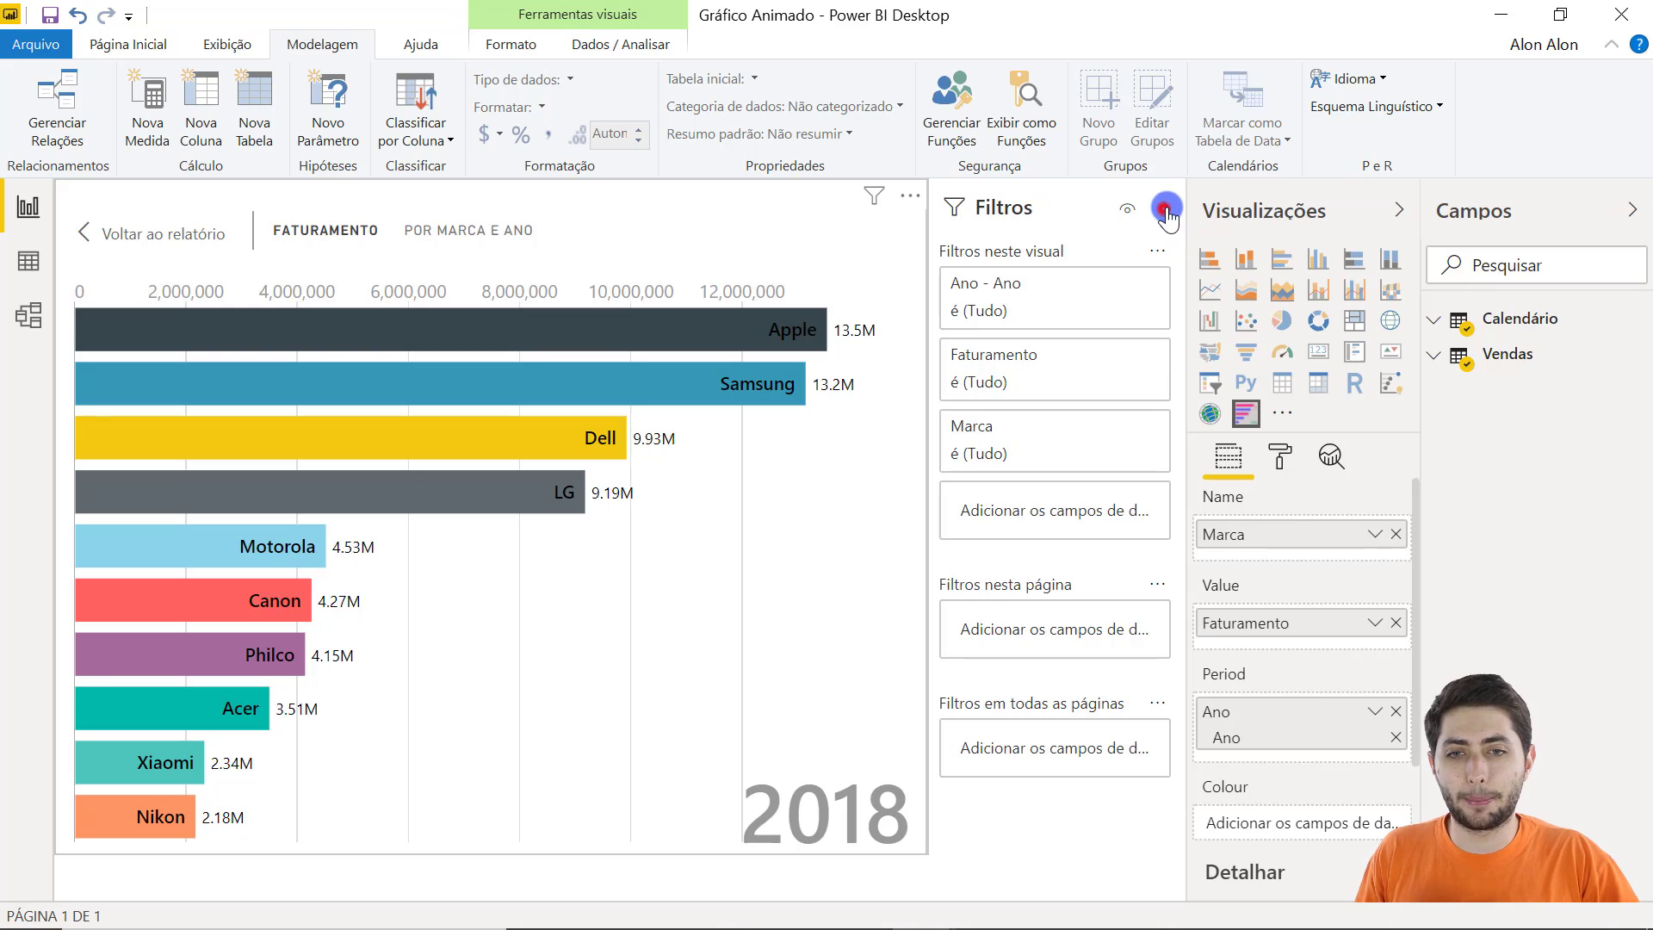
pyautogui.click(1169, 215)
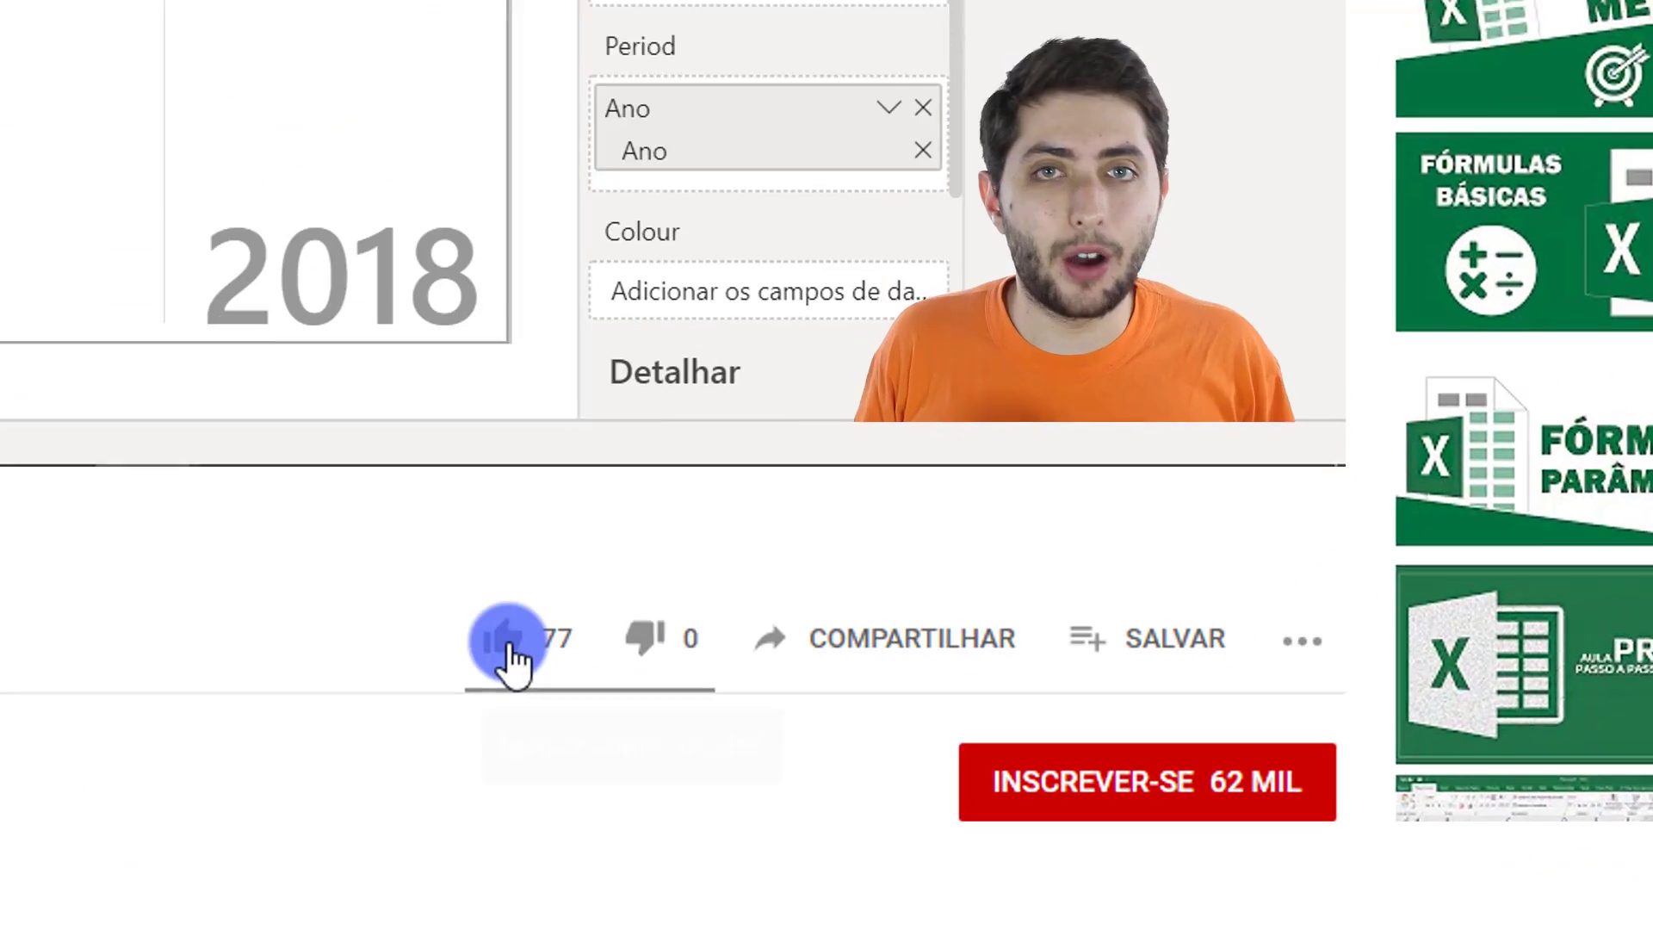
pyautogui.click(504, 639)
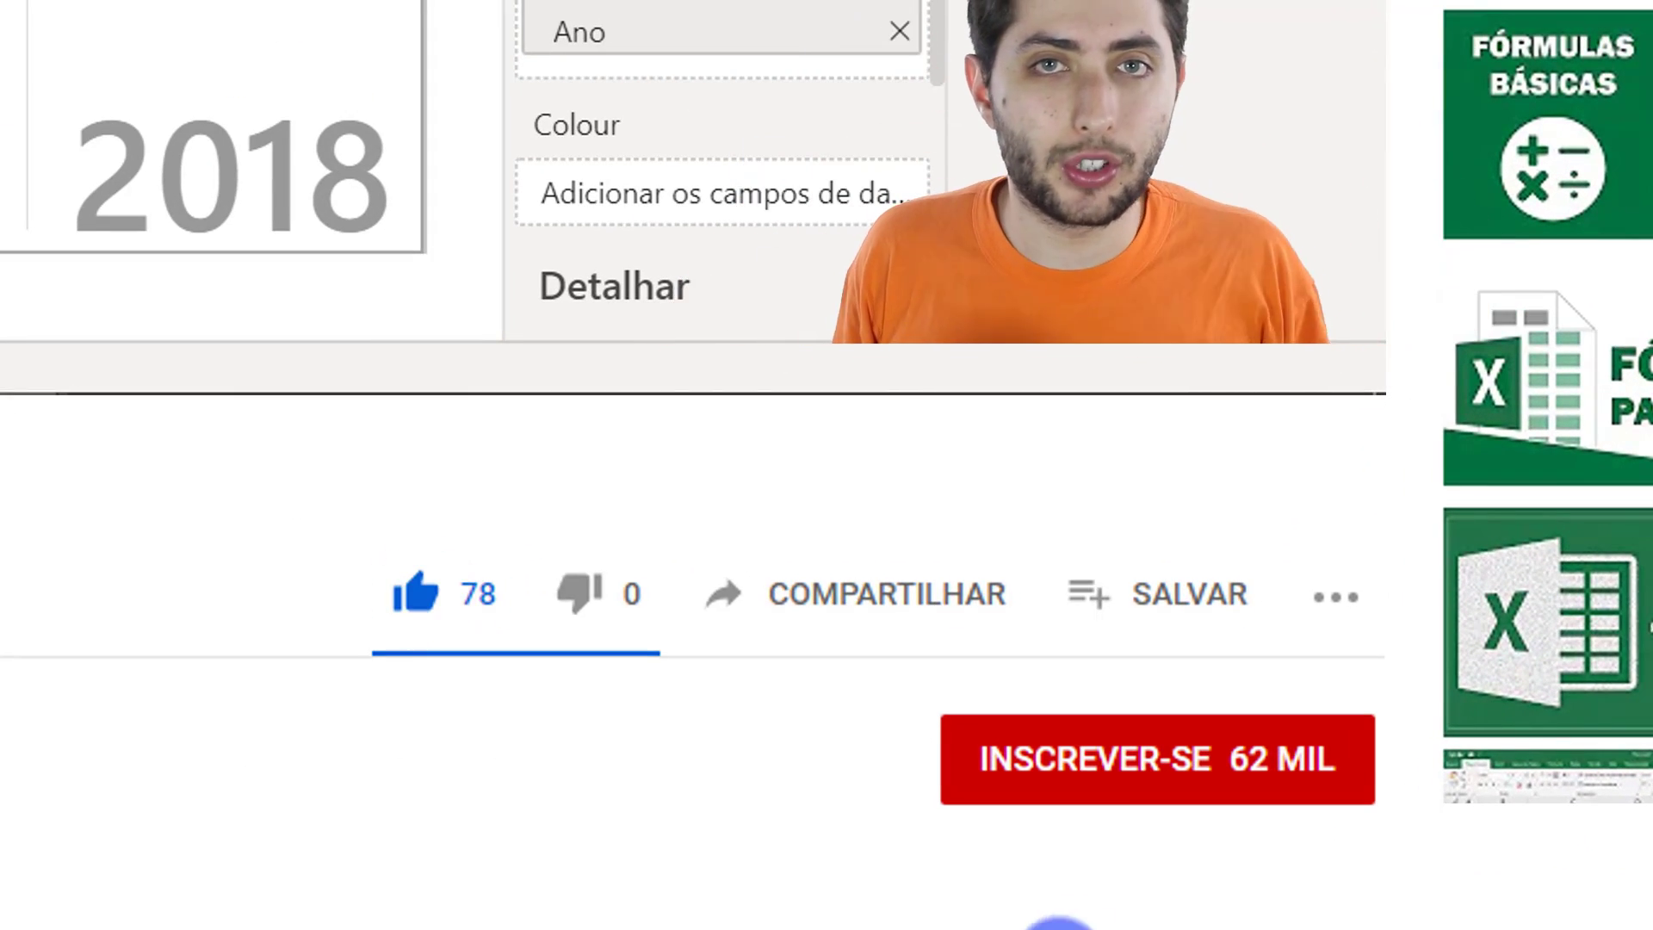
pyautogui.click(1100, 769)
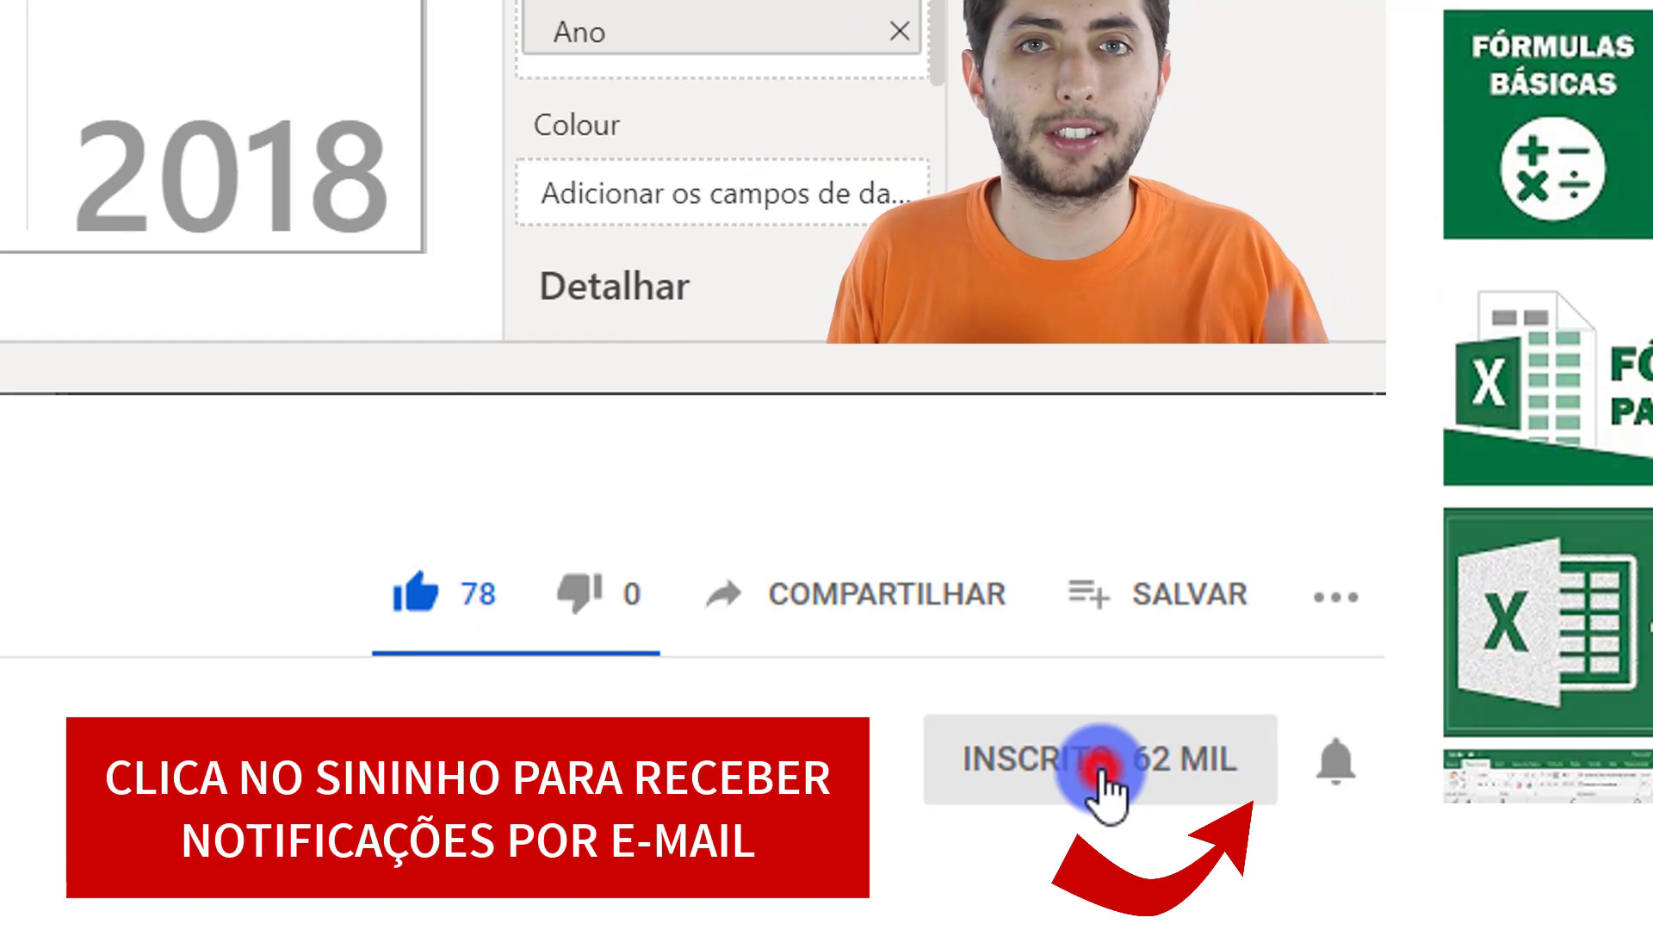
pyautogui.click(1322, 762)
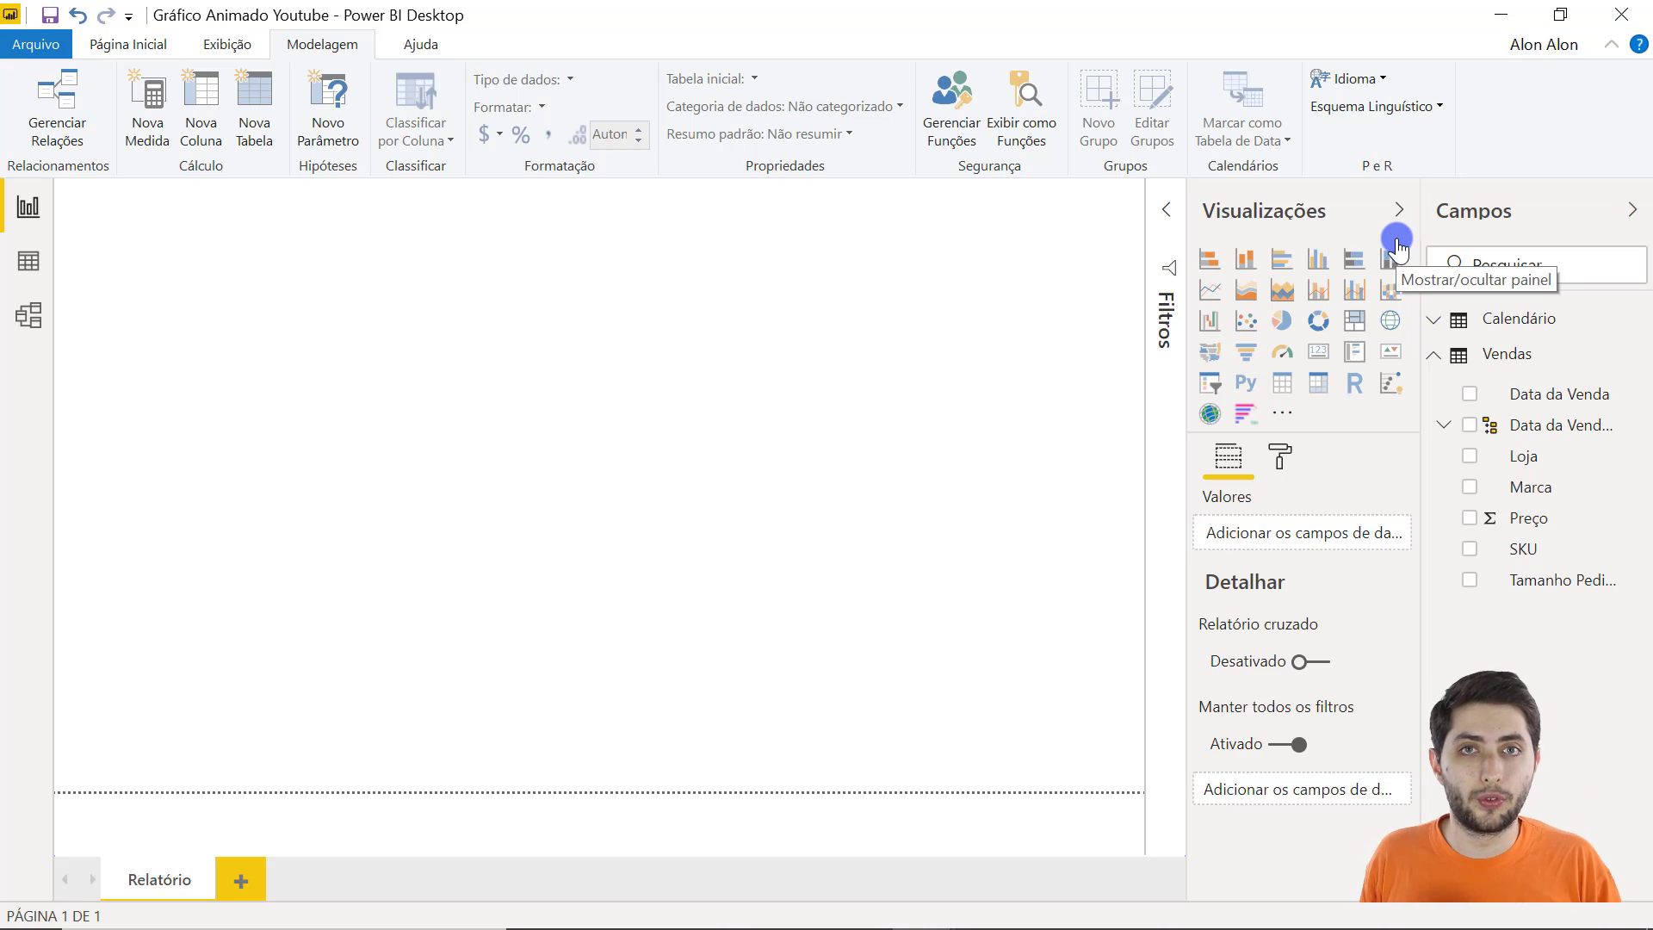
# - Search the visuals marketplace for "animated bar chart" and try to add the Animated Bar Chart Race visual
pyautogui.click(1291, 414)
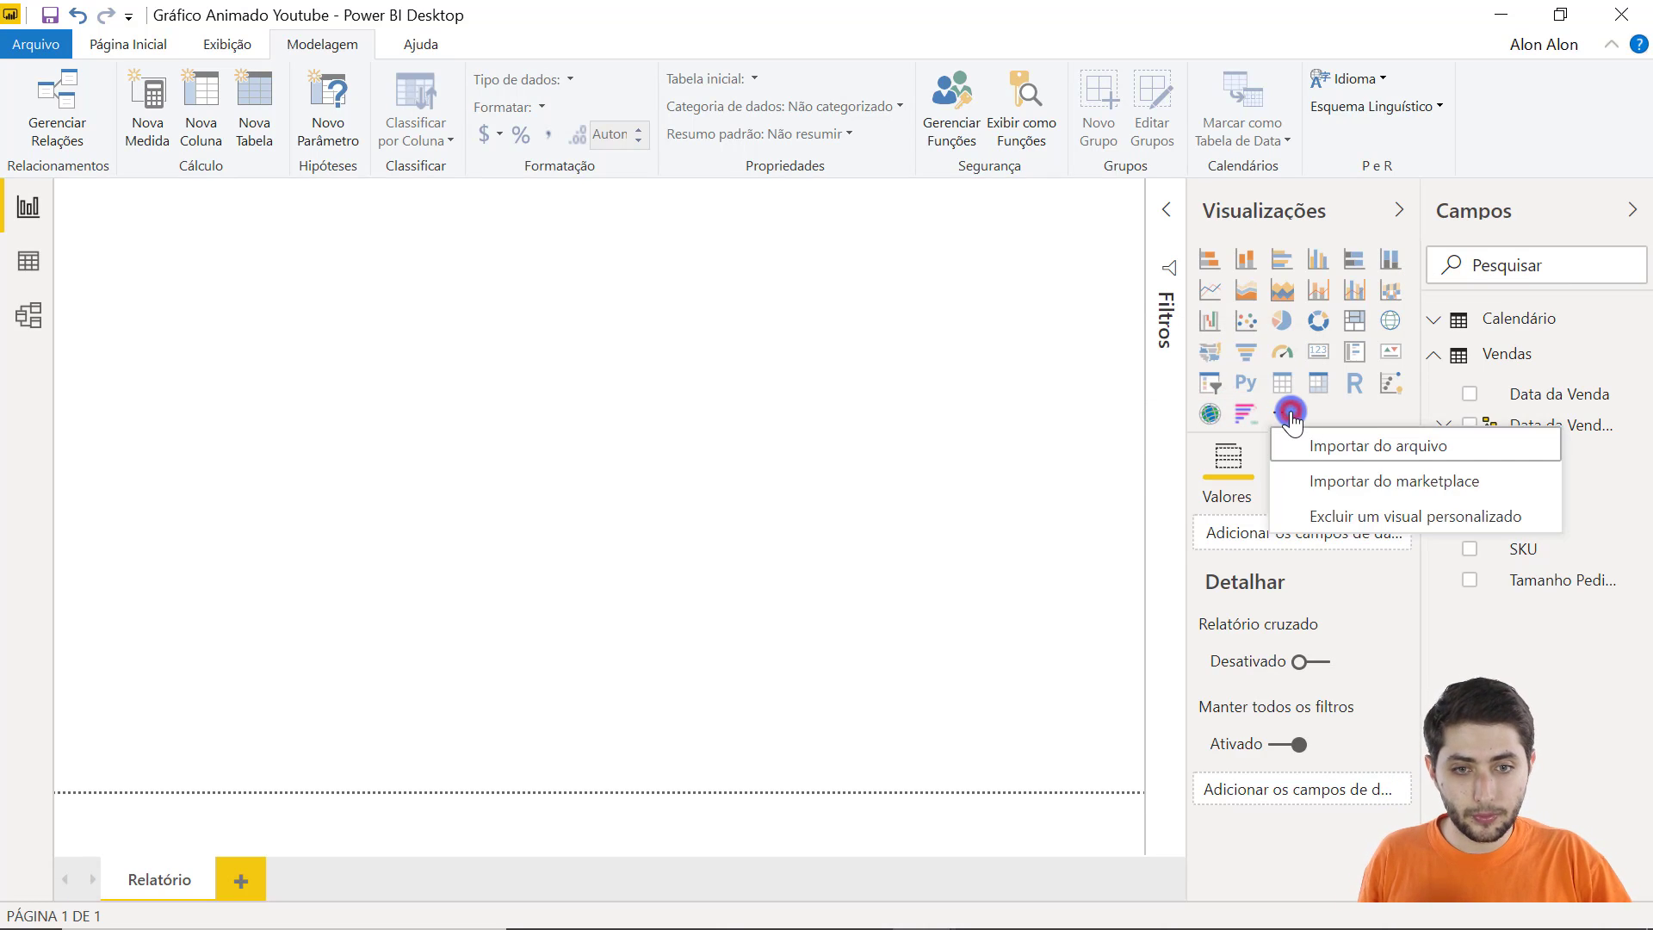
pyautogui.click(1370, 481)
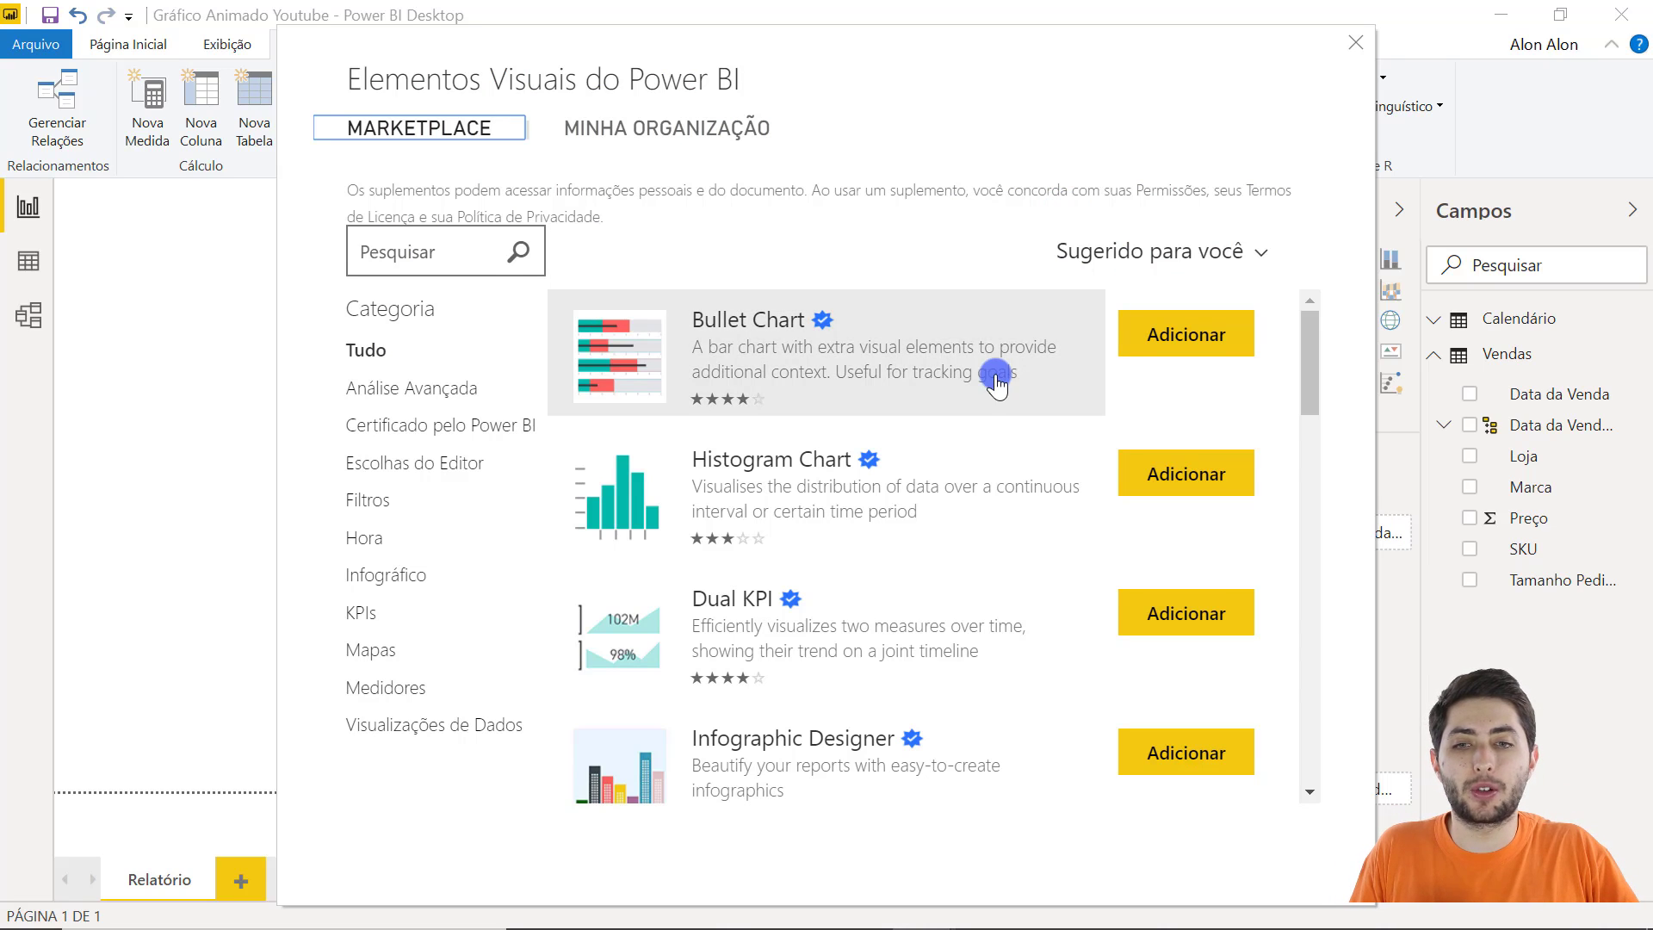
pyautogui.scroll(-3, 990, 413)
pyautogui.scroll(3, 989, 443)
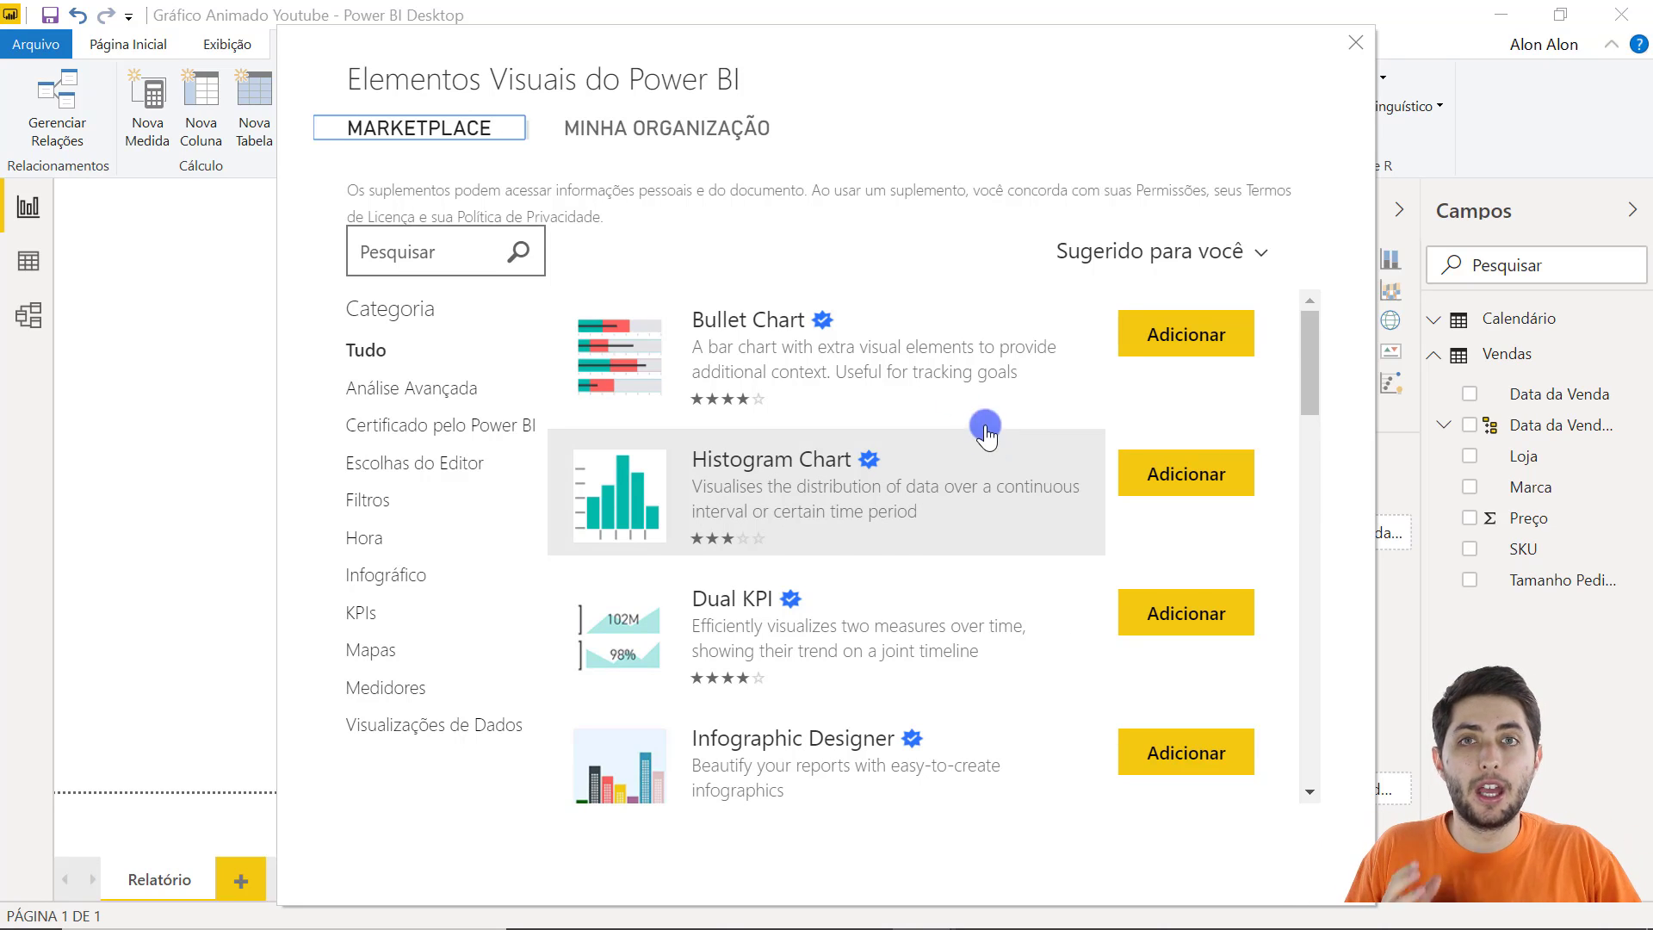
pyautogui.click(463, 255)
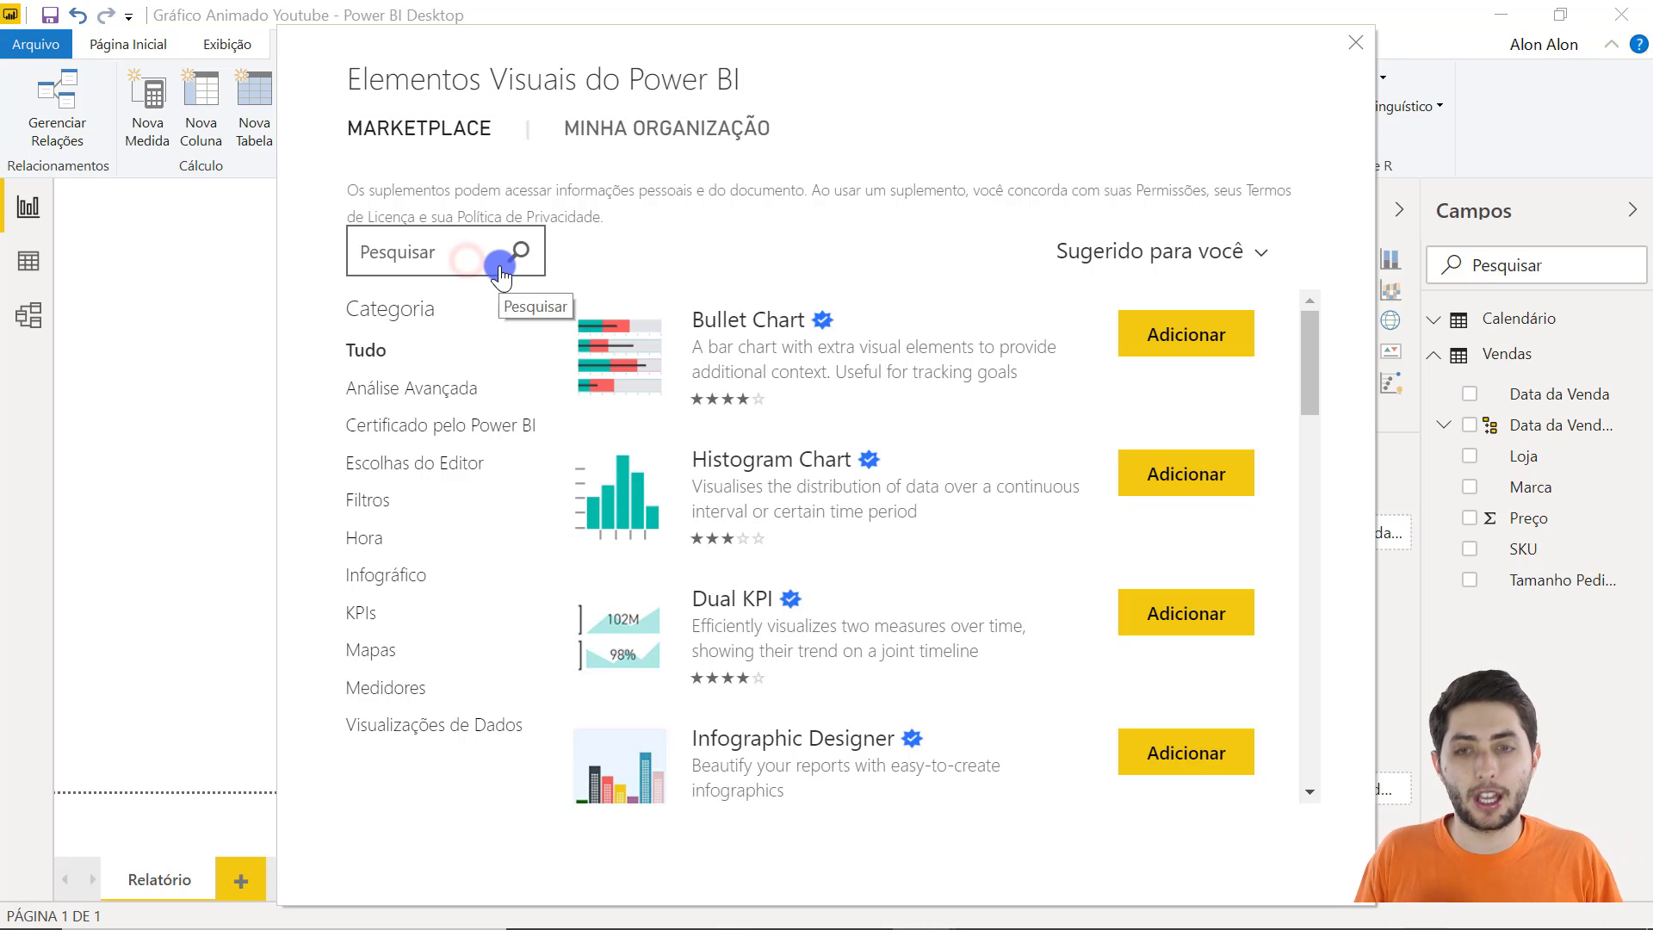
pyautogui.write('animated ')
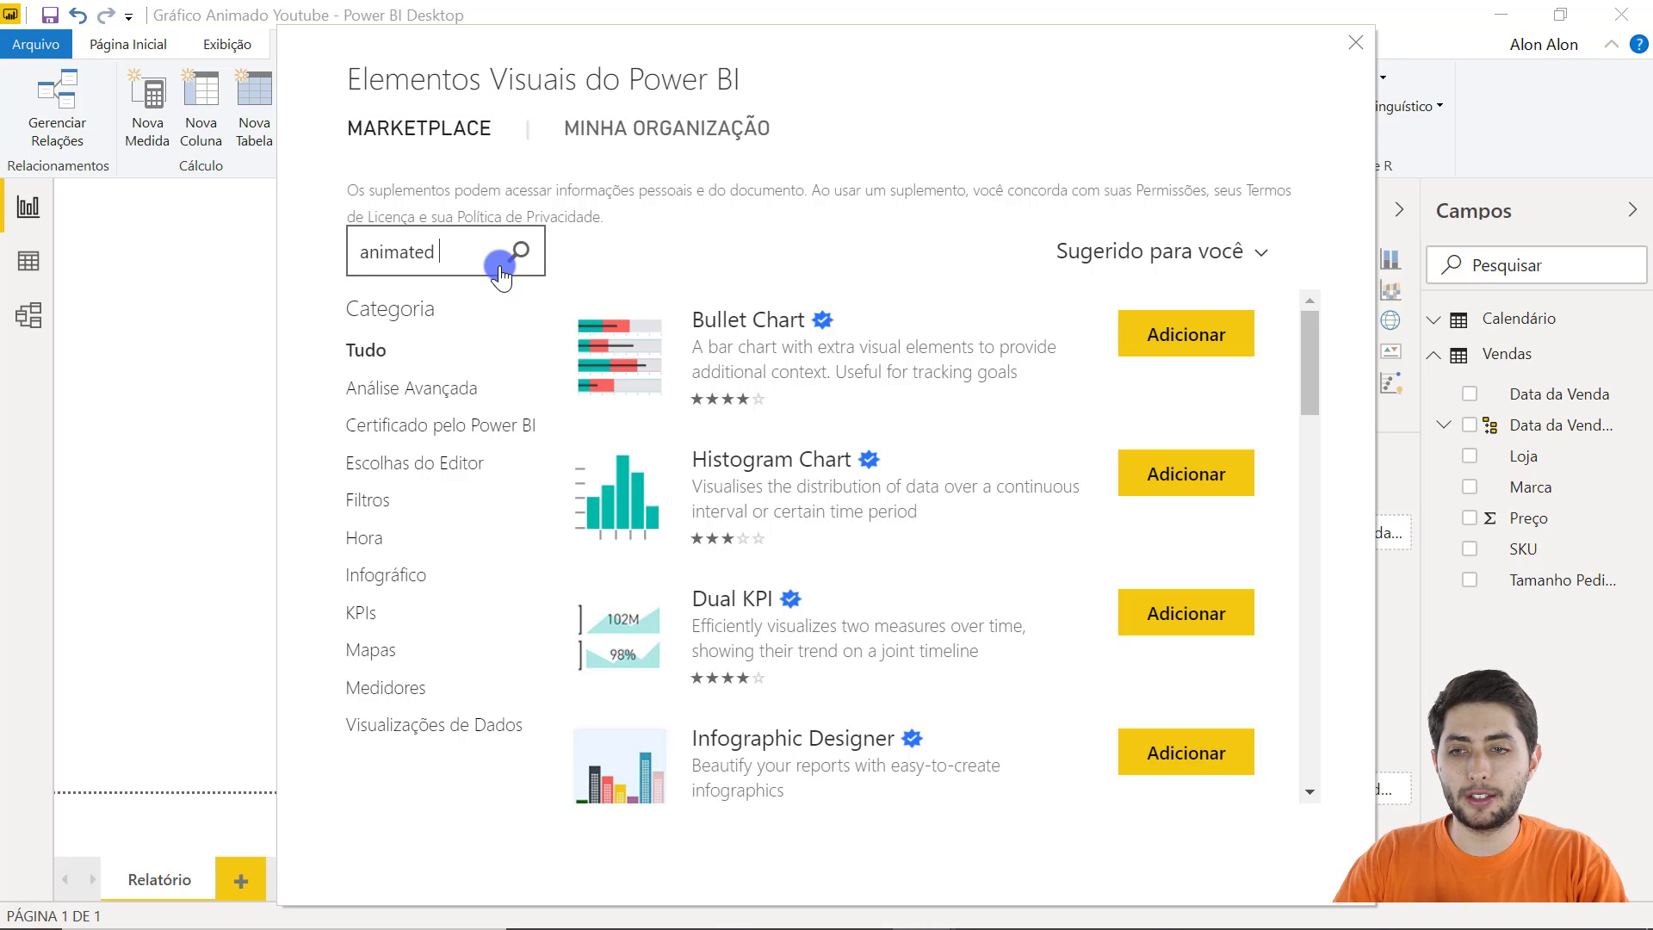
pyautogui.write('bar chart')
pyautogui.click(501, 268)
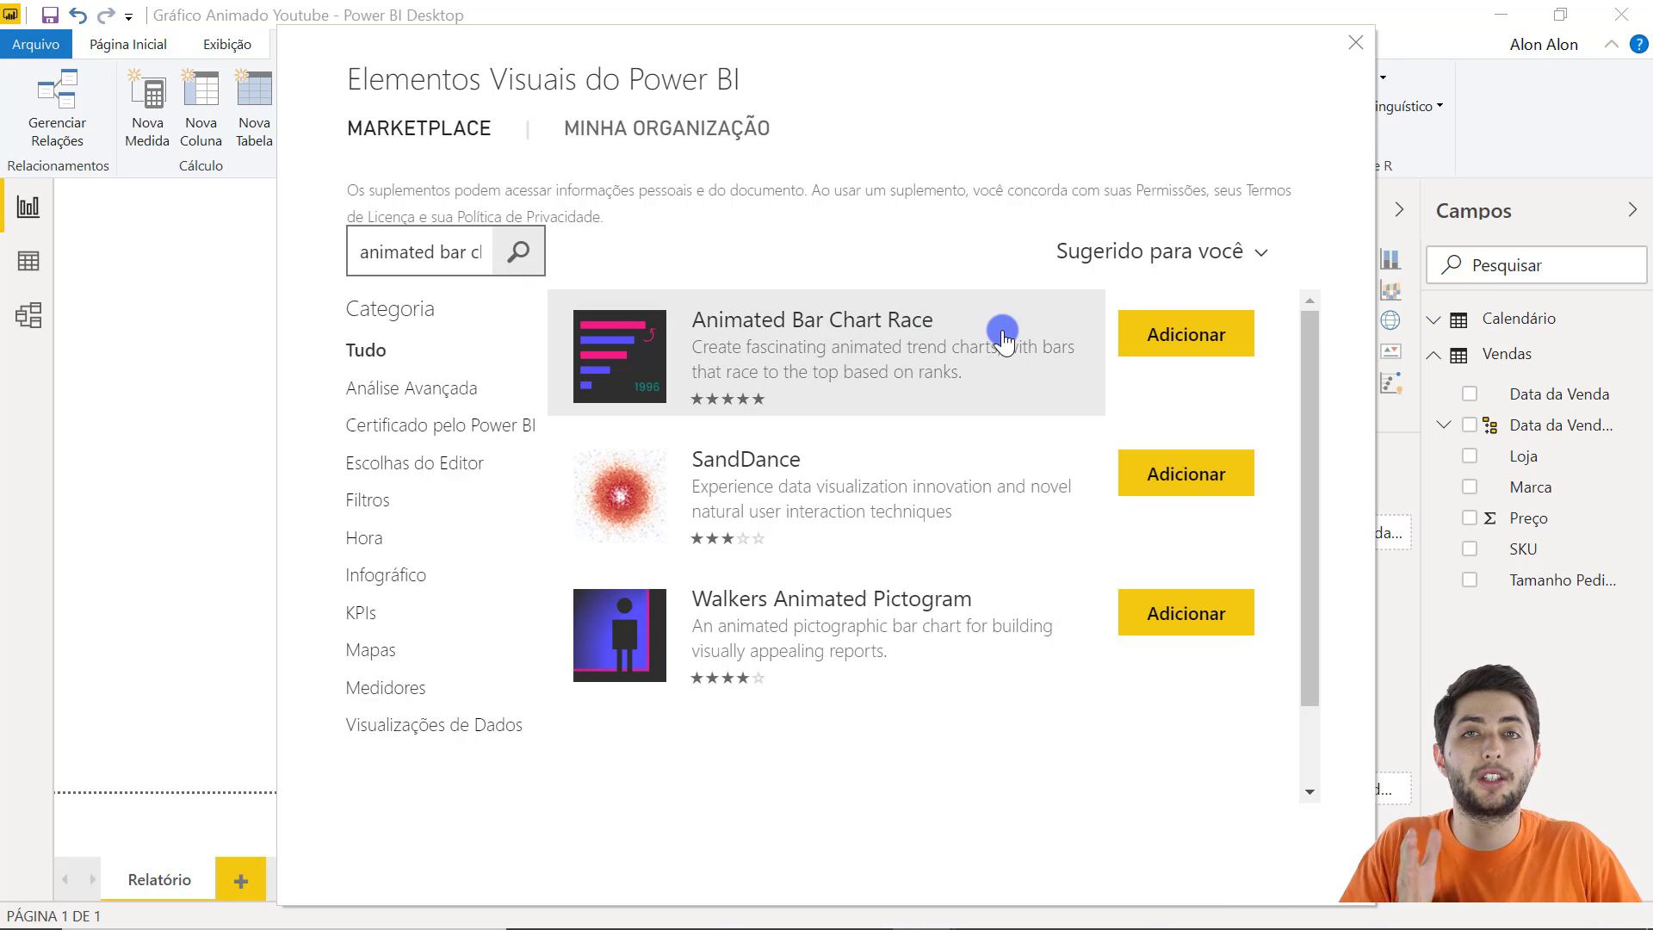
pyautogui.click(1163, 351)
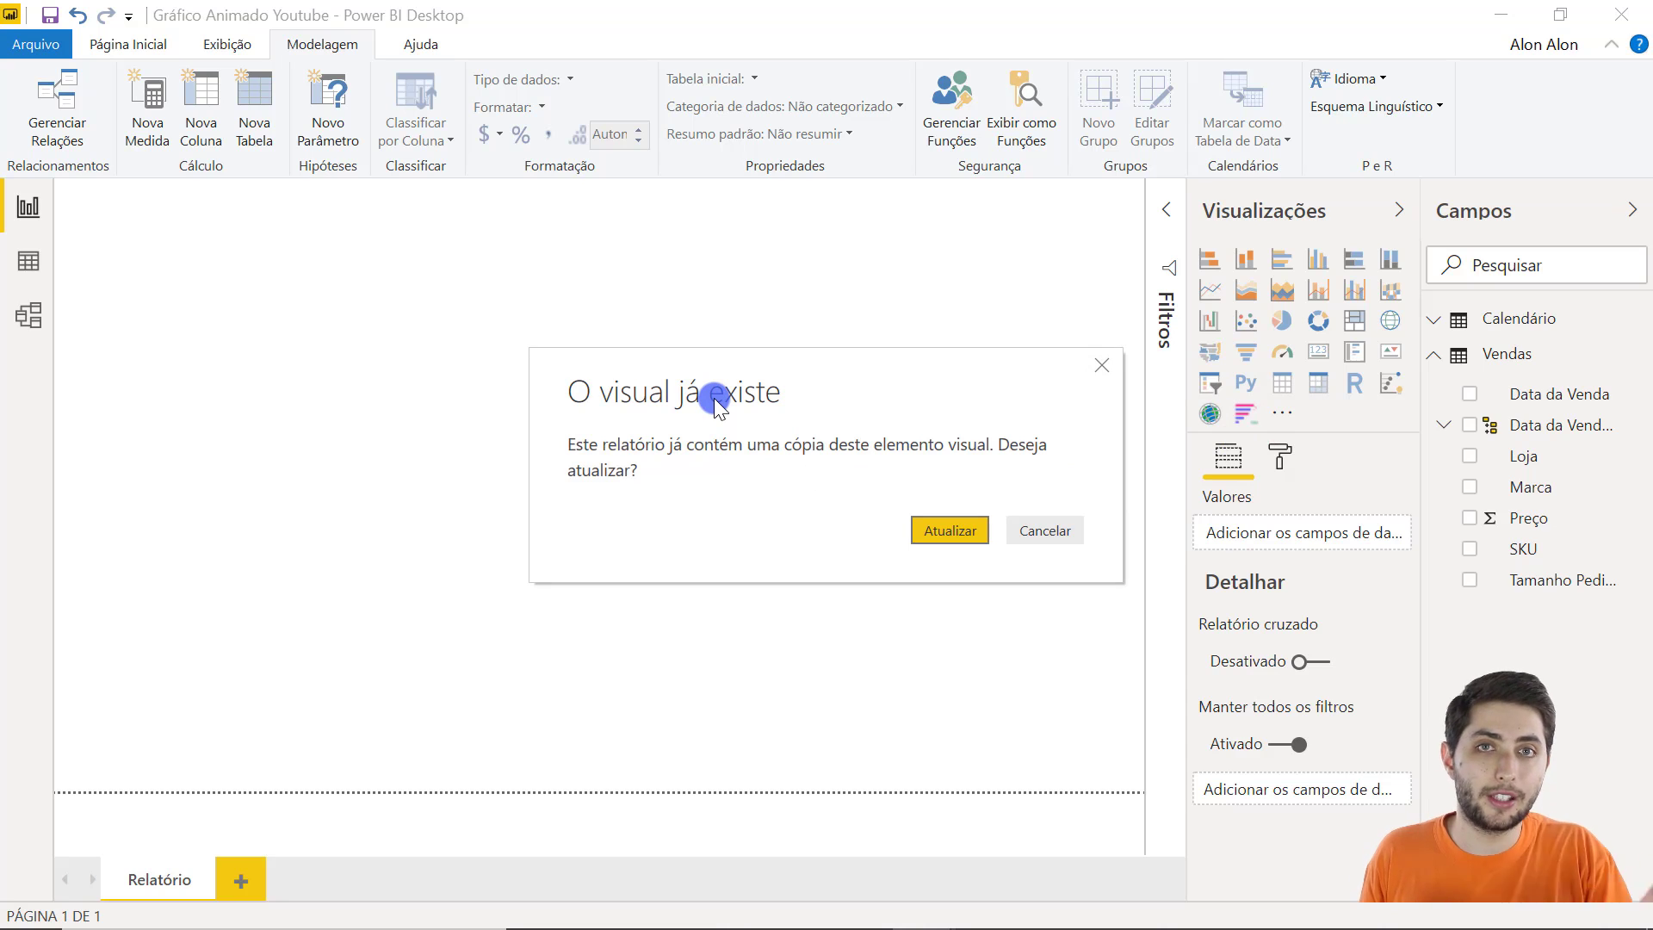
pyautogui.click(1016, 532)
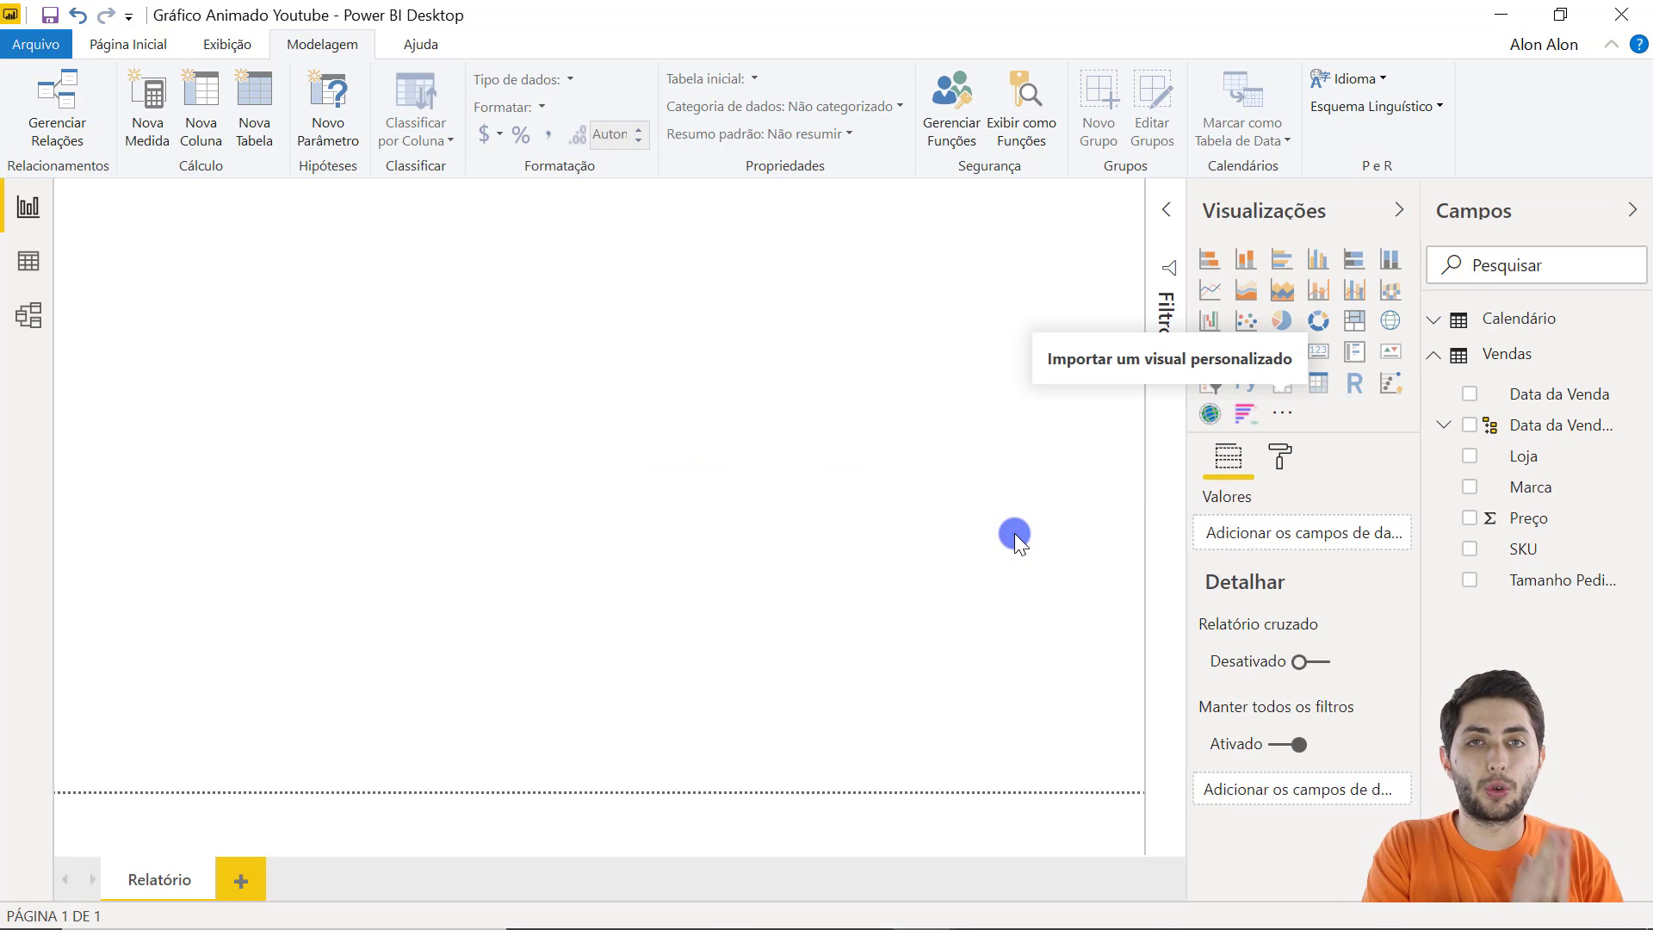
# - Insert an Animated Bar Chart Race visual on the report page, move it away from the page edge and enlarge it
pyautogui.click(1248, 414)
pyautogui.moveTo(276, 350); pyautogui.dragTo(436, 386)
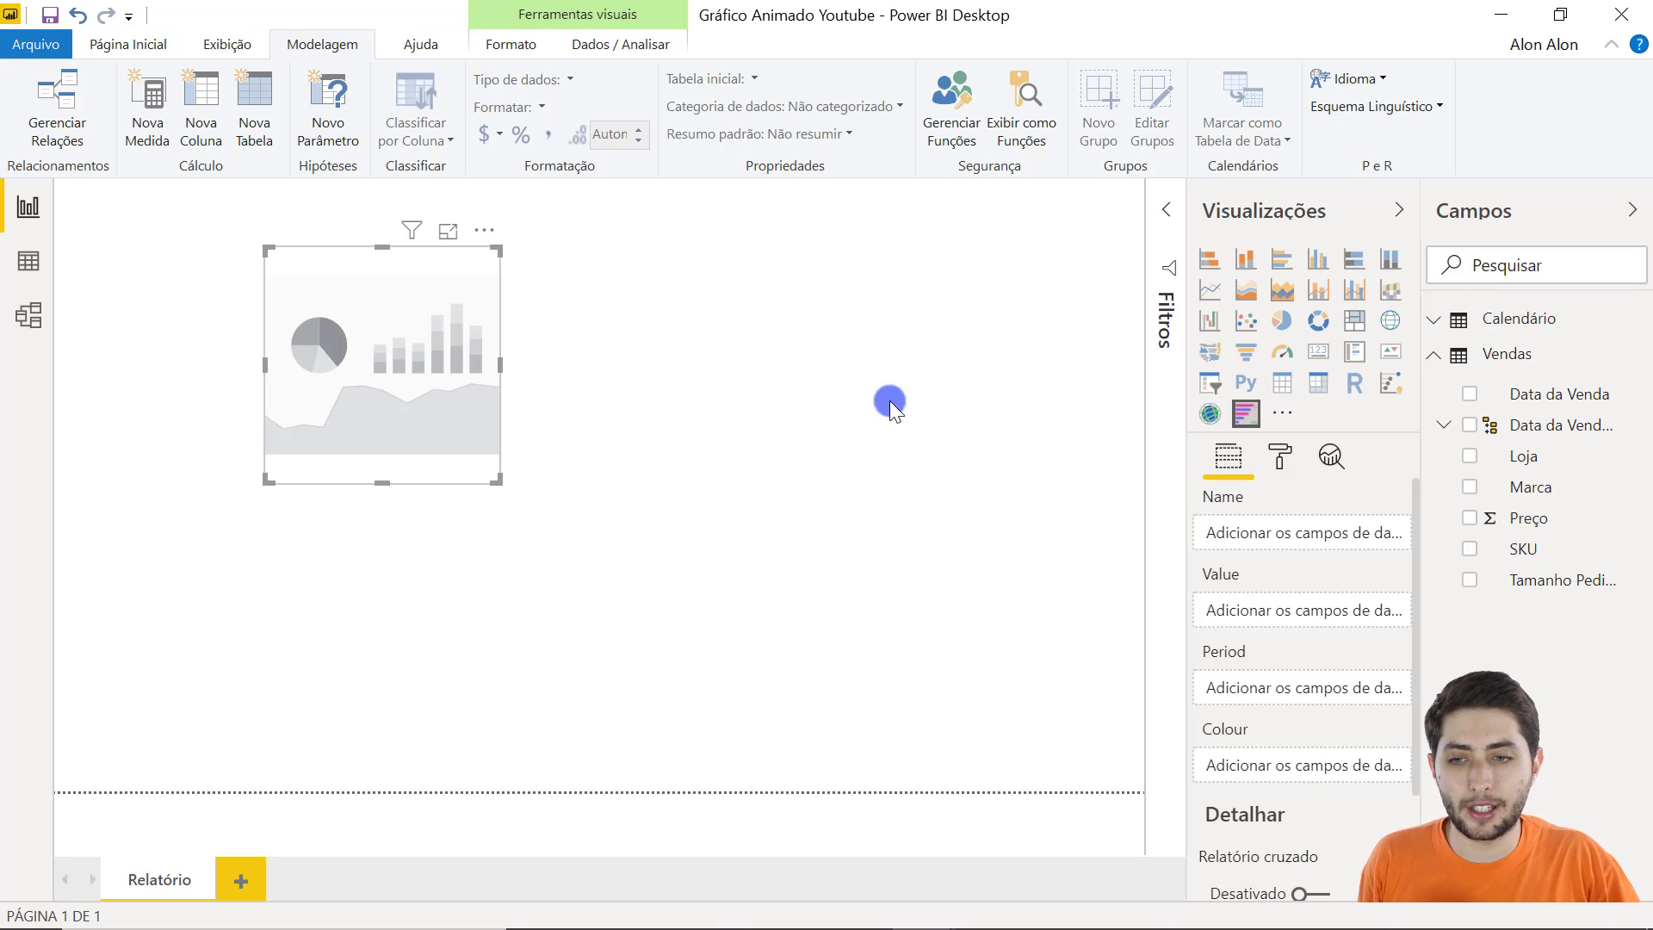
pyautogui.moveTo(497, 480); pyautogui.dragTo(592, 613)
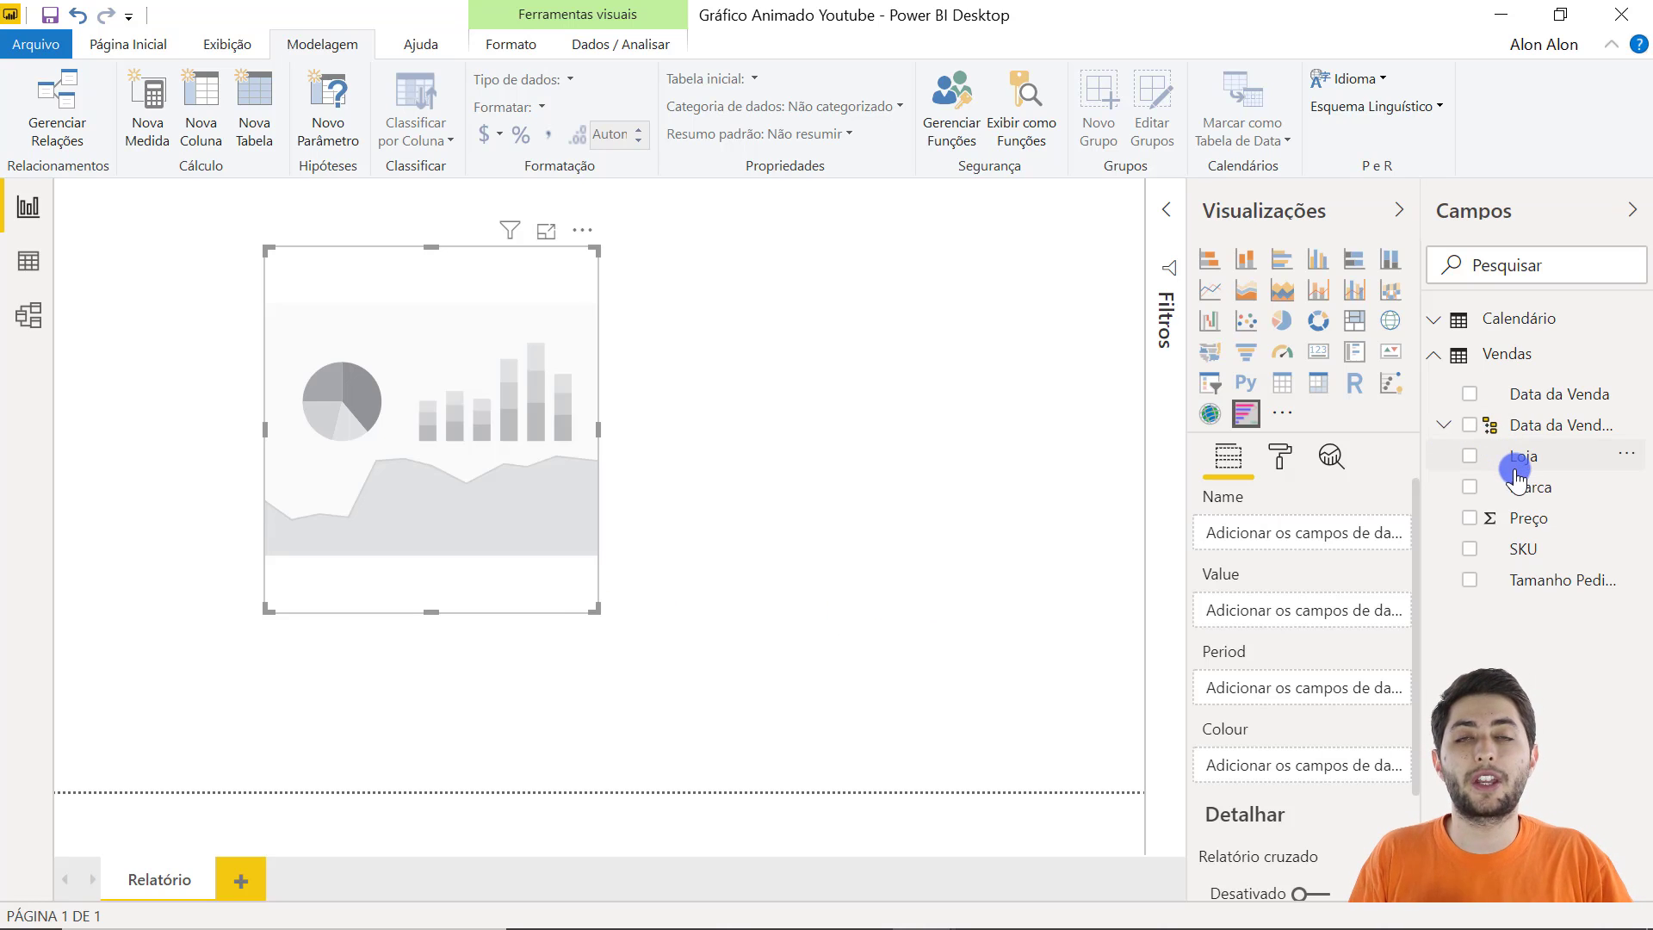
# - Review the fields of the Calendário and Vendas tables, then examine Calendário's Data and Ano columns in the data view
pyautogui.click(1509, 348)
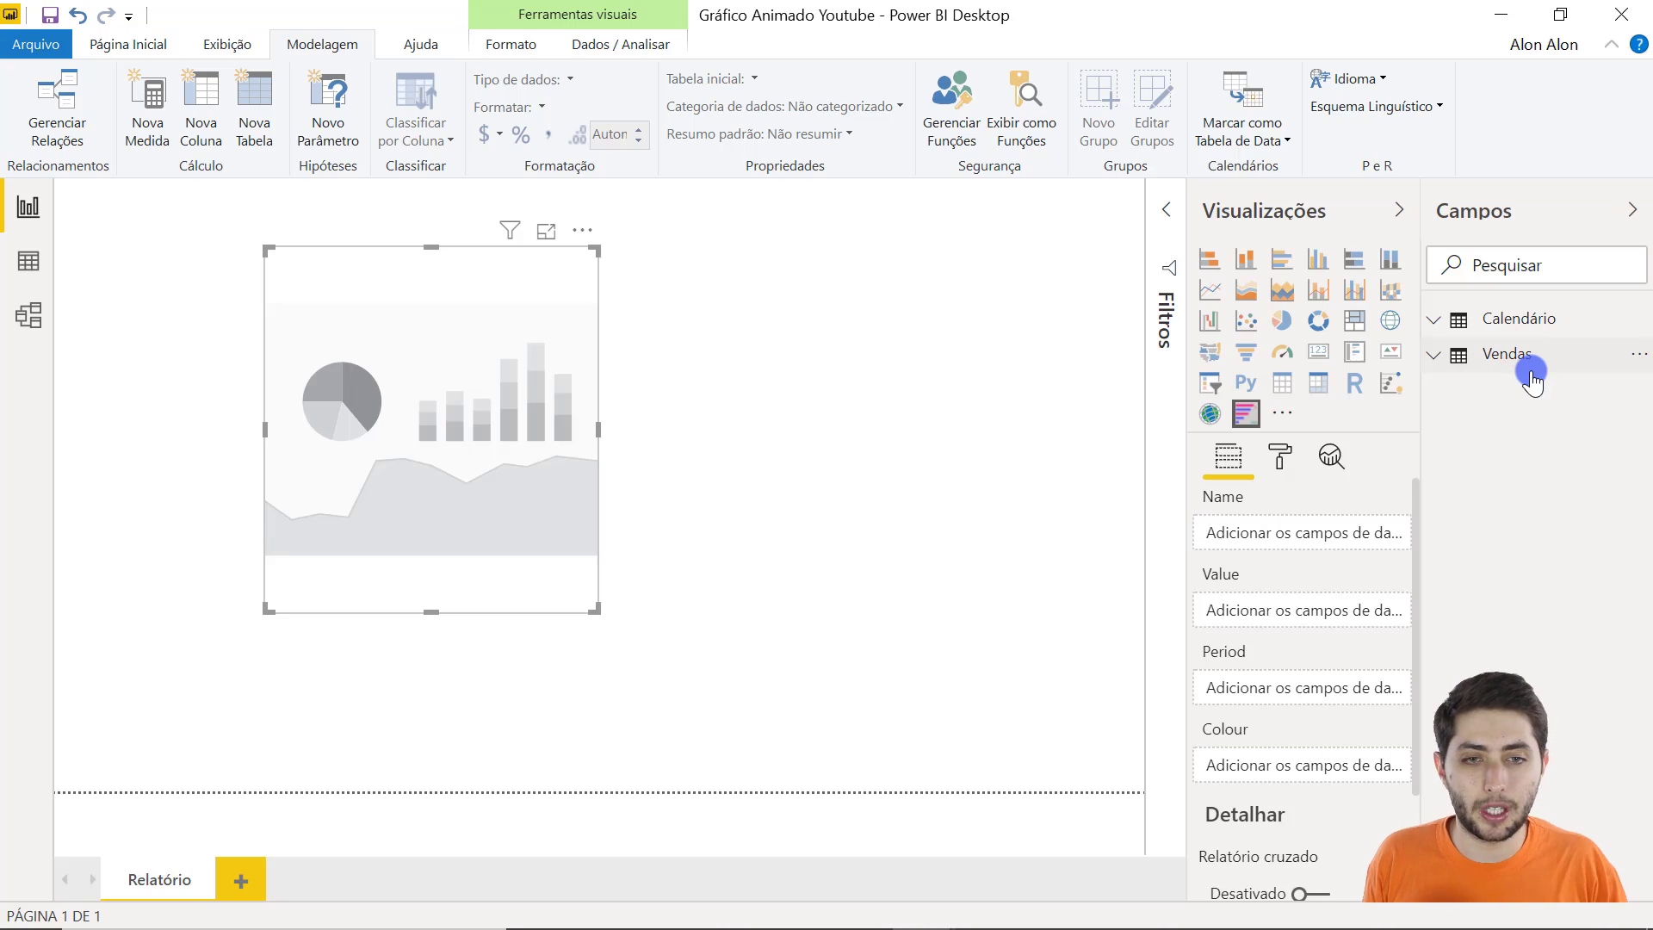
pyautogui.click(1520, 325)
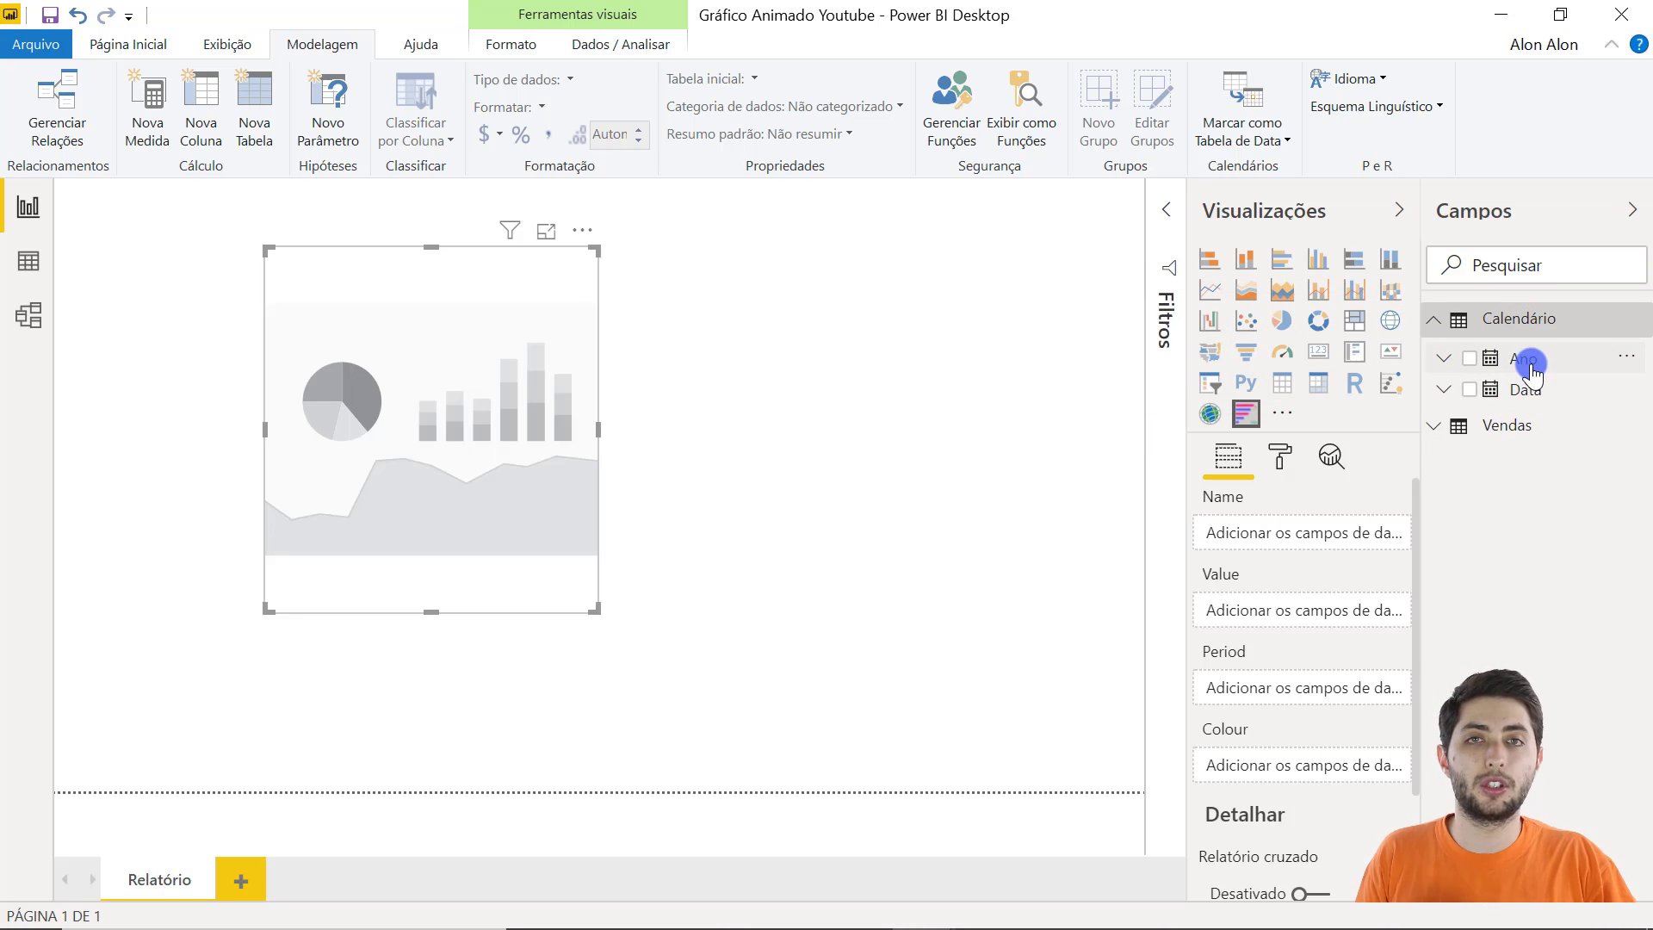
pyautogui.click(1526, 423)
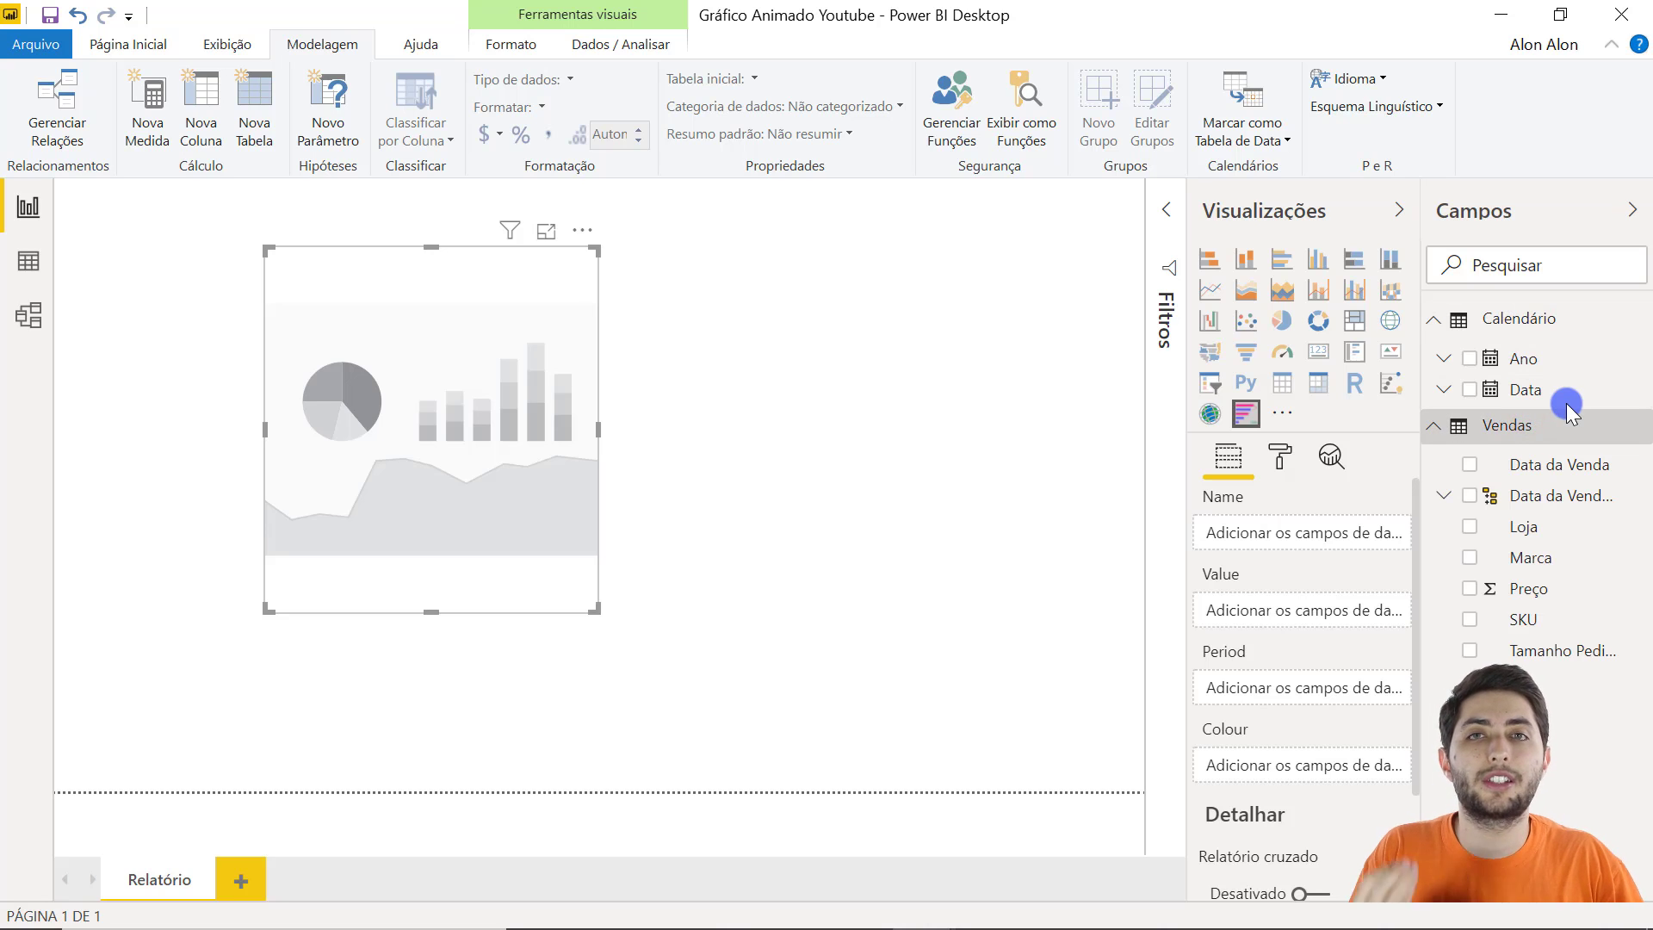
pyautogui.click(26, 264)
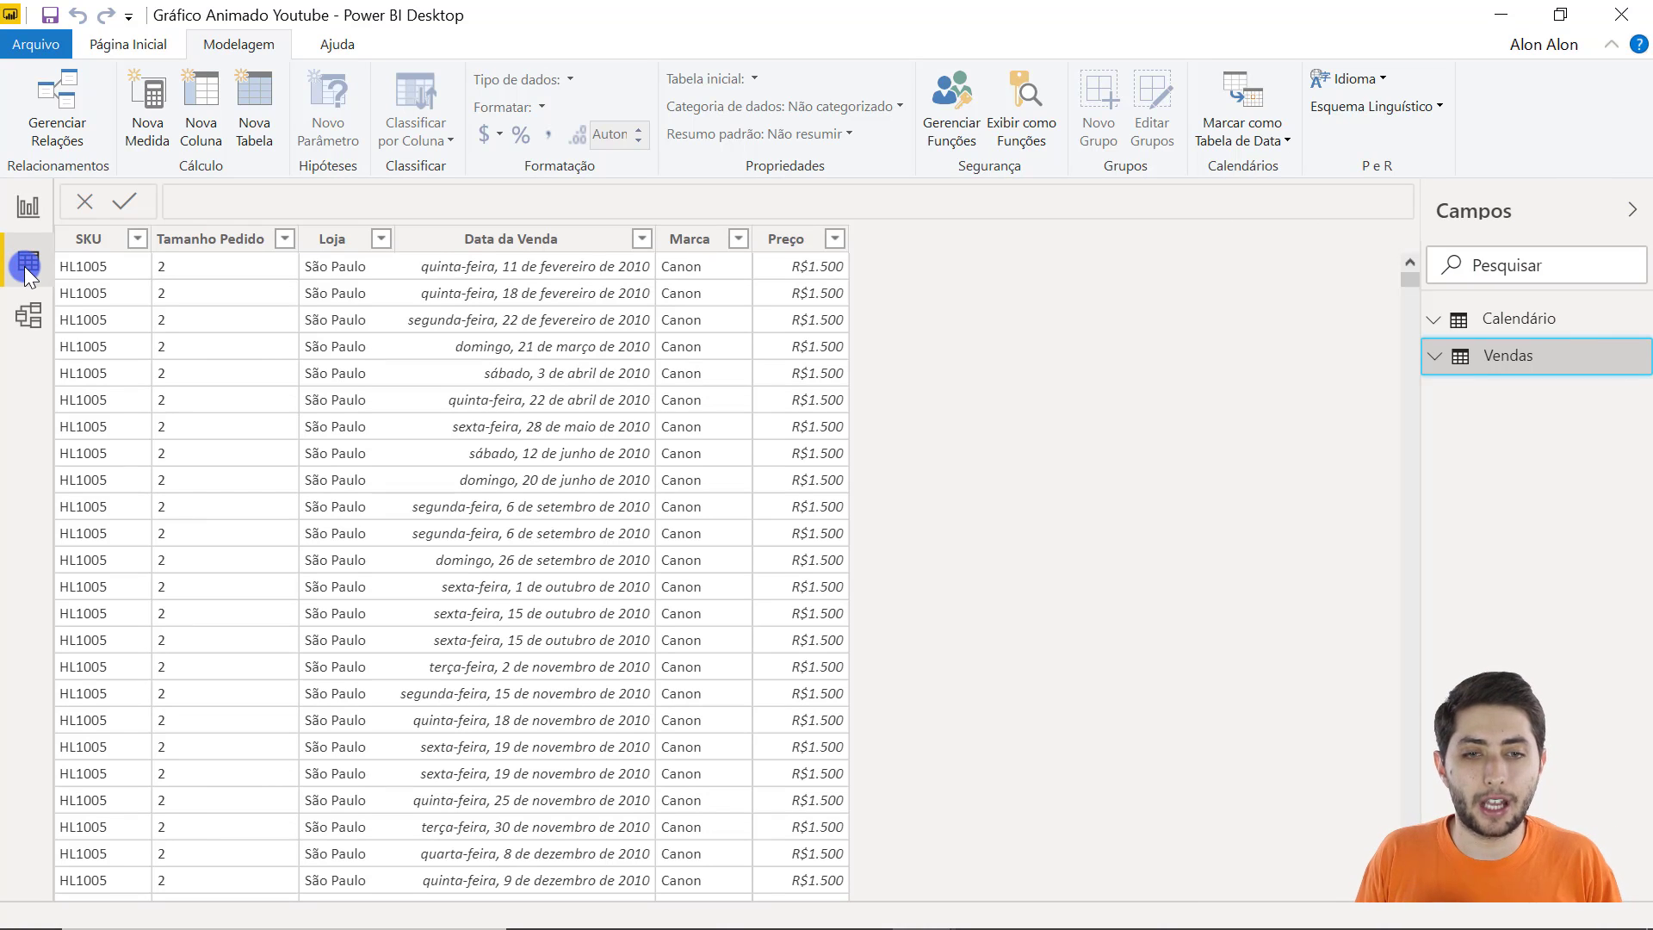
pyautogui.click(1521, 321)
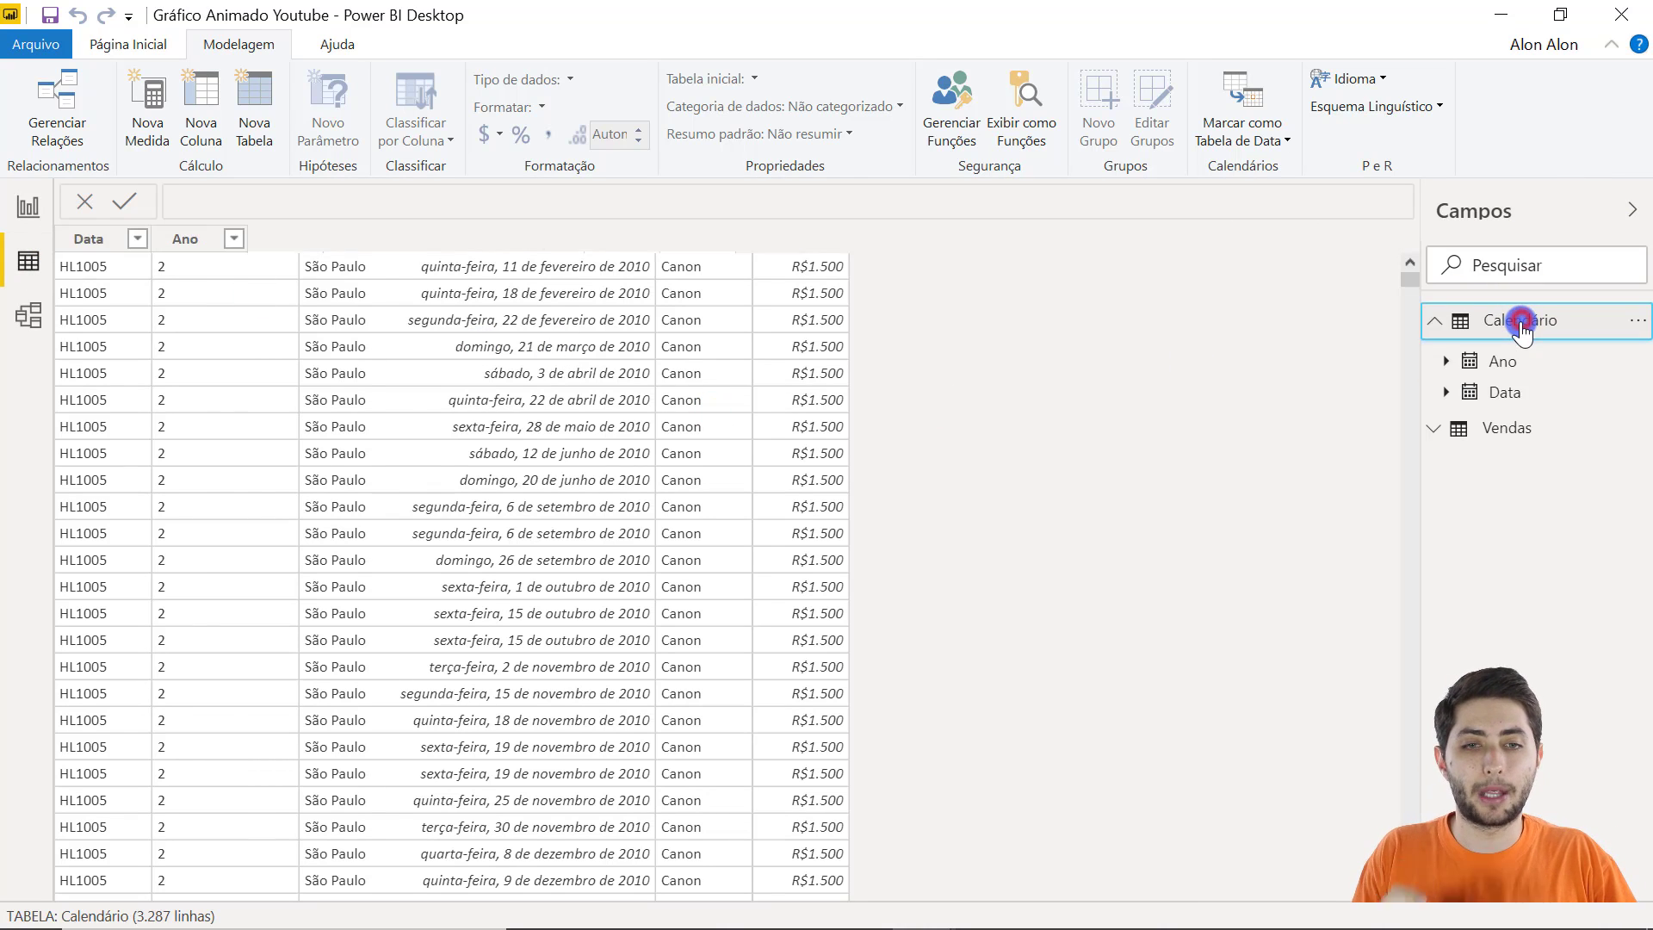
pyautogui.click(243, 241)
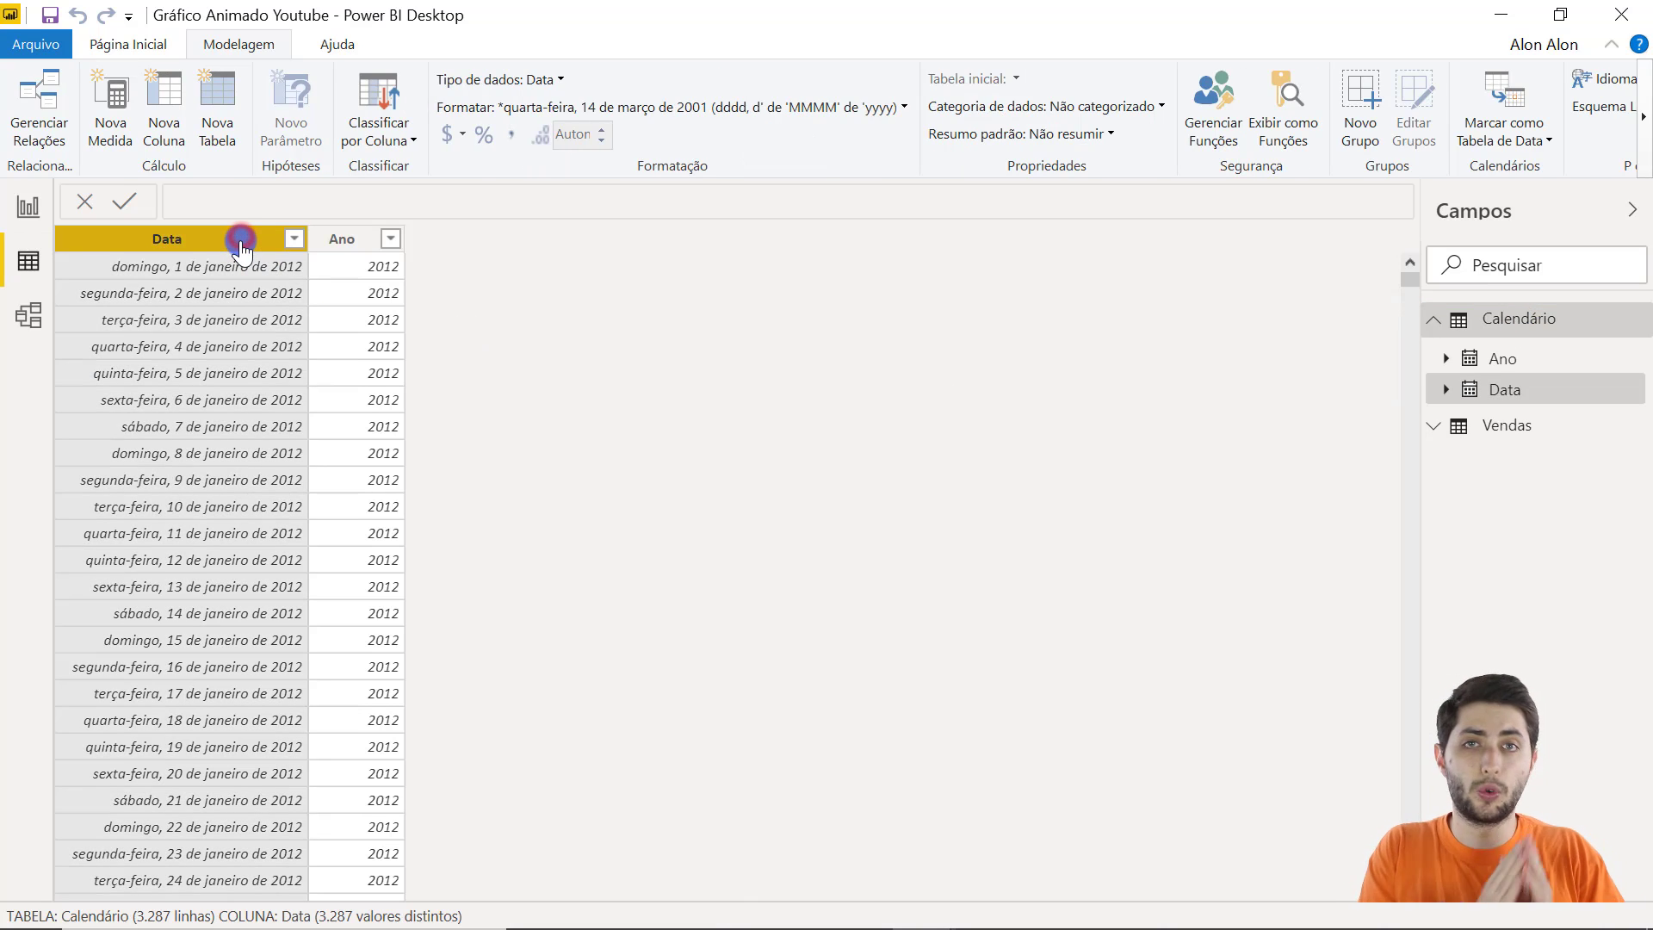
pyautogui.click(320, 239)
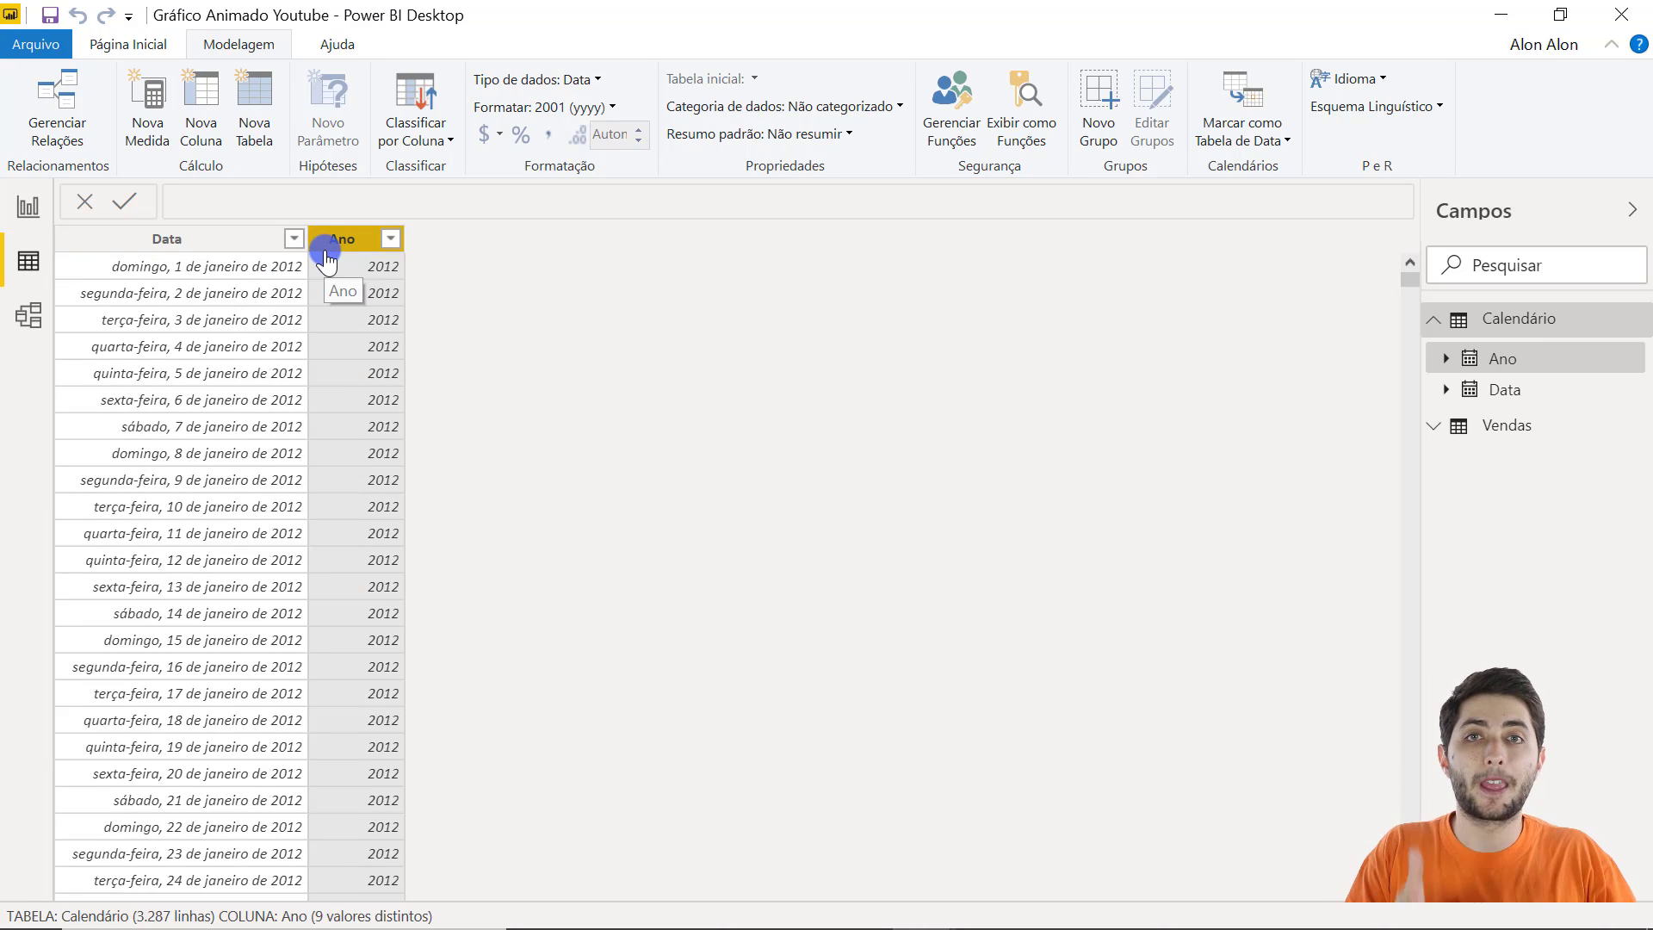
# - Examine the Tamanho Pedido, Loja and Data da Venda columns of the Vendas table
pyautogui.click(1533, 428)
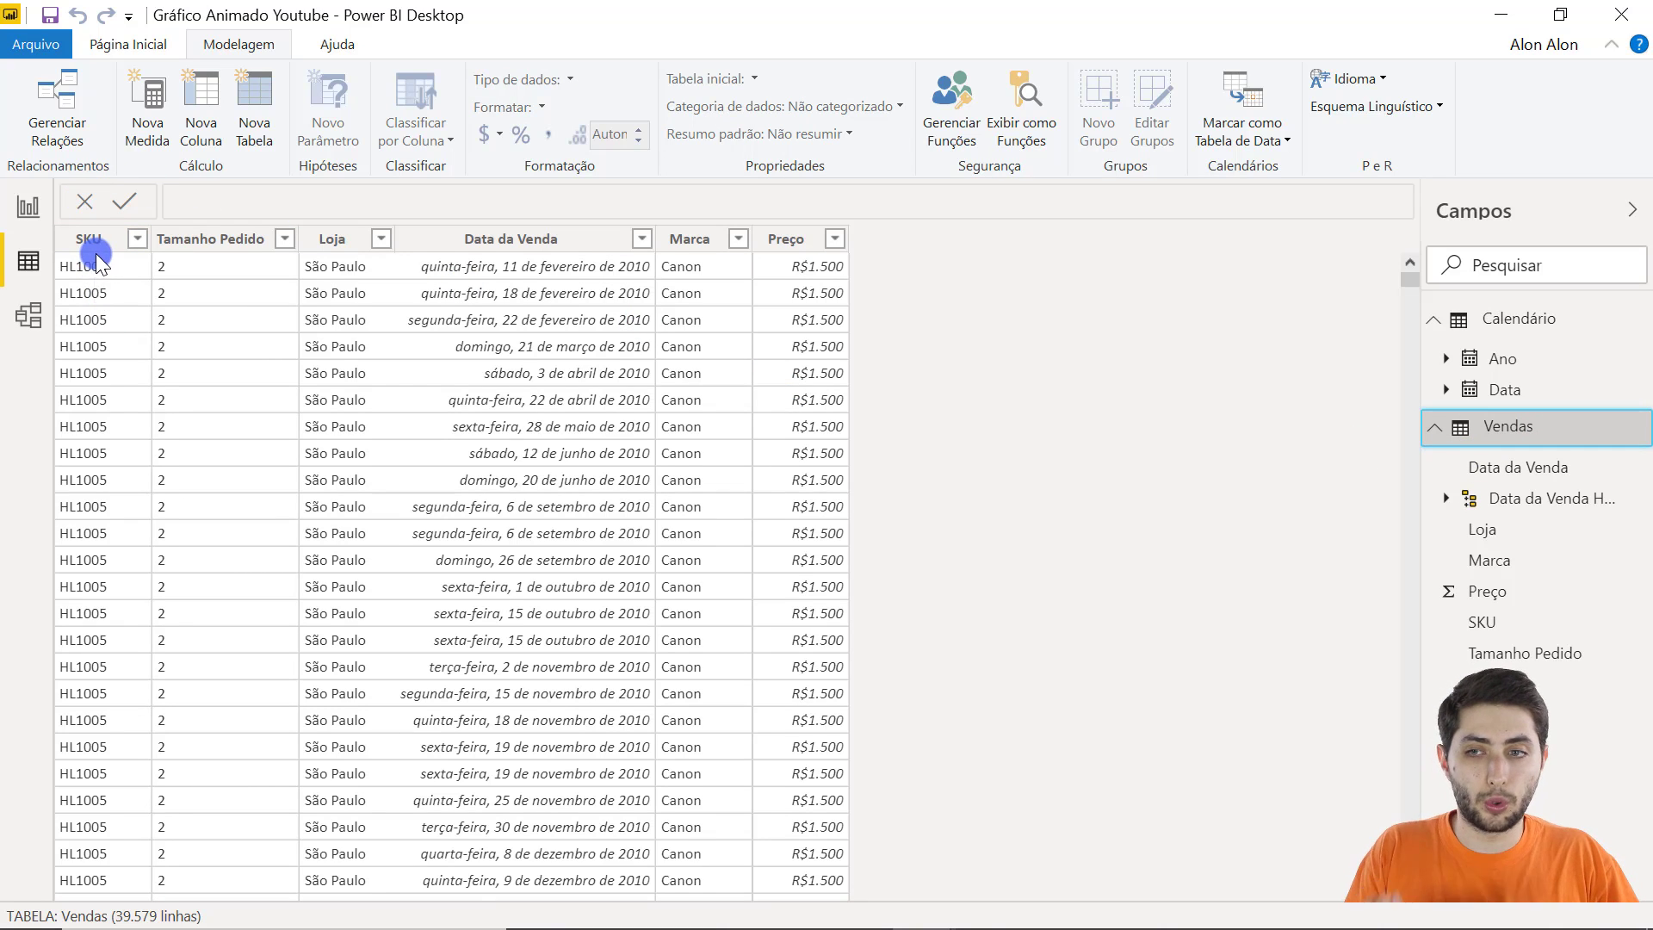
pyautogui.click(171, 240)
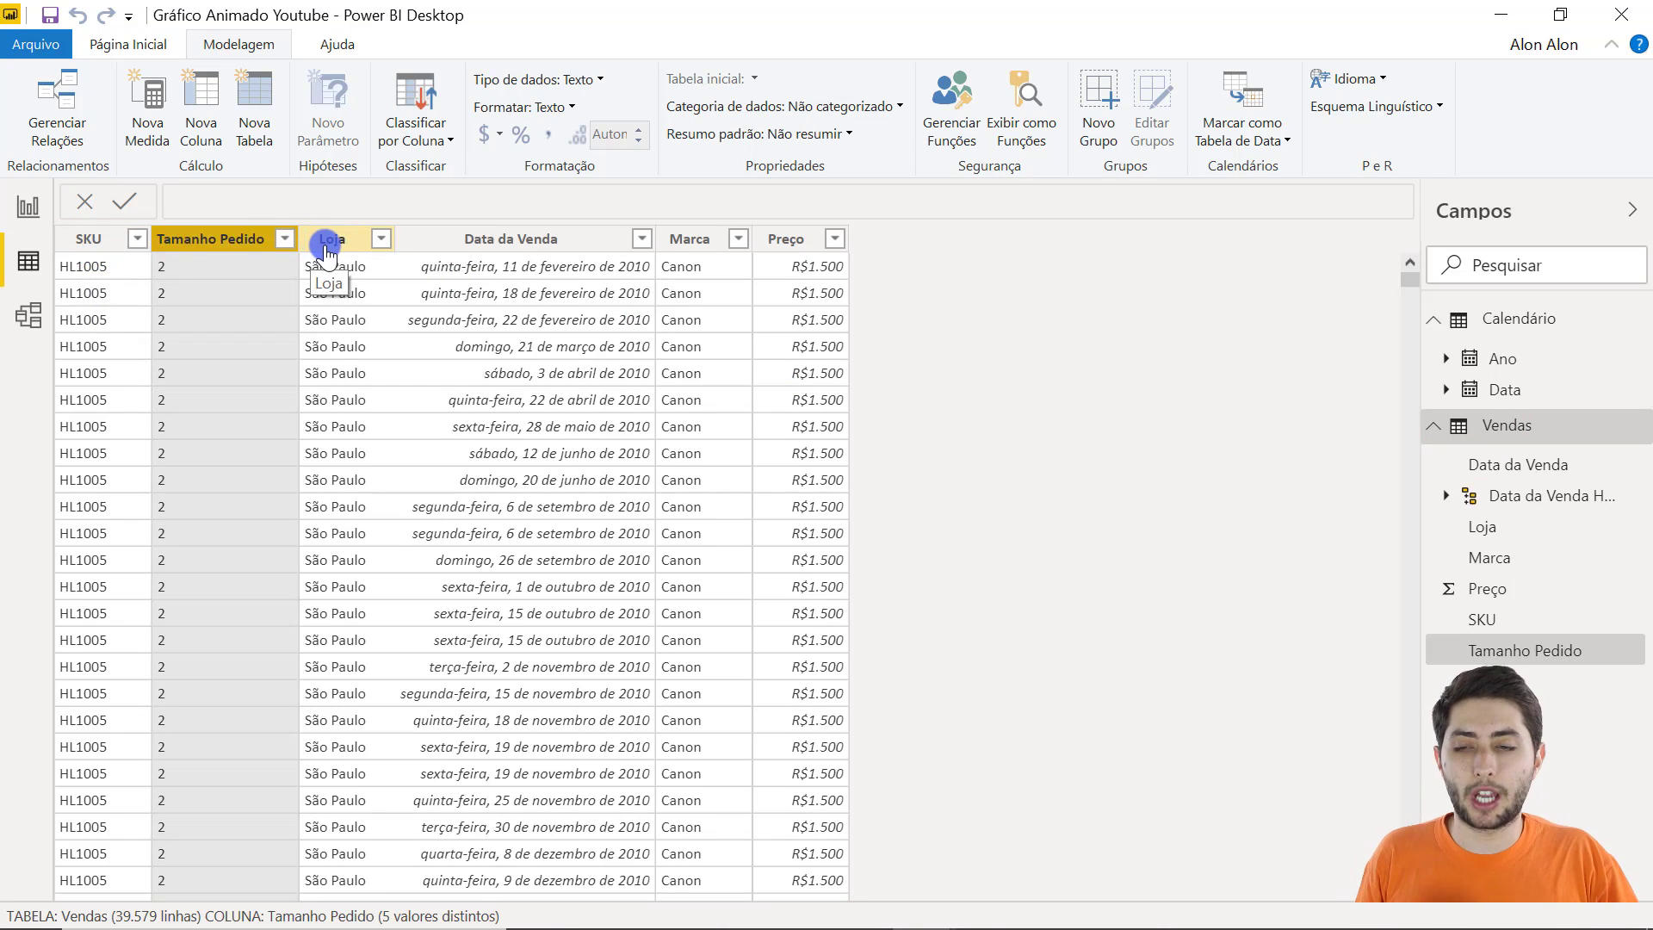
pyautogui.click(327, 240)
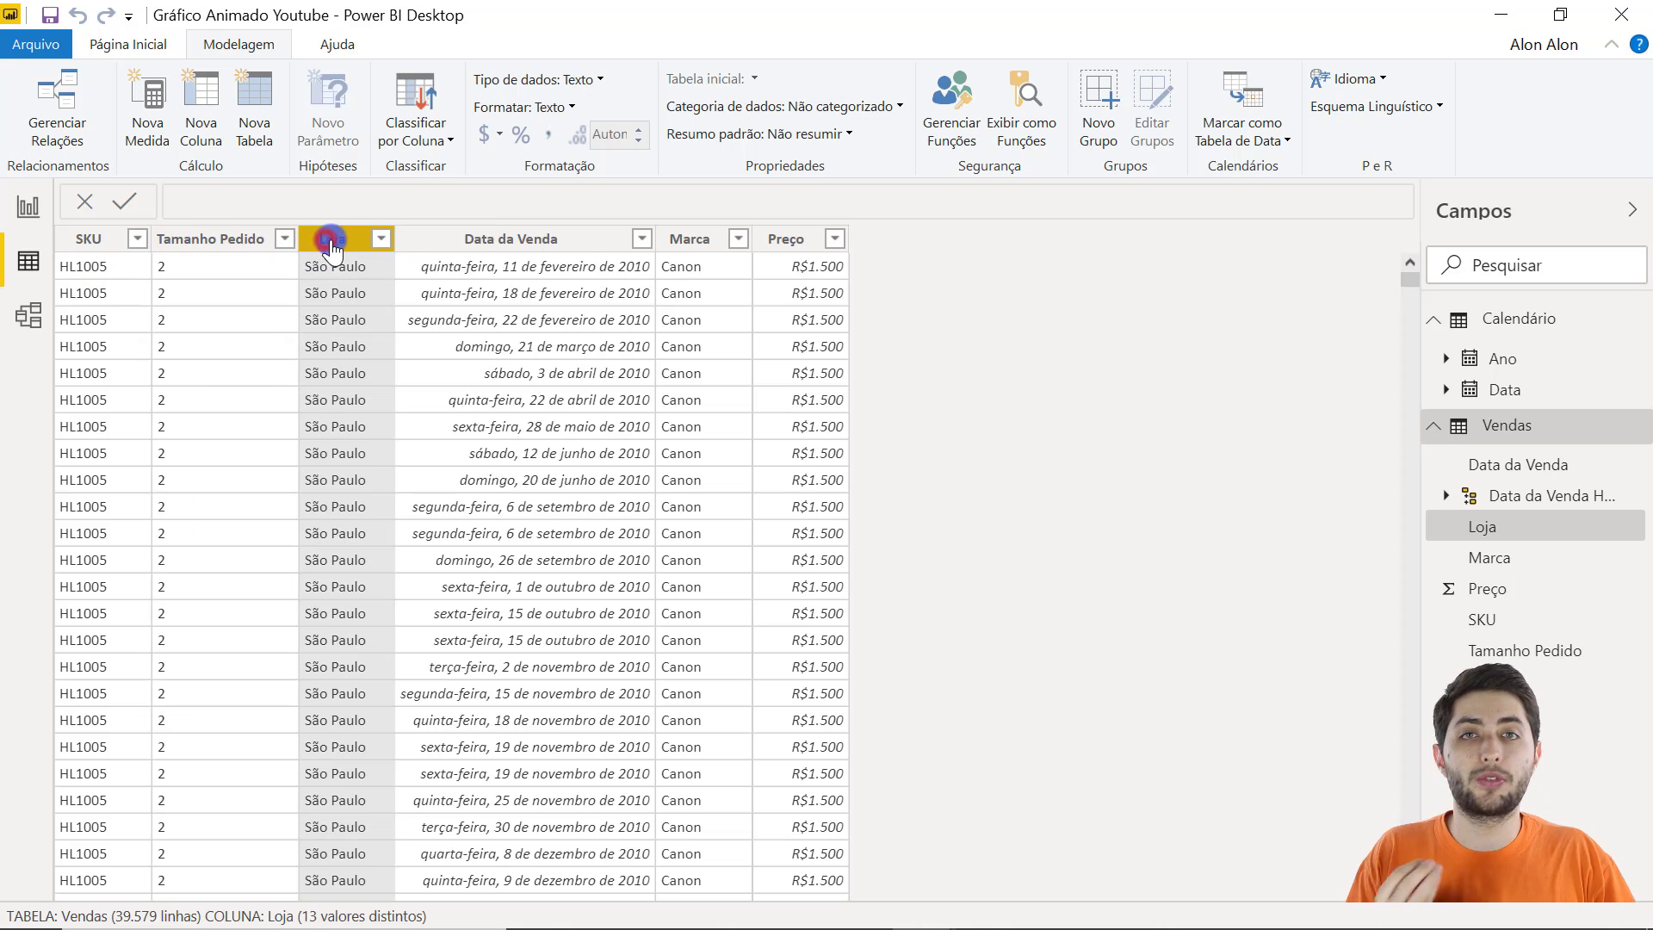
pyautogui.click(441, 238)
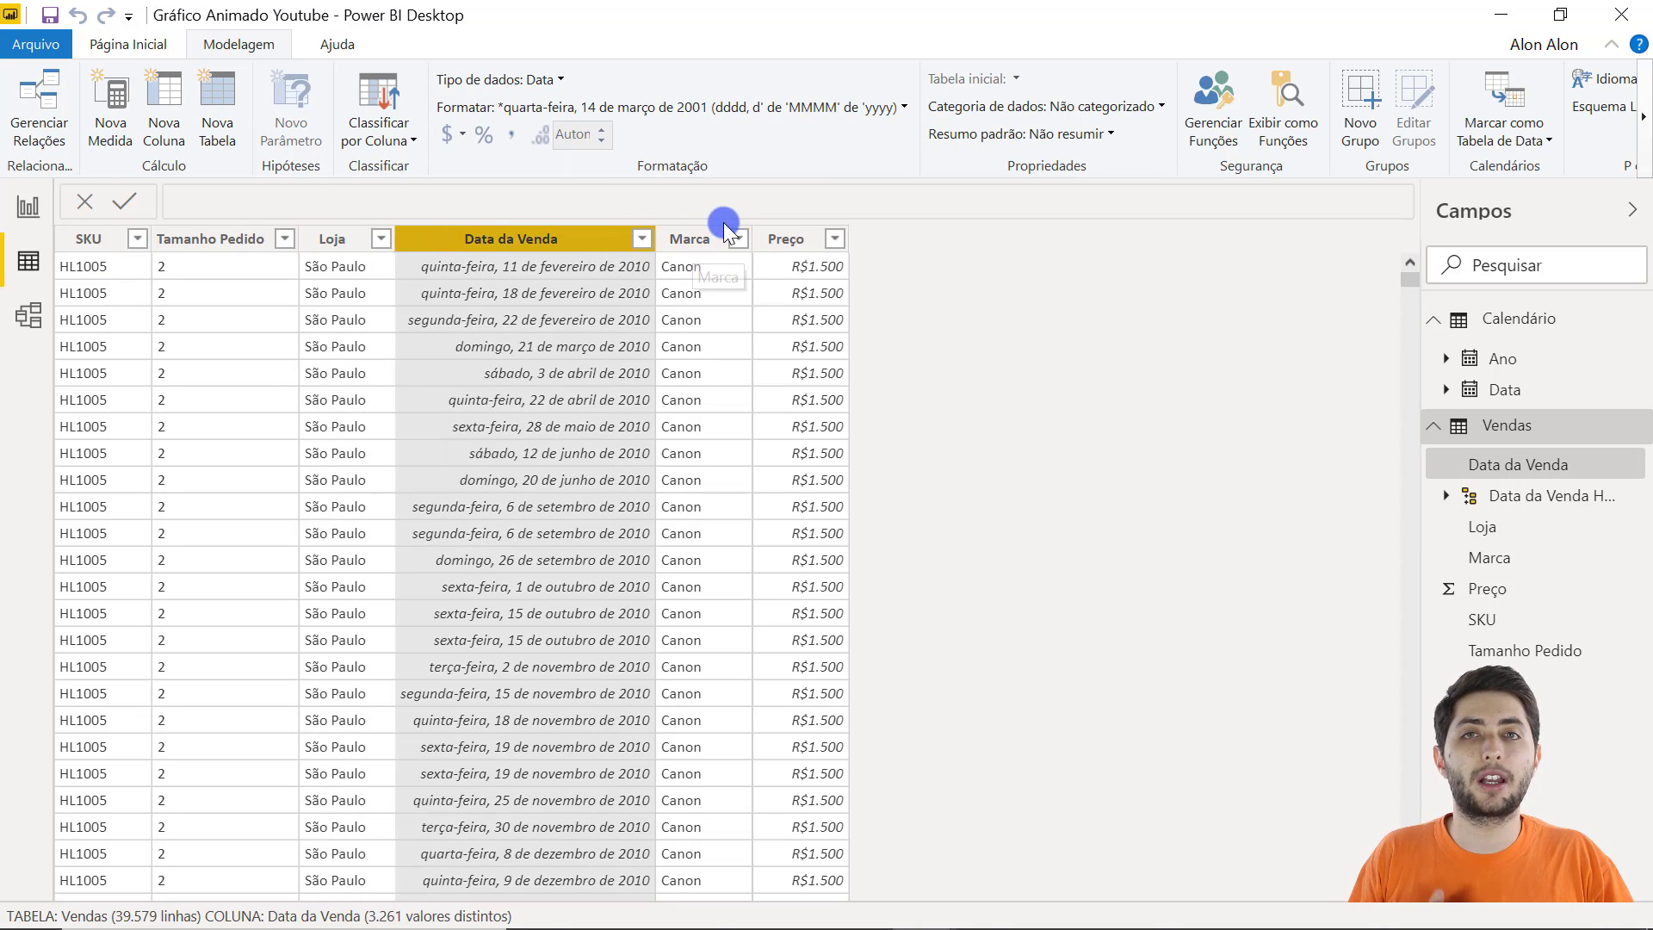
# - Return to the report view and assign the Marca field from Vendas to the animated chart's Name
pyautogui.click(35, 199)
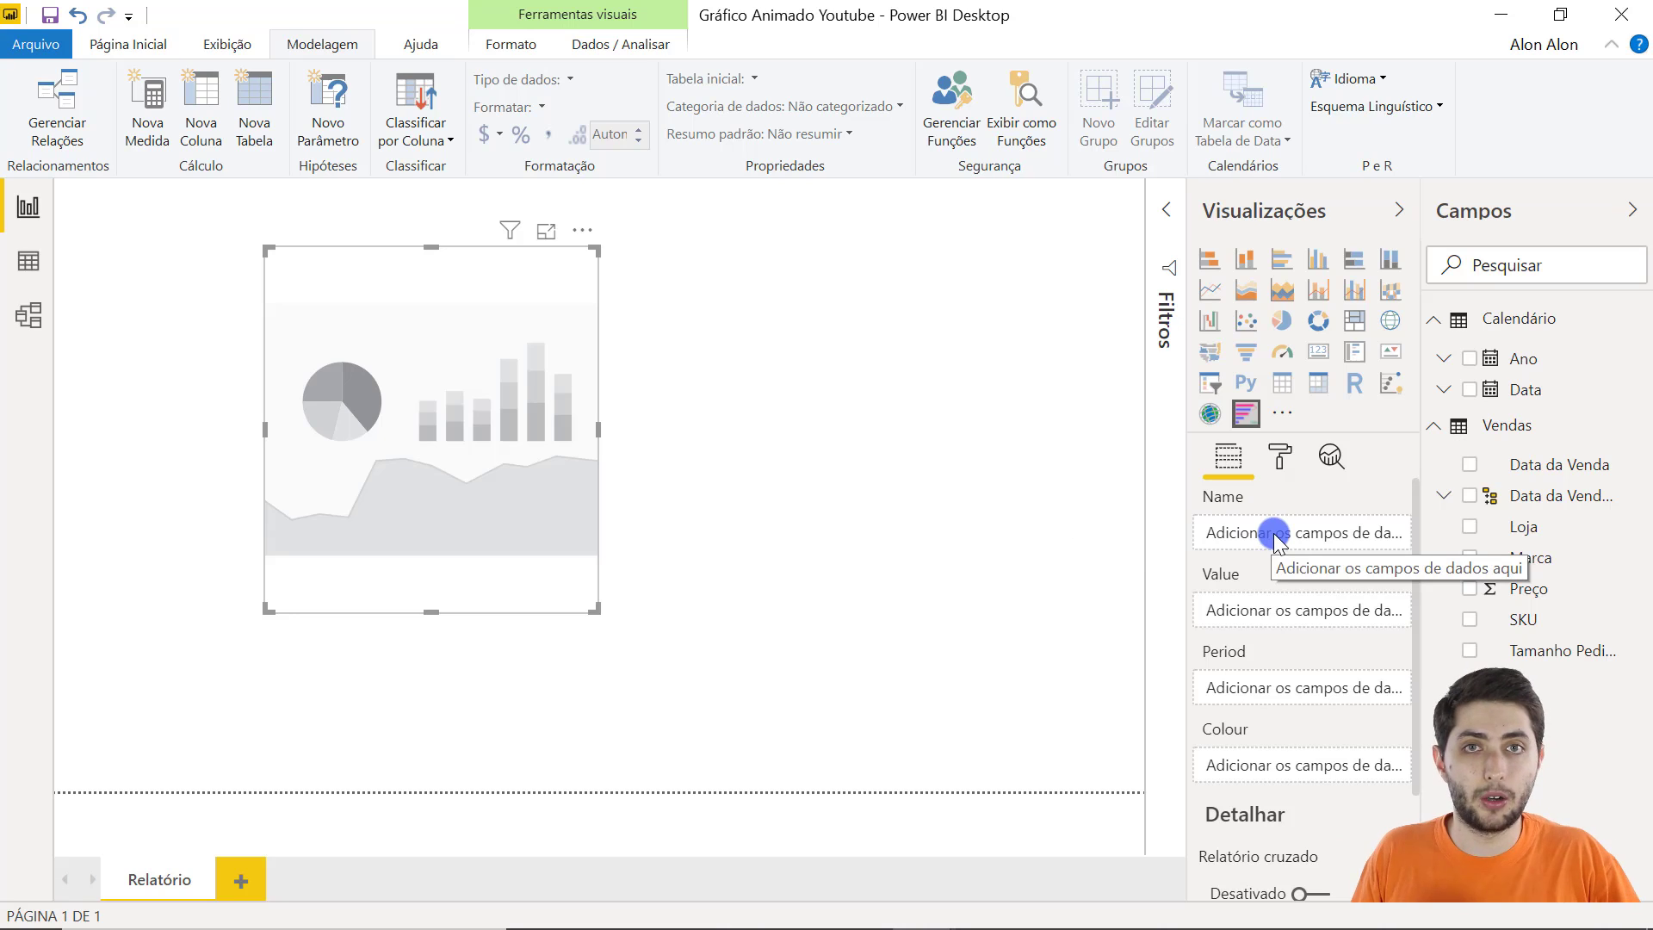
pyautogui.moveTo(1550, 558); pyautogui.dragTo(1283, 534)
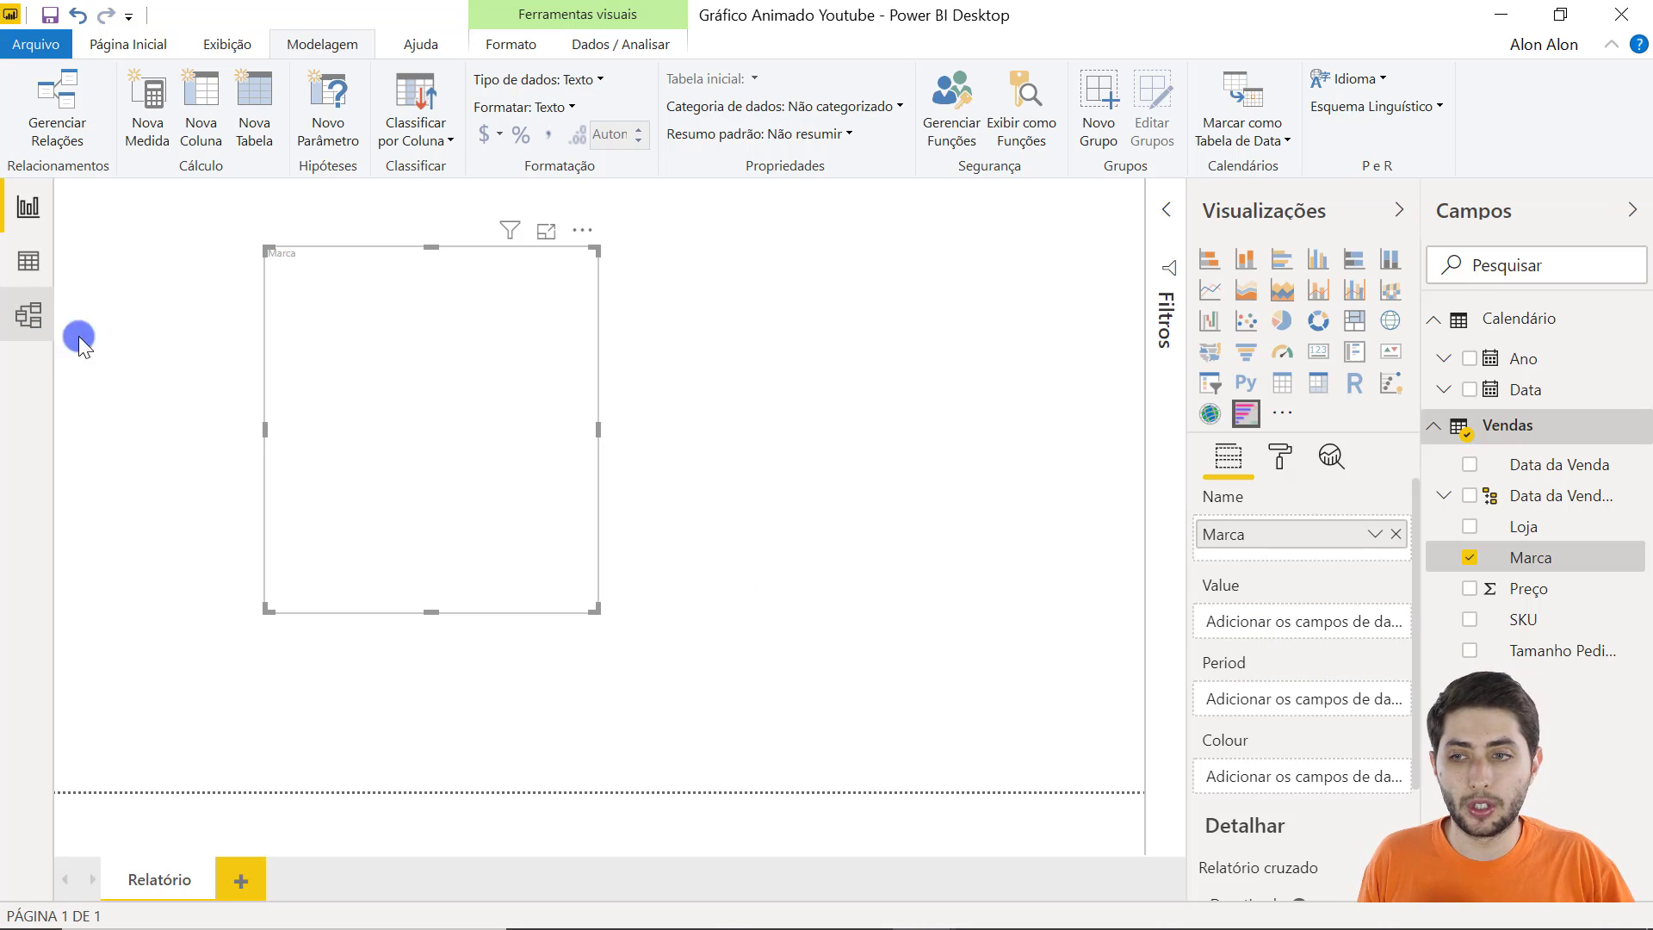
# - Examine the SKU, Tamanho Pedido and Preço columns of the Vendas table in the data view, comparing order size with price
pyautogui.click(30, 260)
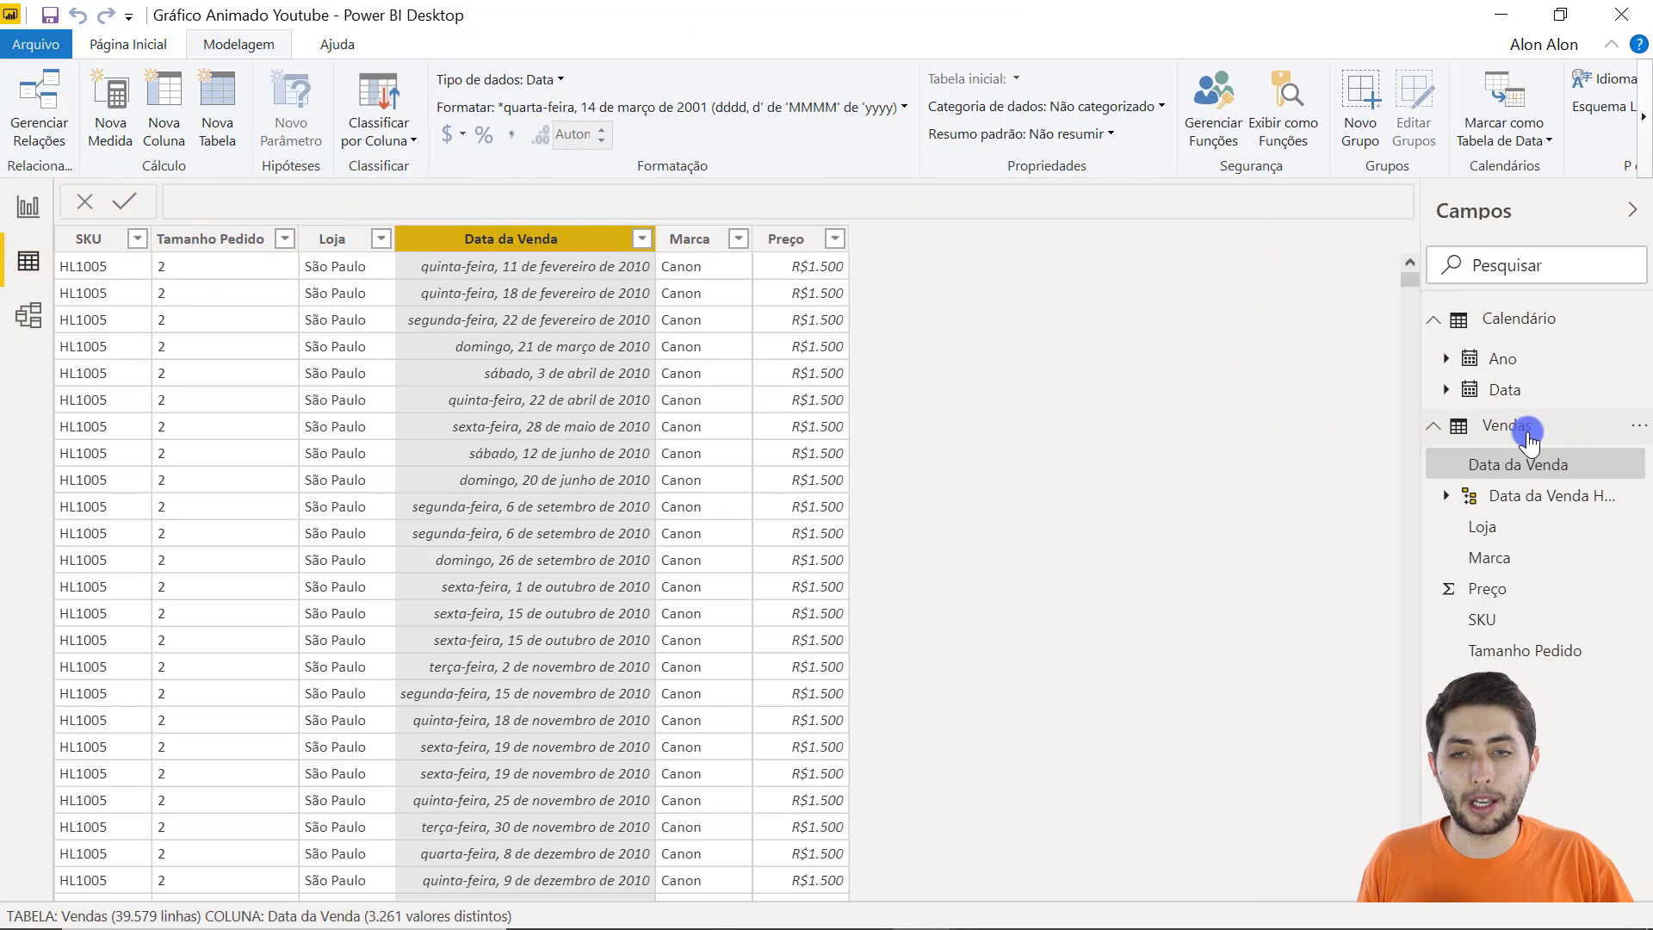
pyautogui.click(83, 250)
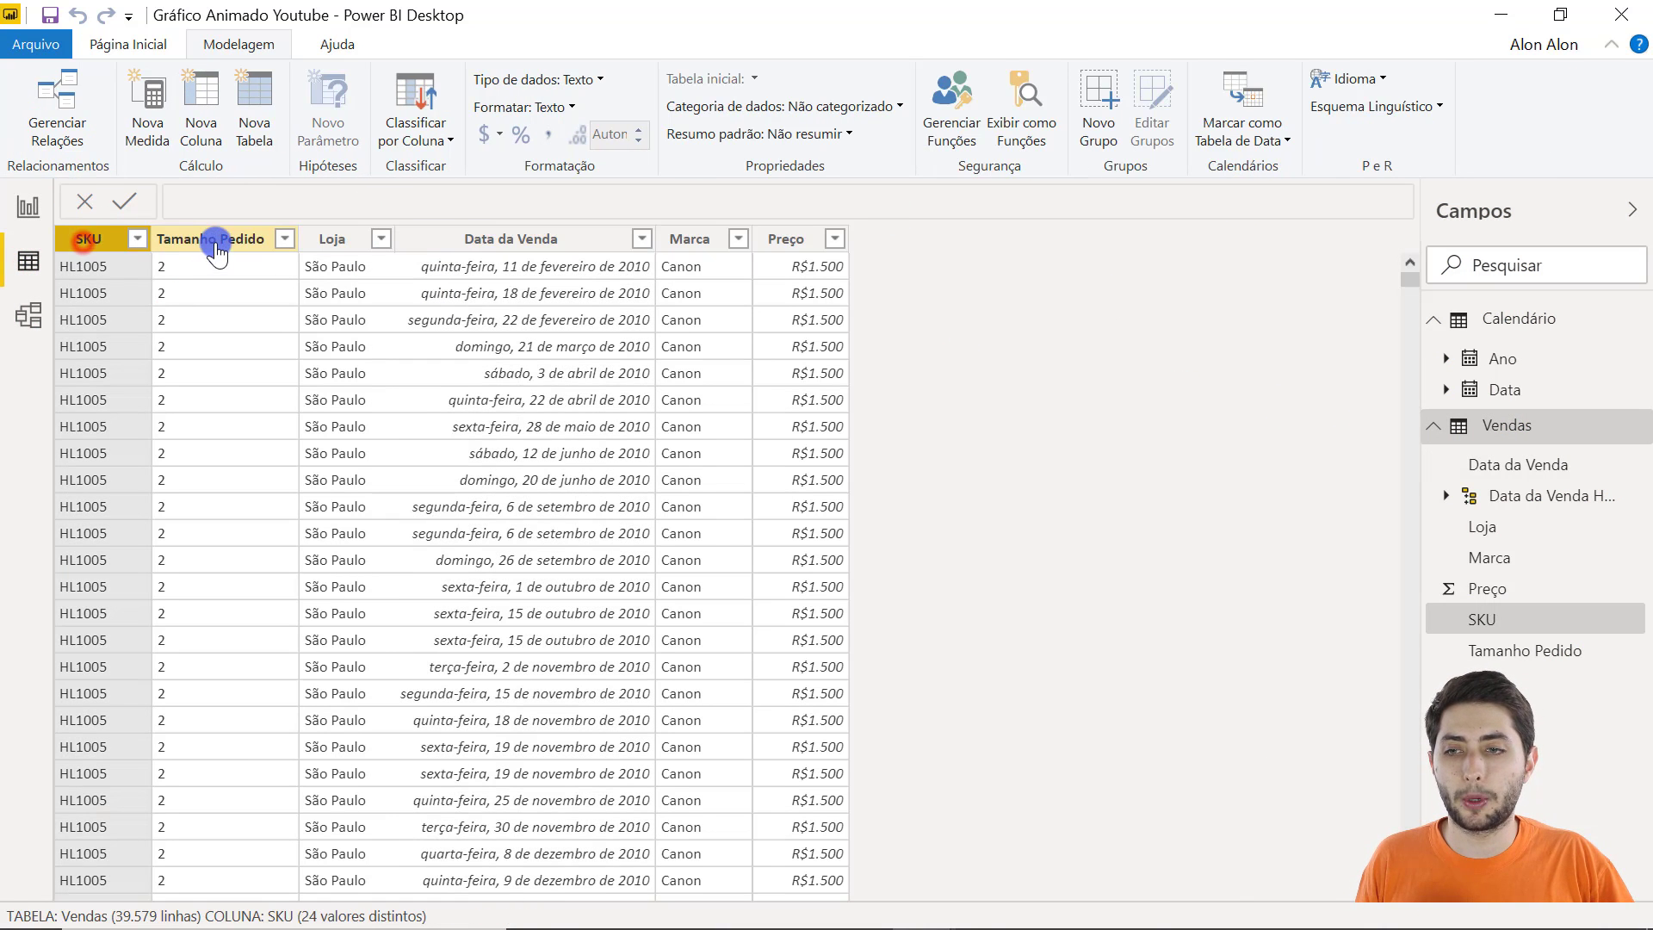
pyautogui.click(216, 243)
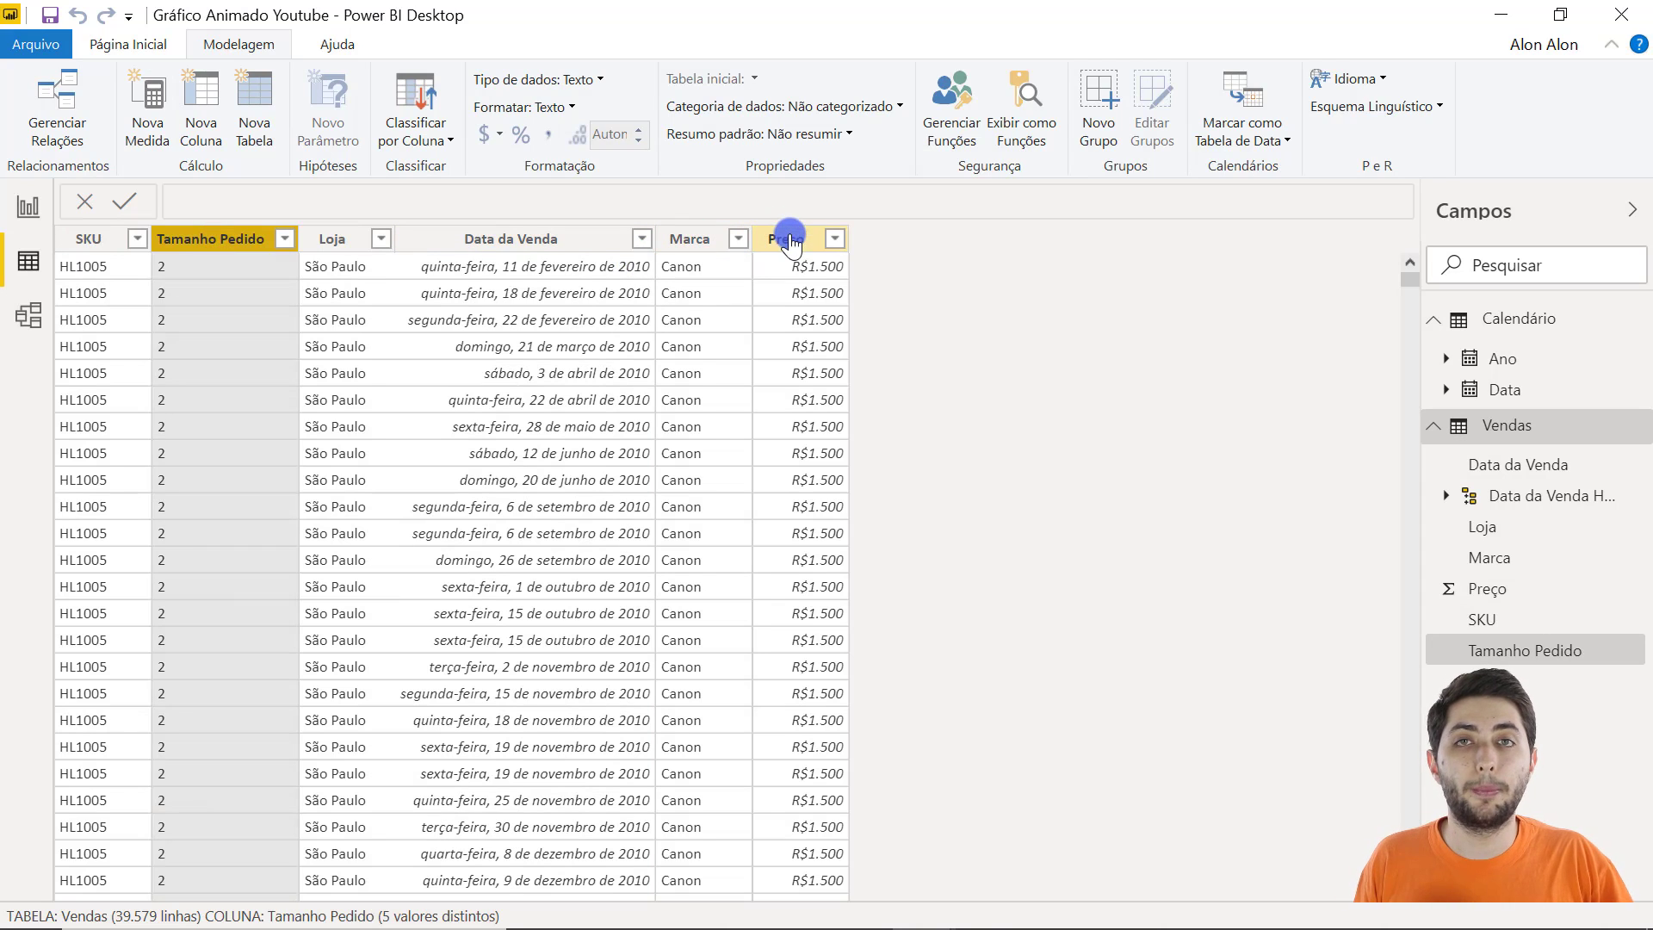
pyautogui.click(887, 266)
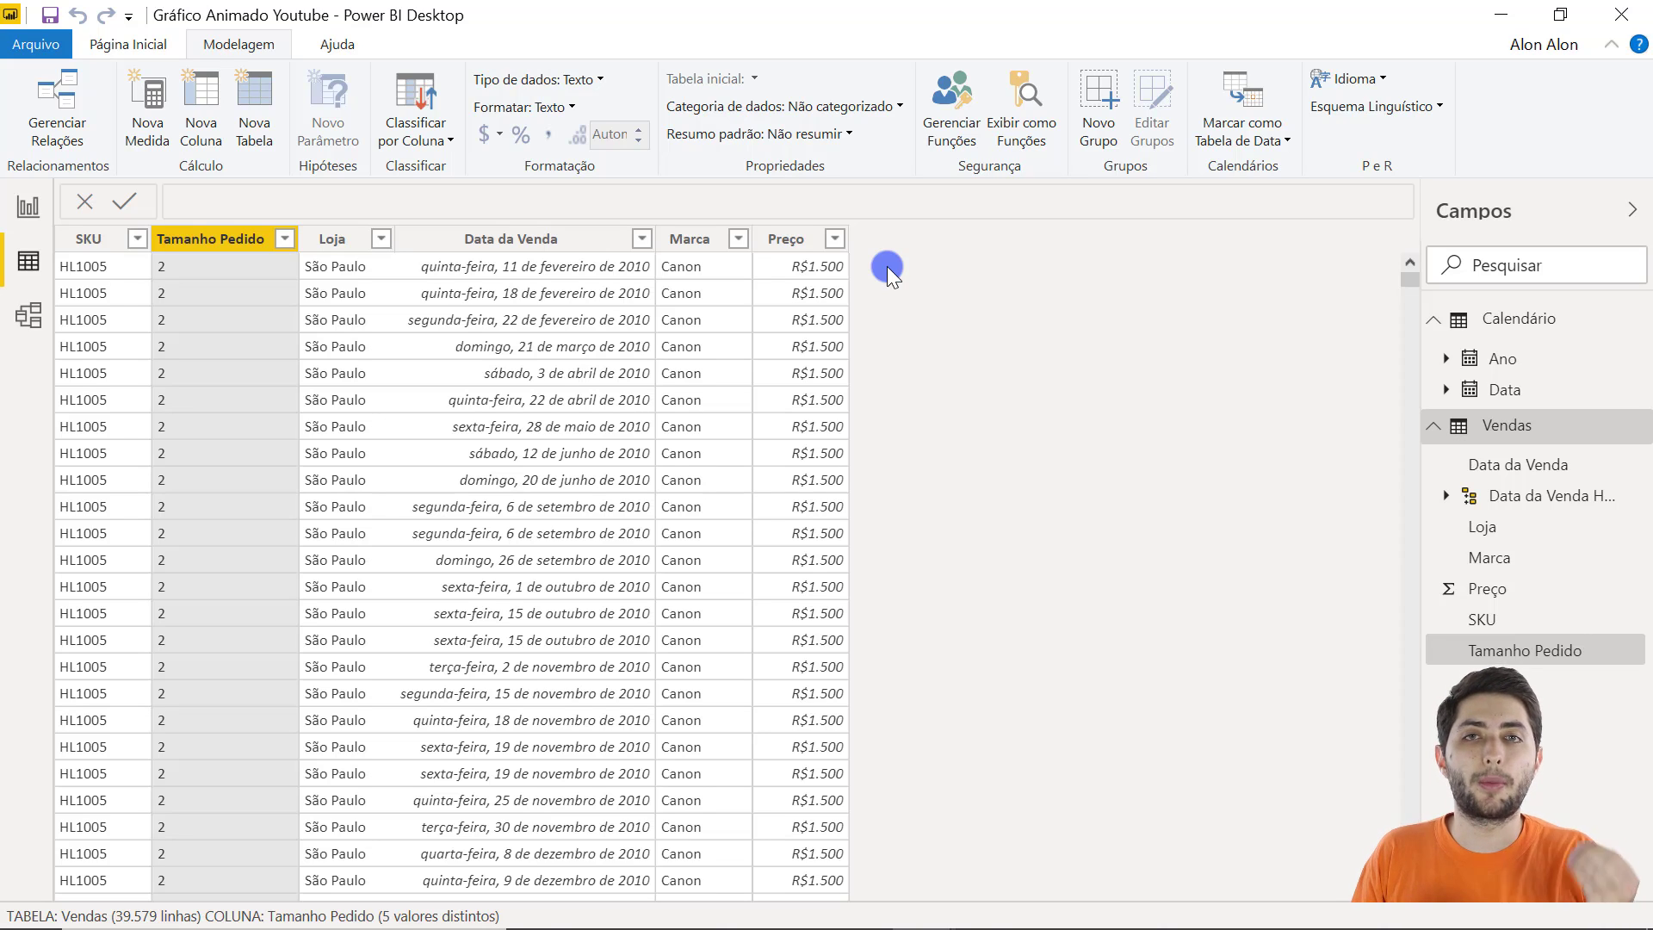
pyautogui.click(778, 243)
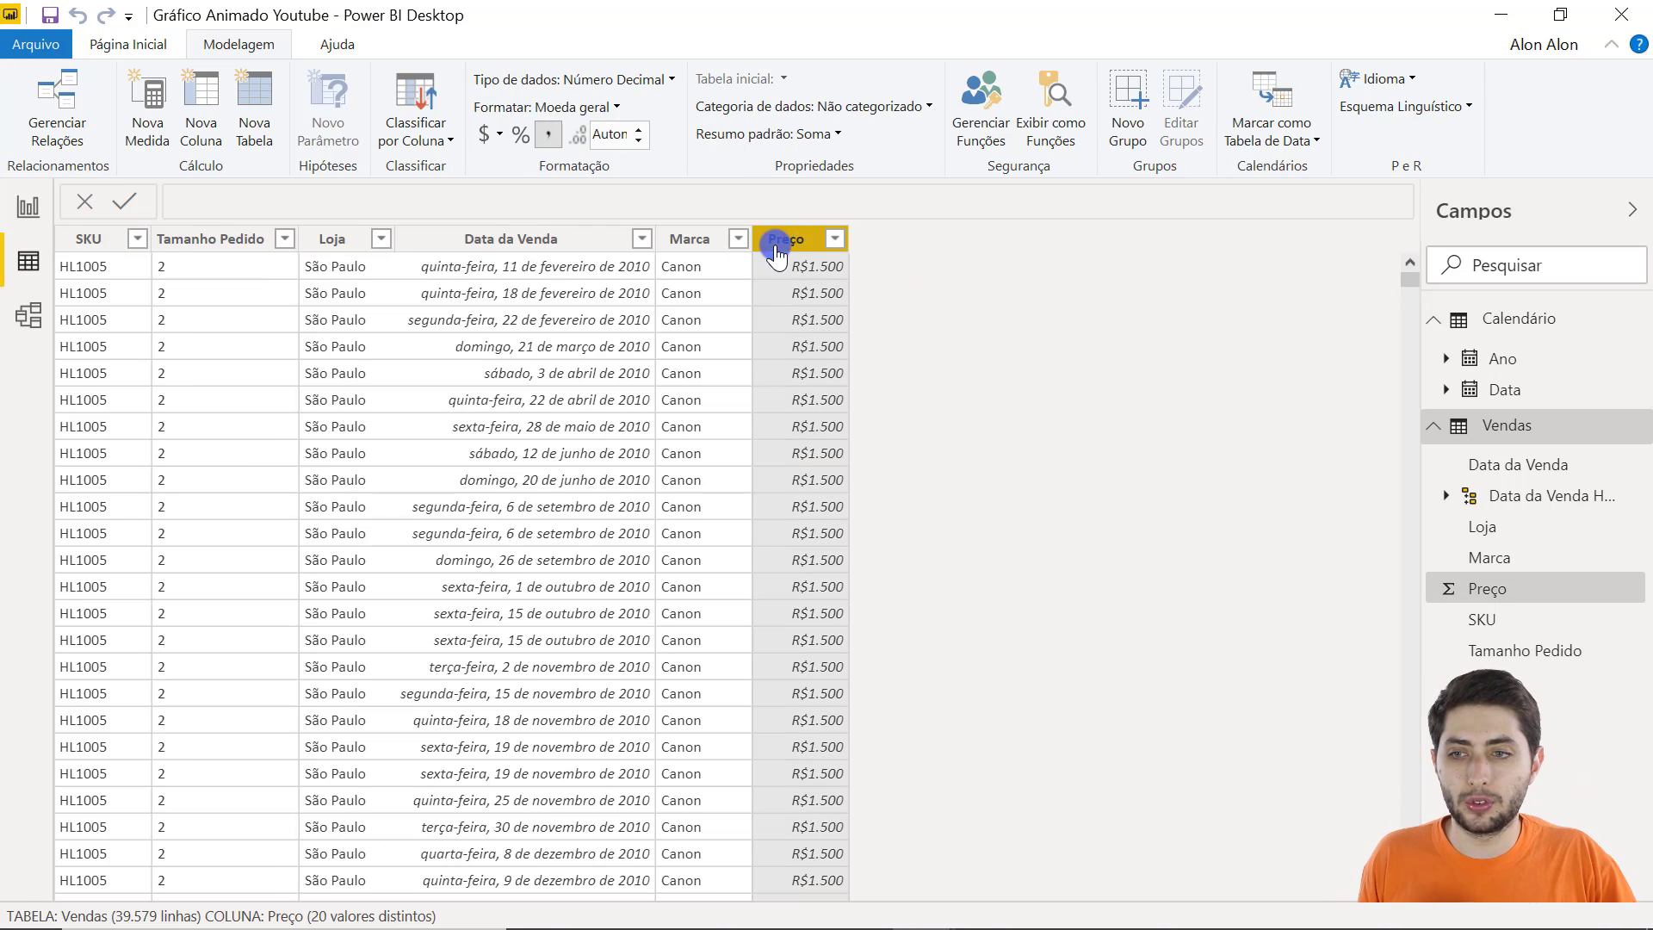
pyautogui.click(245, 236)
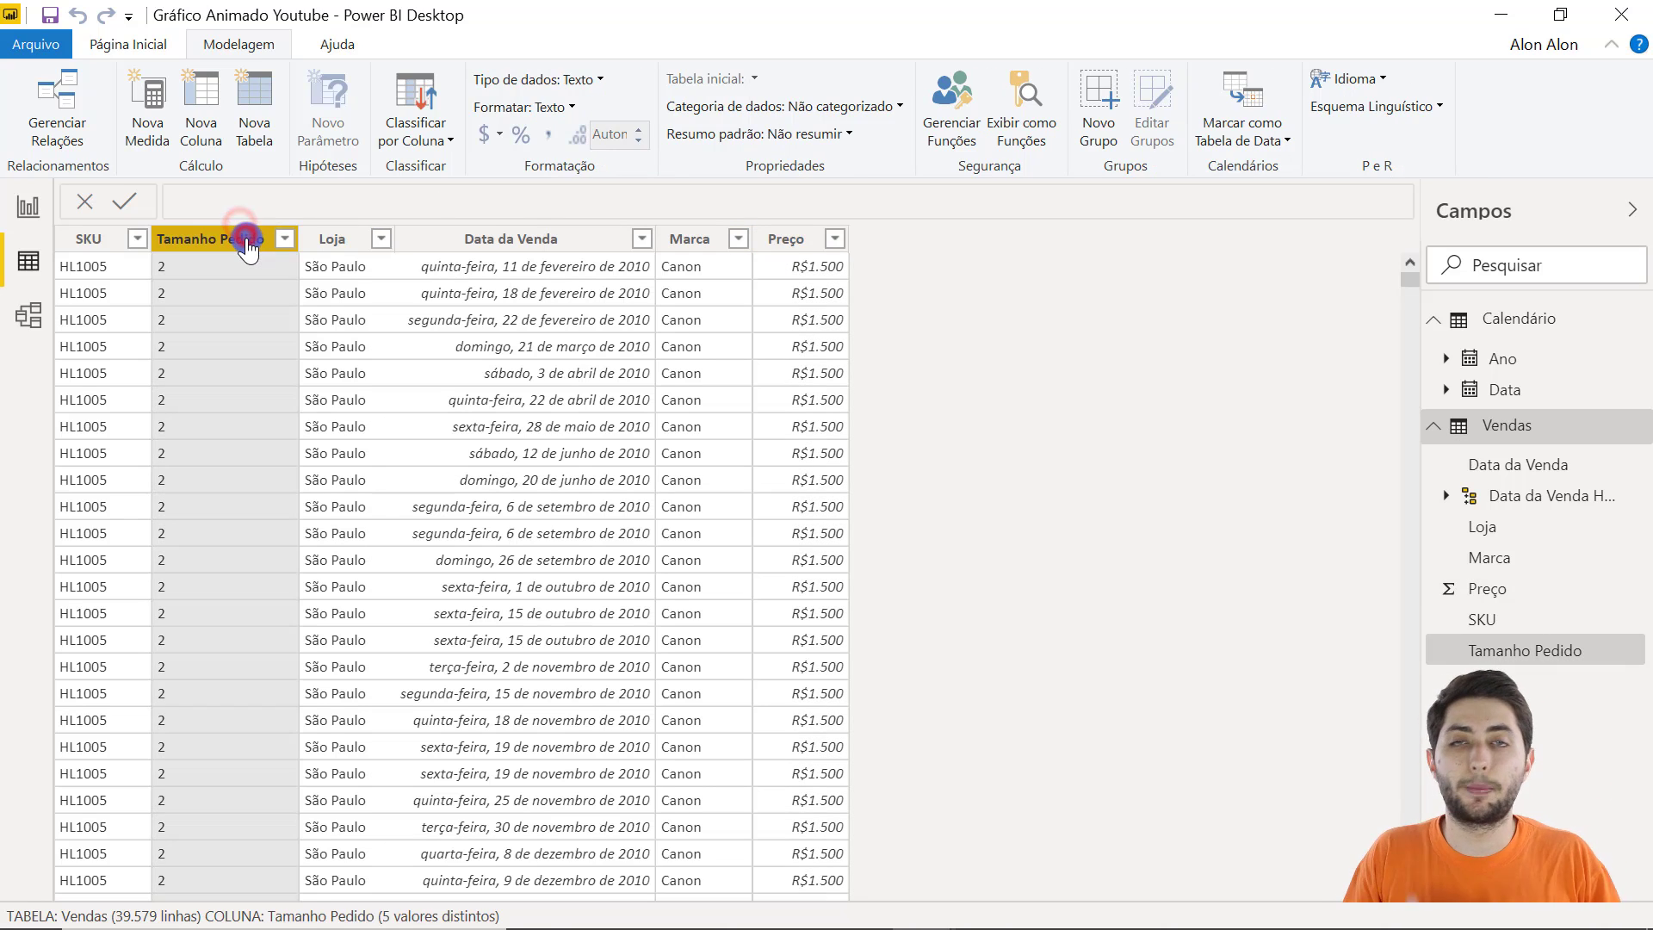
pyautogui.click(195, 271)
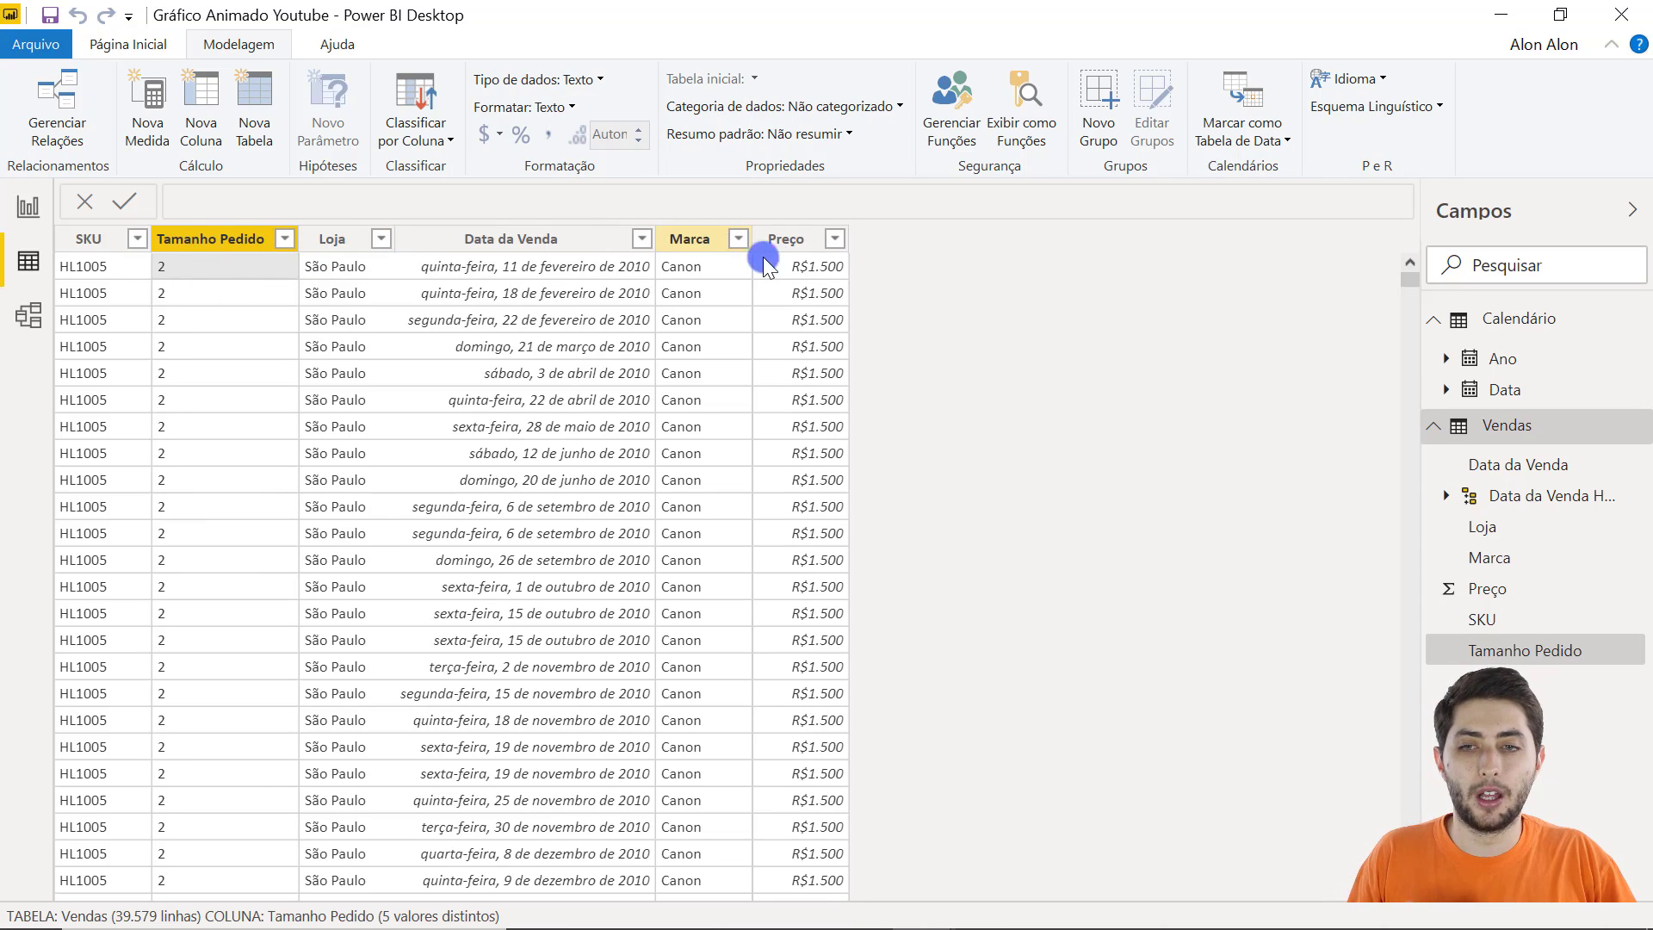
pyautogui.click(800, 270)
pyautogui.click(210, 262)
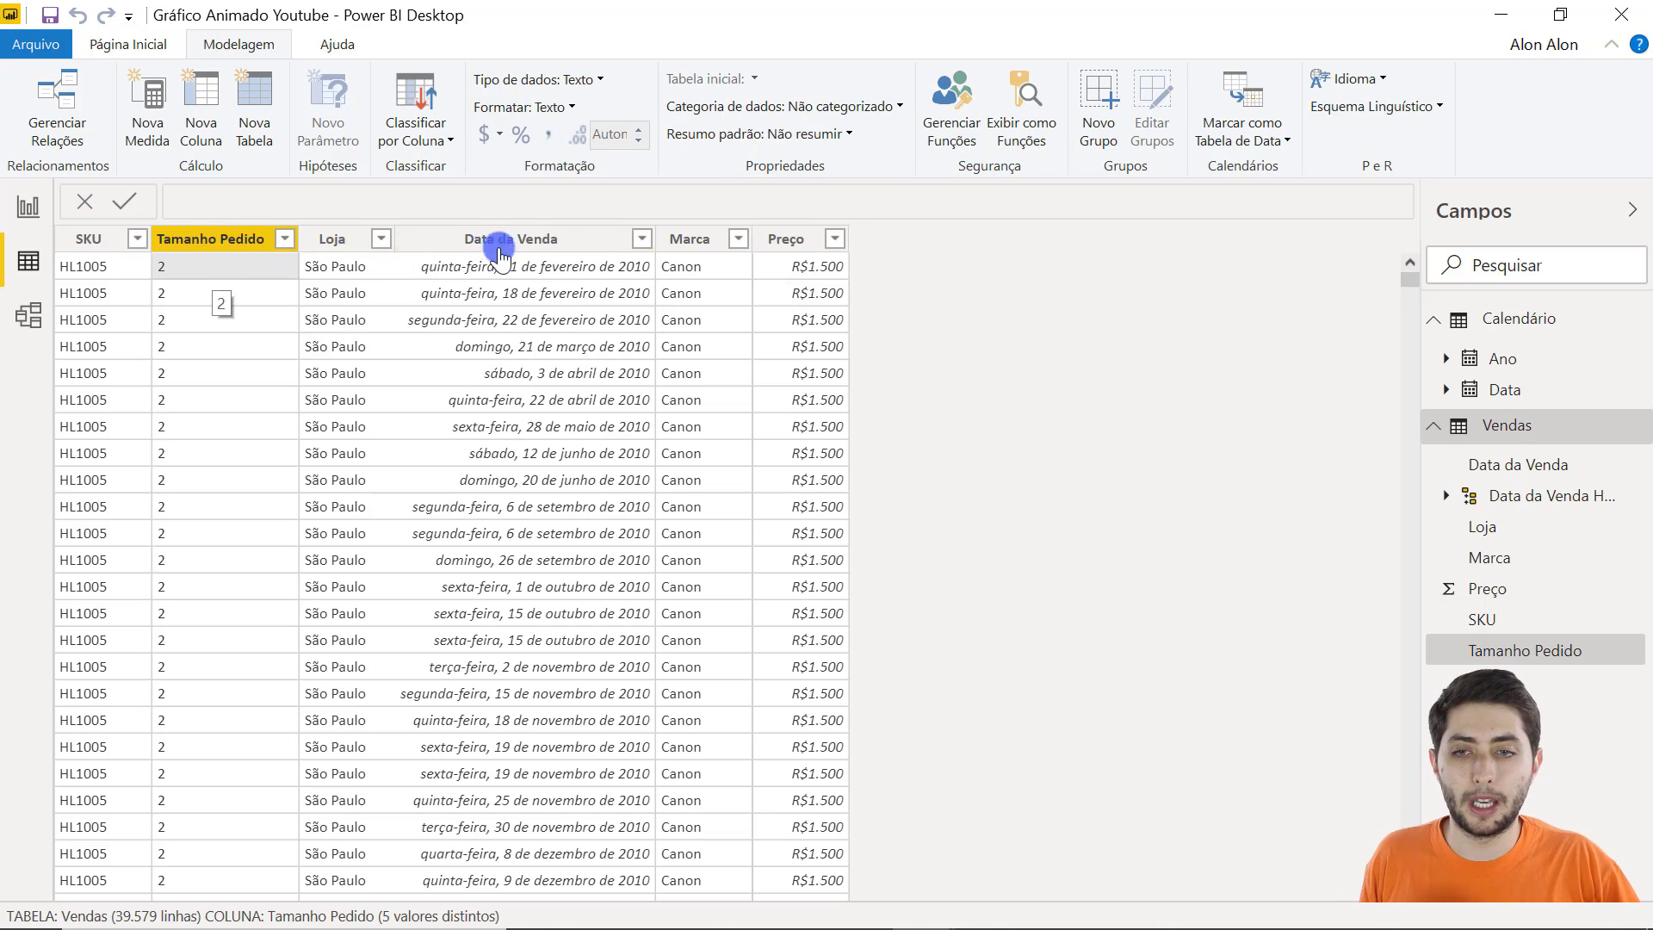
# - Add a new calculated column named Faturamento to the Vendas table
pyautogui.click(781, 240)
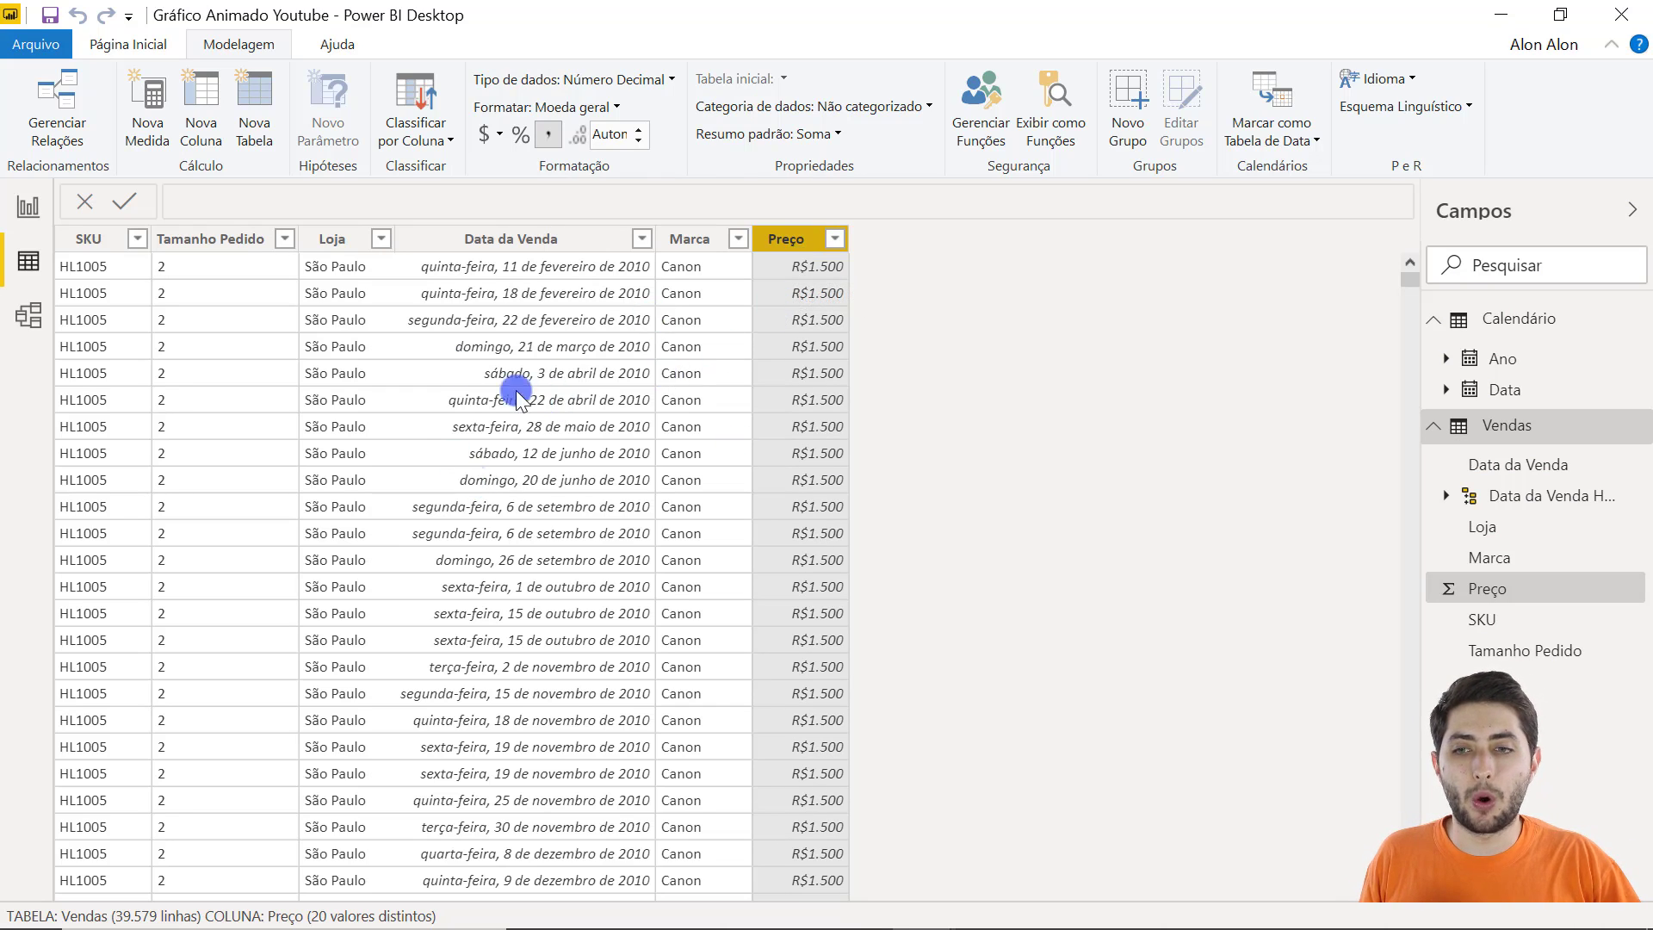
pyautogui.click(558, 401)
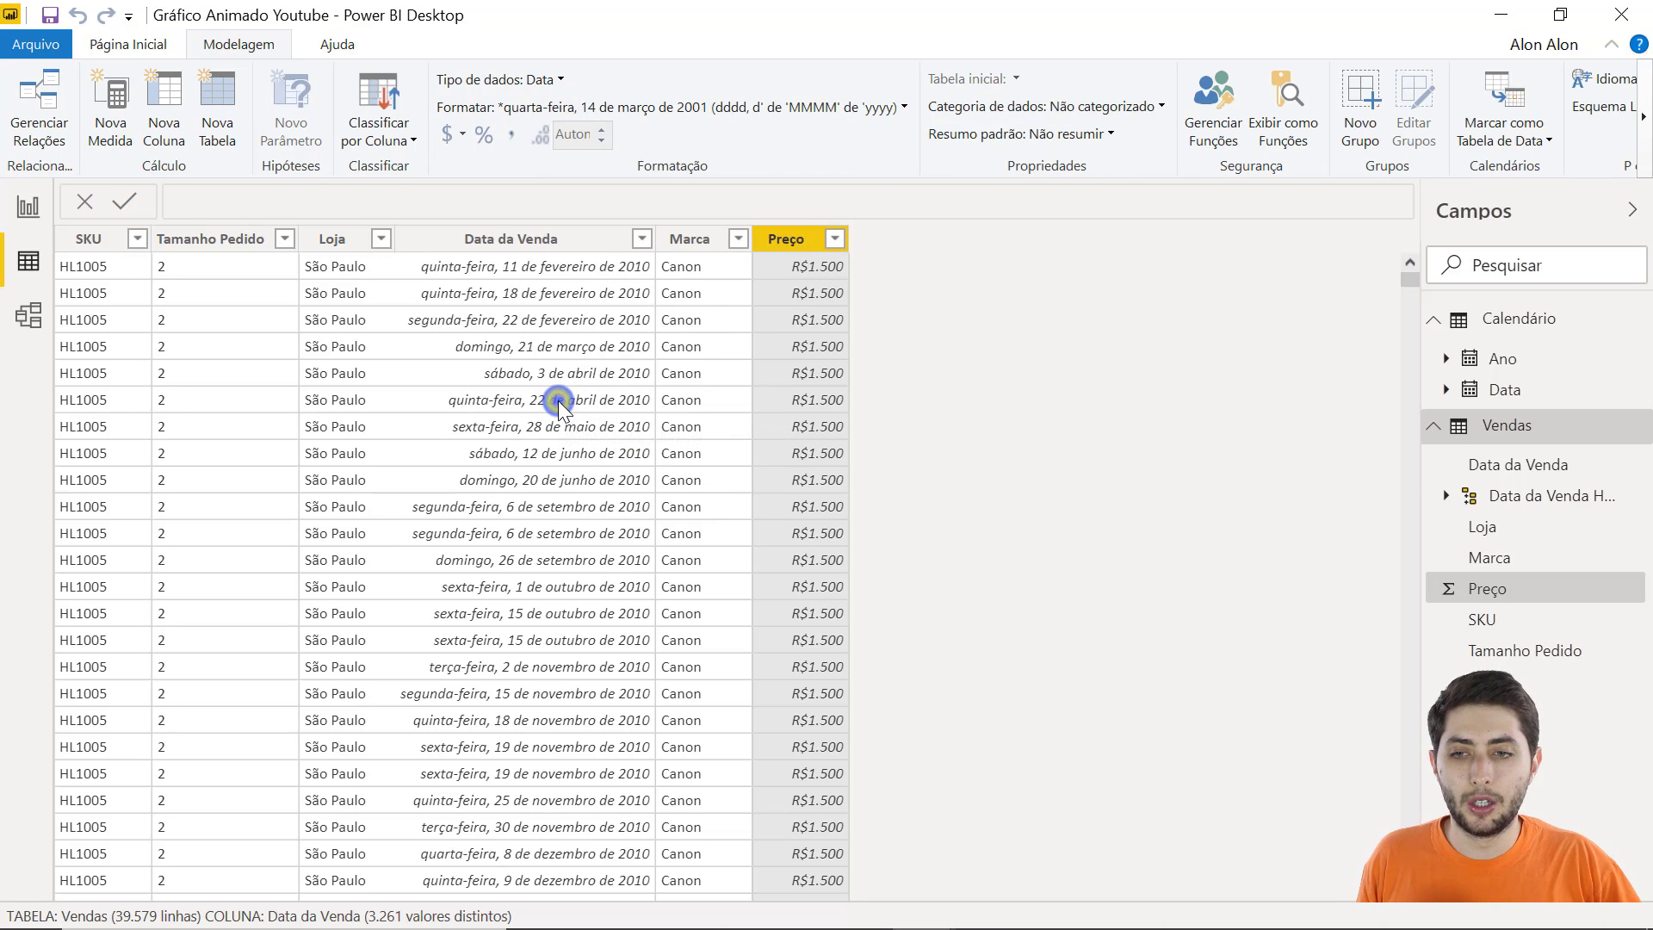
pyautogui.rightClick(558, 400)
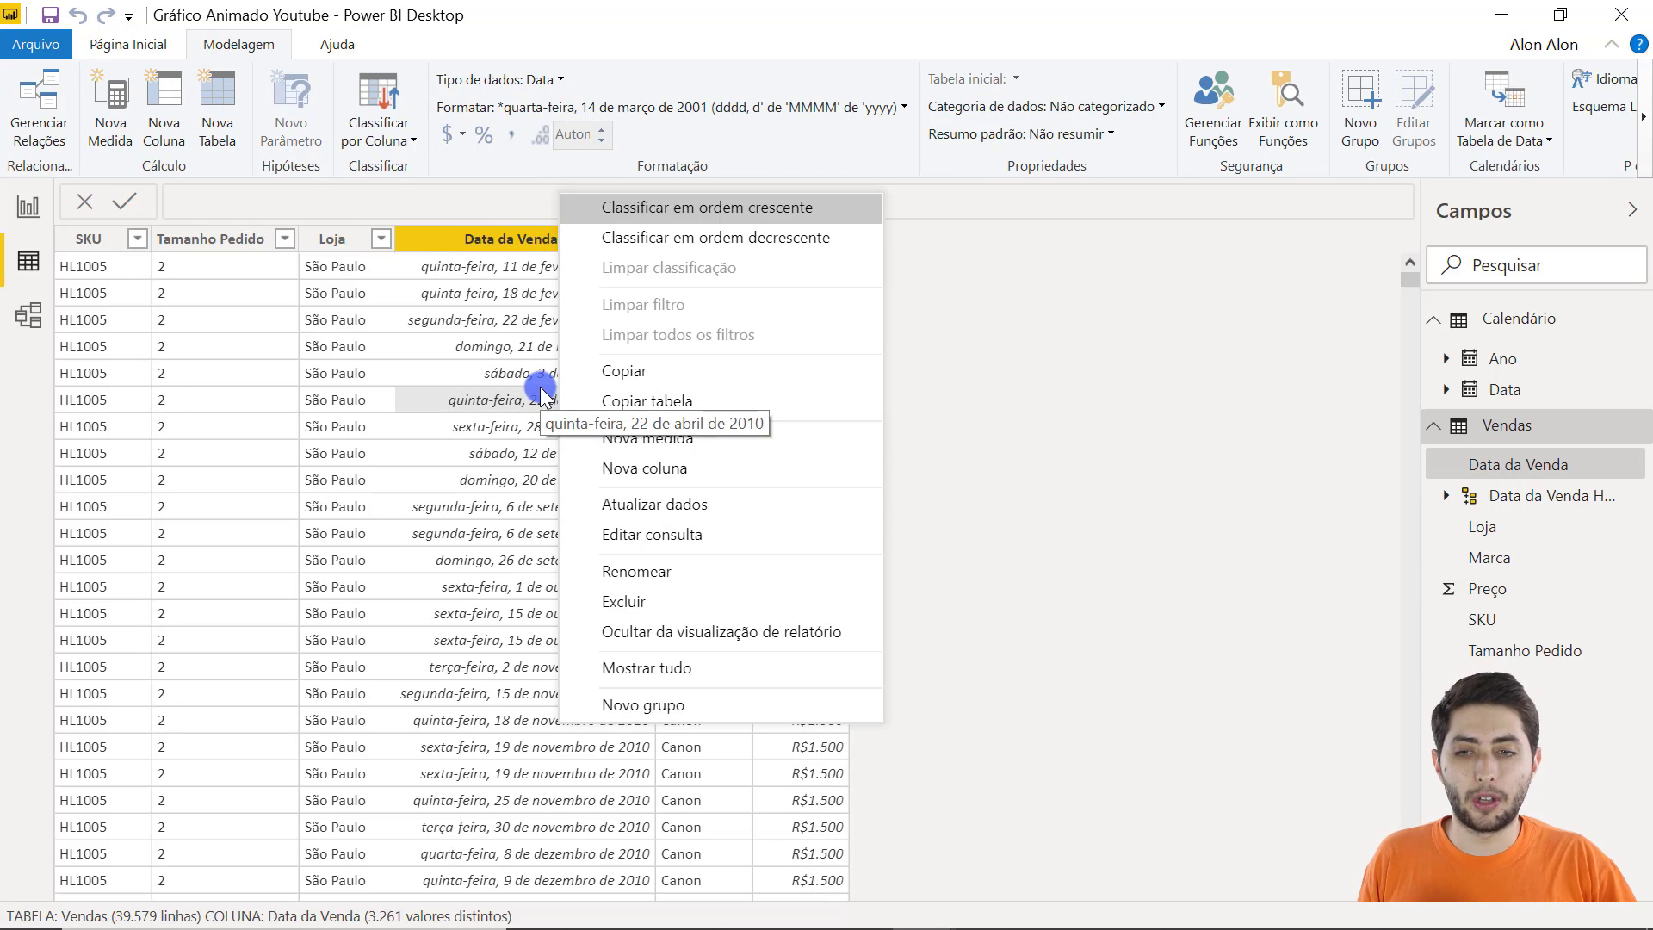
pyautogui.click(625, 467)
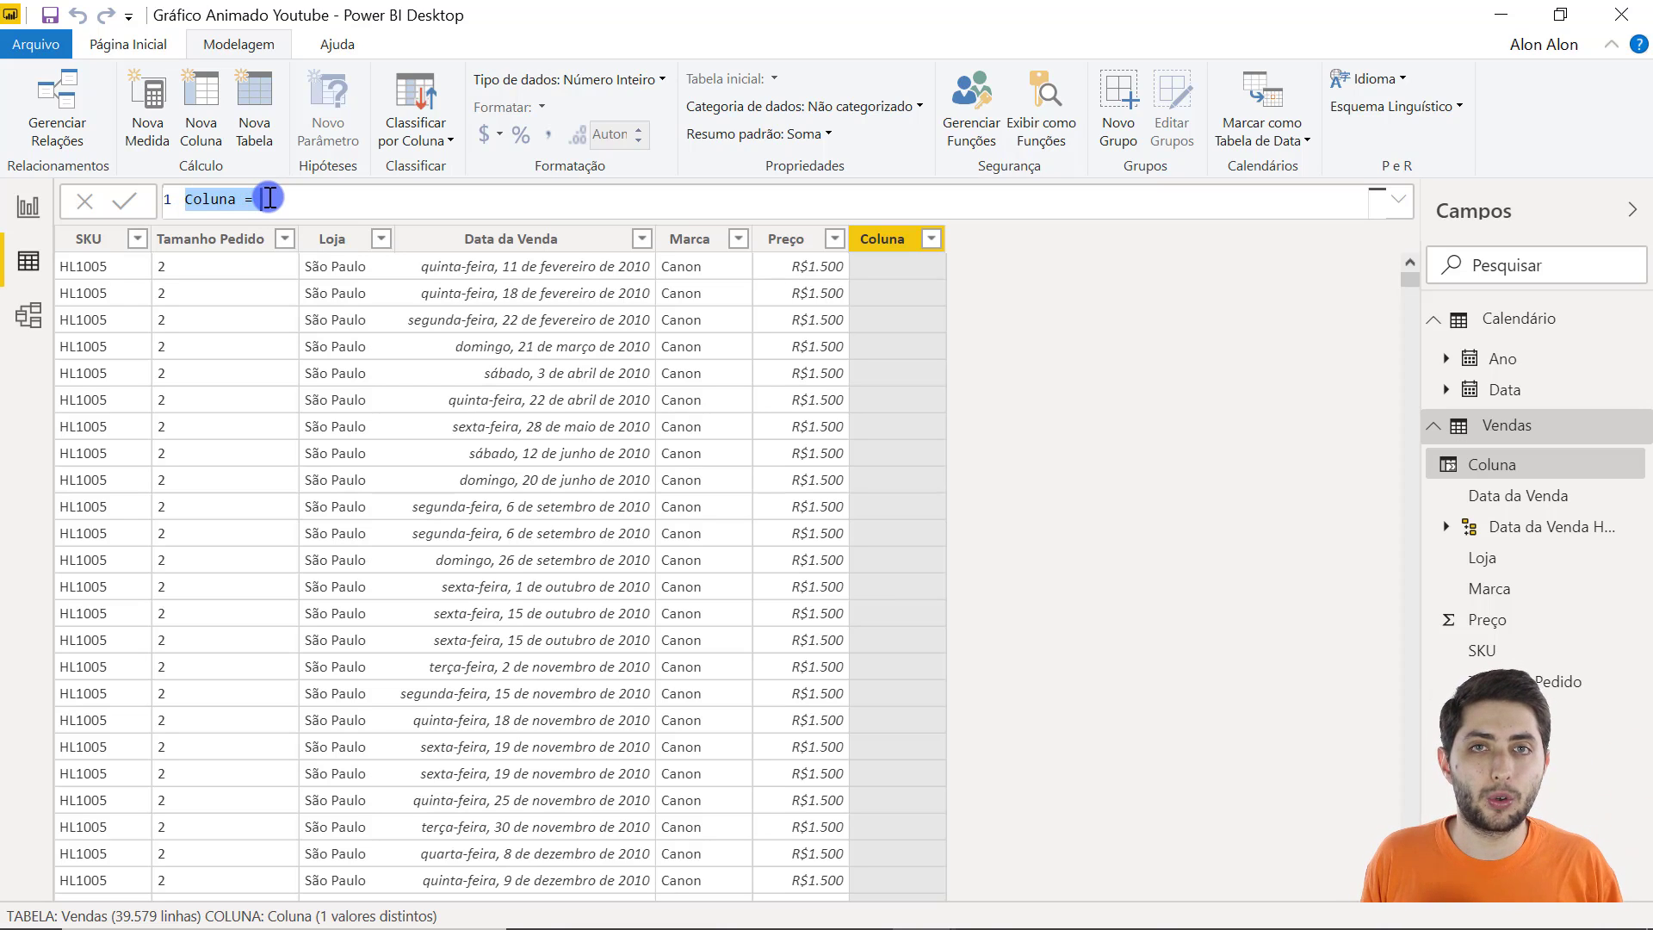
pyautogui.click(272, 199)
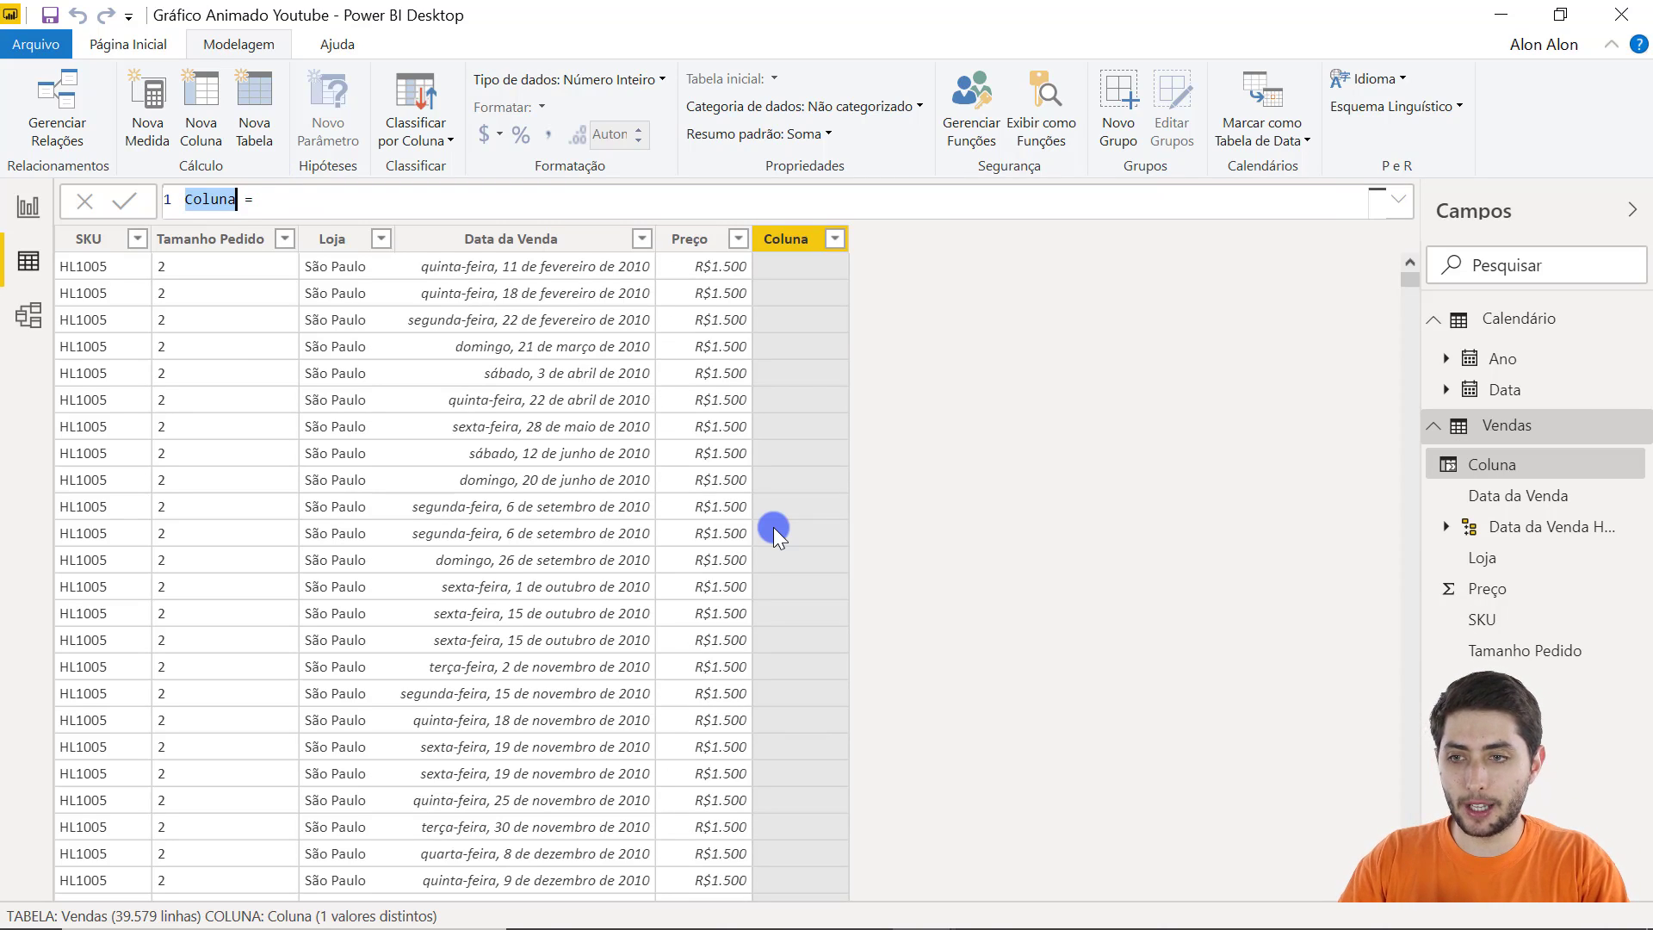
pyautogui.write('Faturamento')
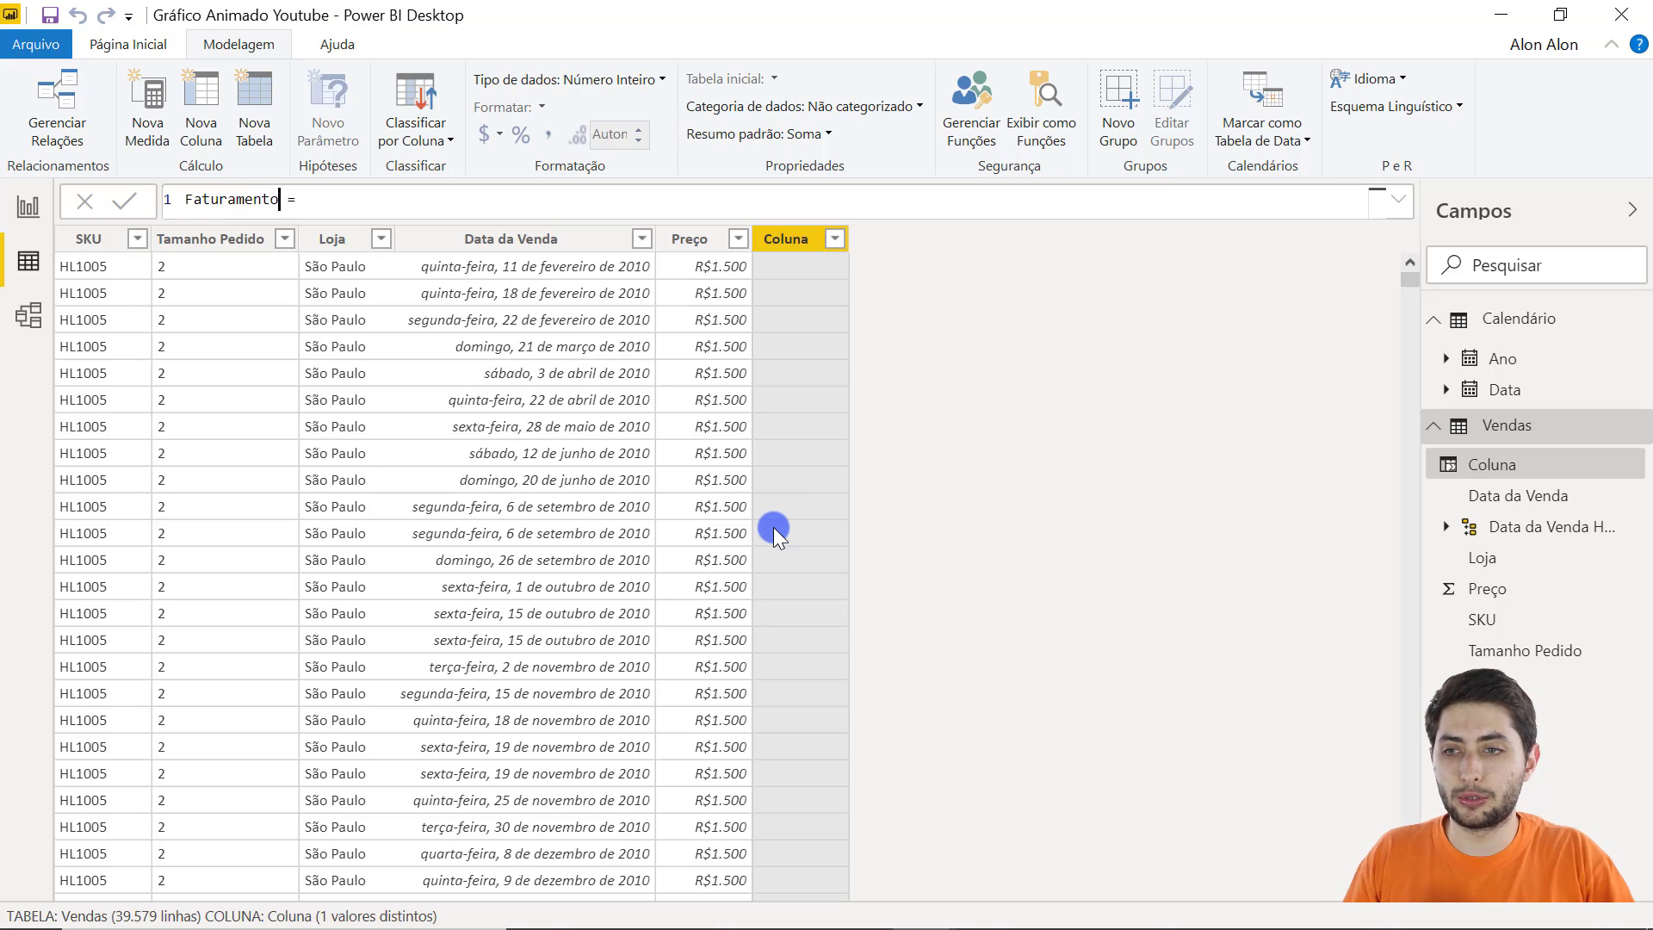
# - Define the Faturamento column as Vendas[Tamanho Pedido]*Vendas[Preço]
pyautogui.click(429, 211)
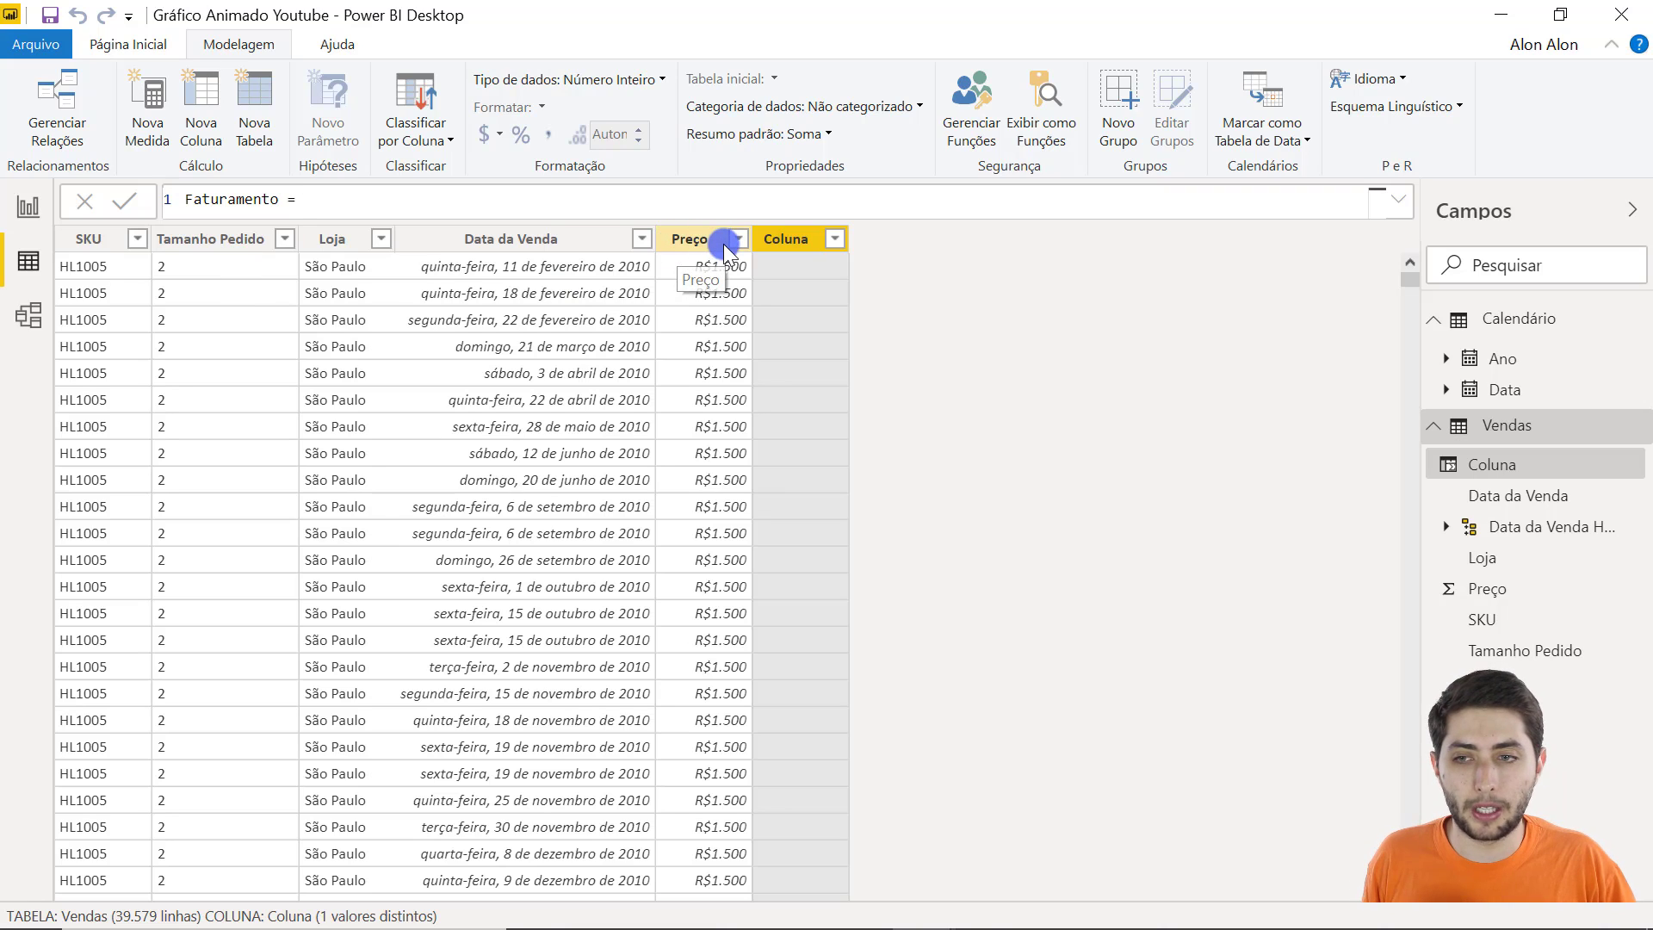
pyautogui.write('tama')
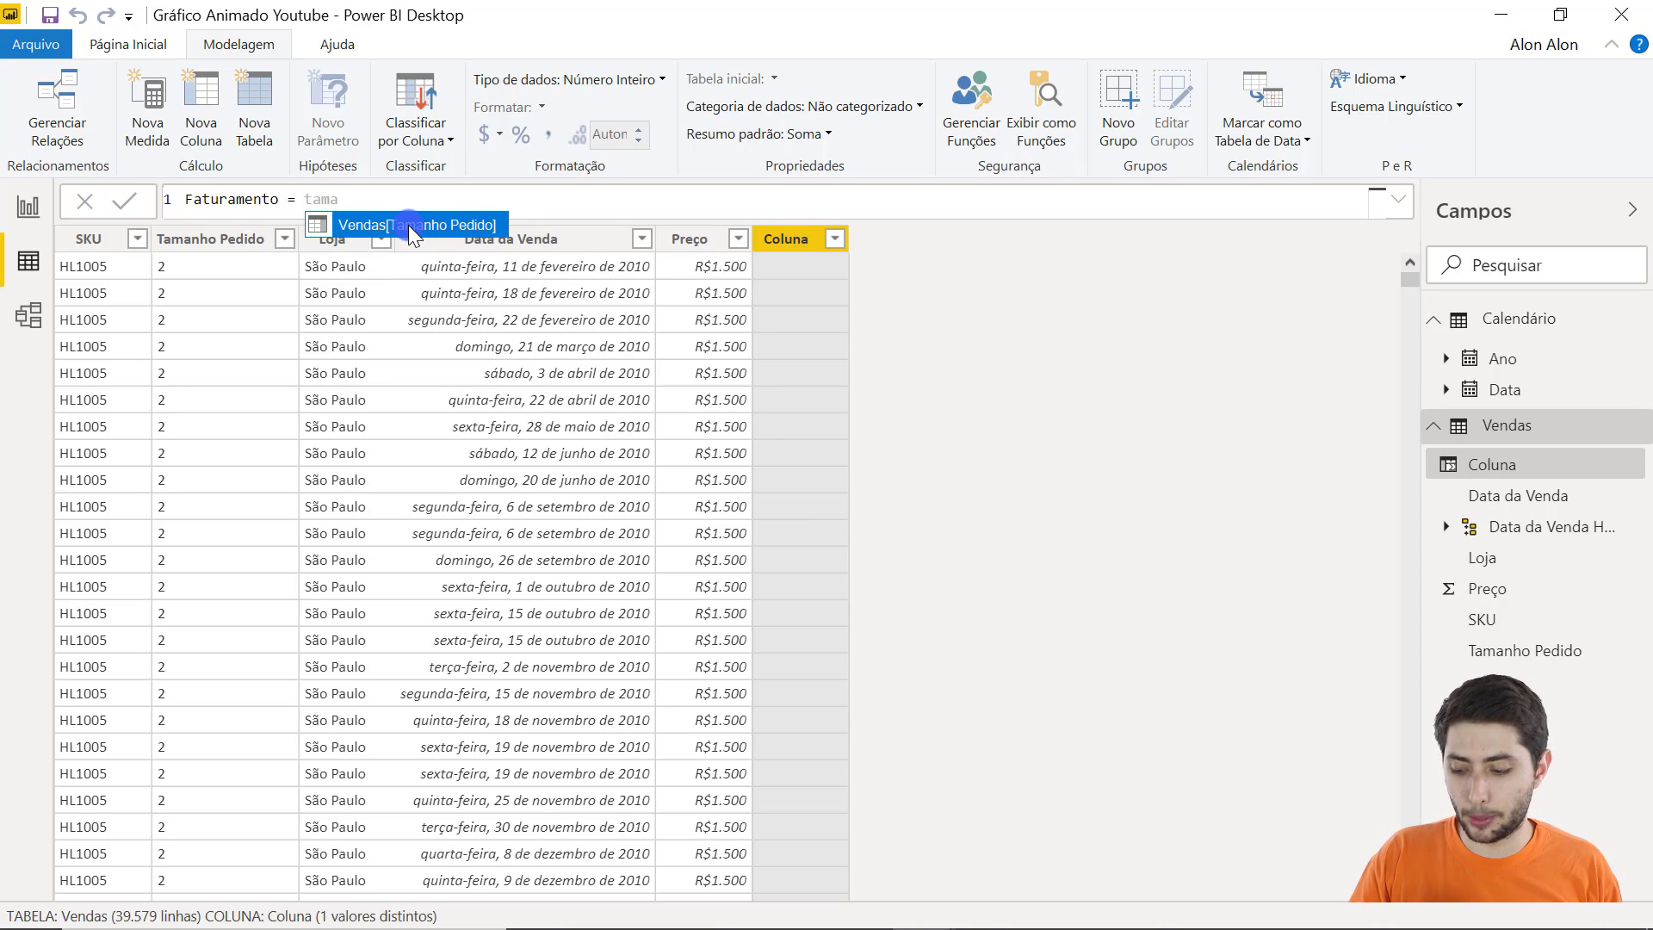
pyautogui.click(409, 225)
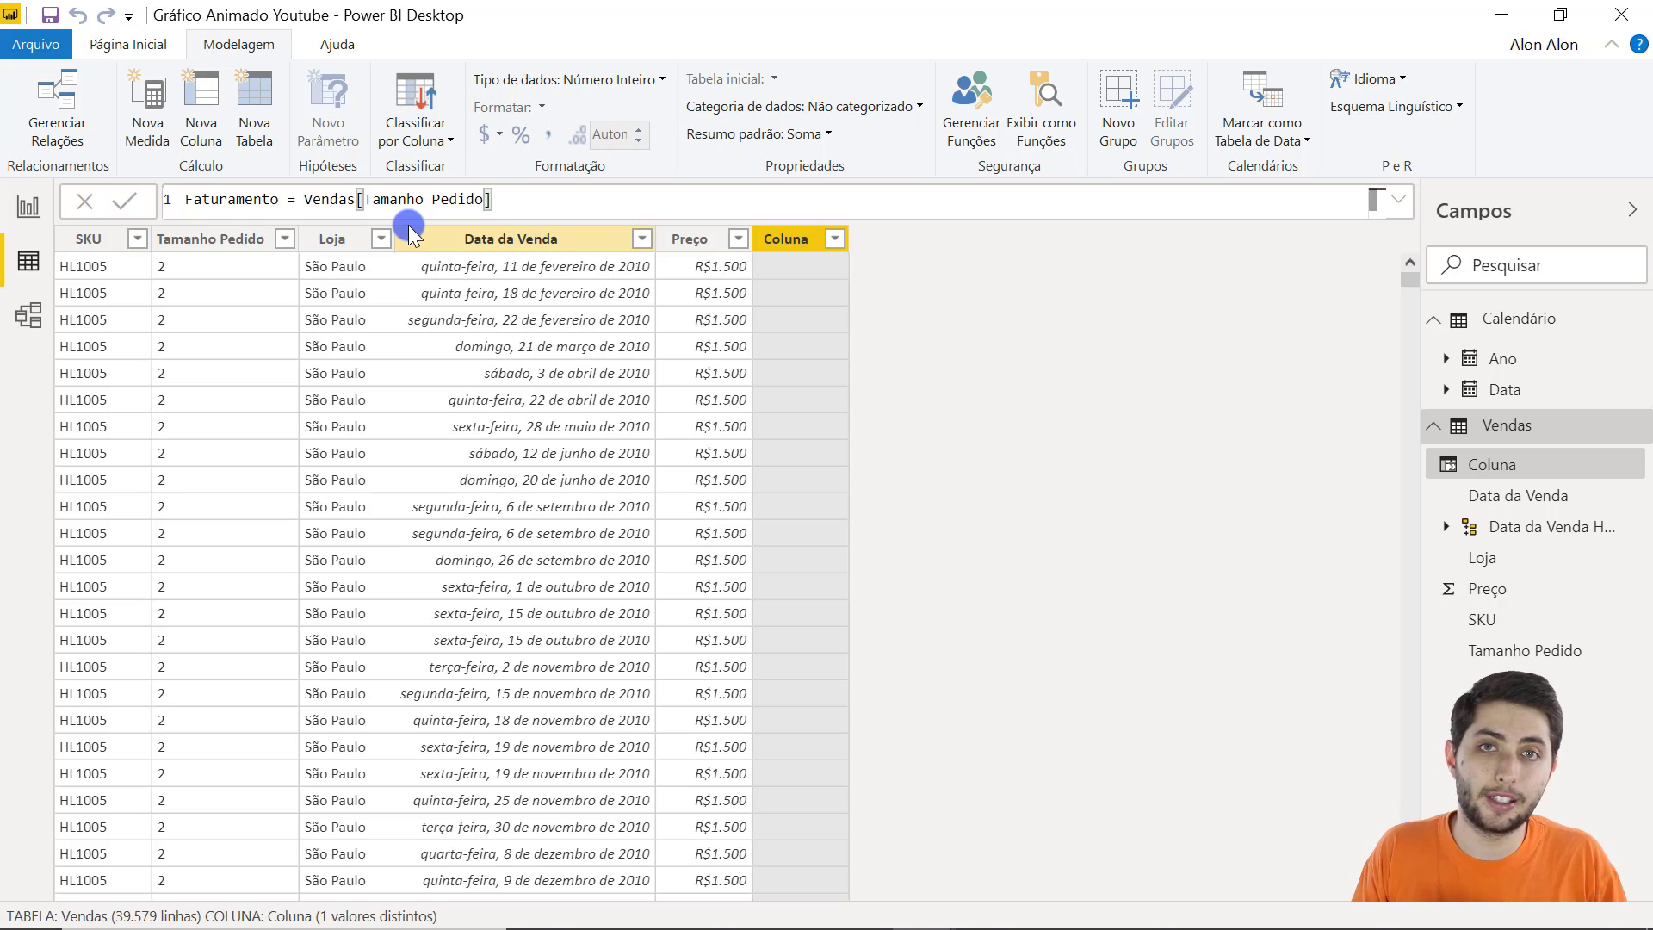
pyautogui.write('*')
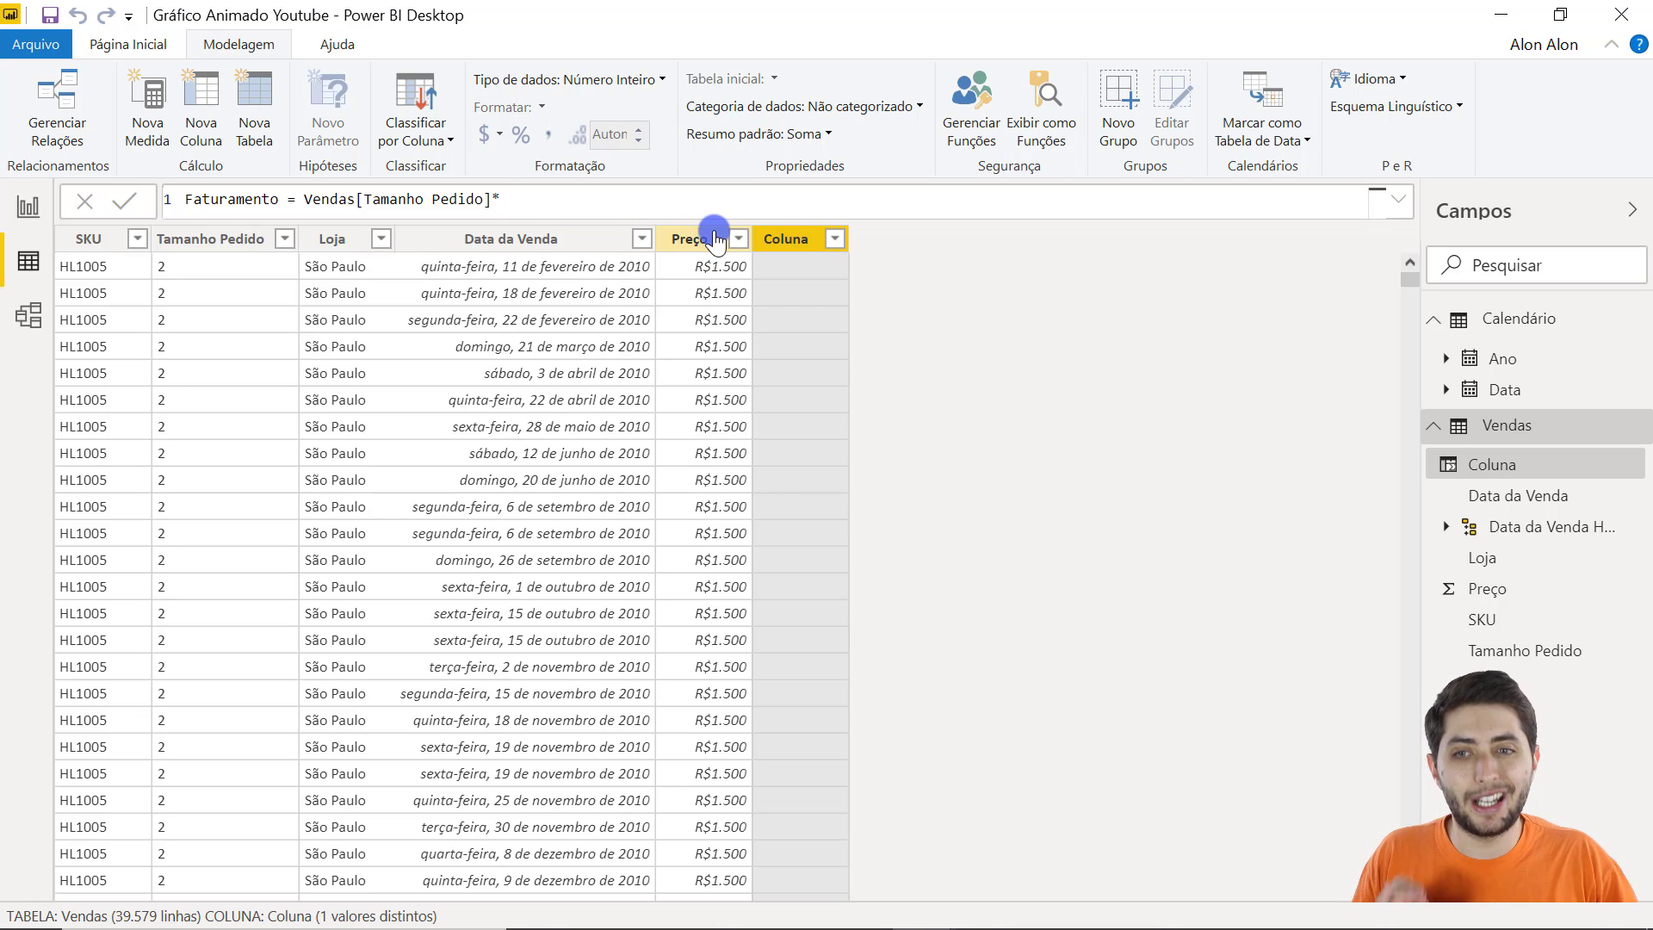
pyautogui.write('pre')
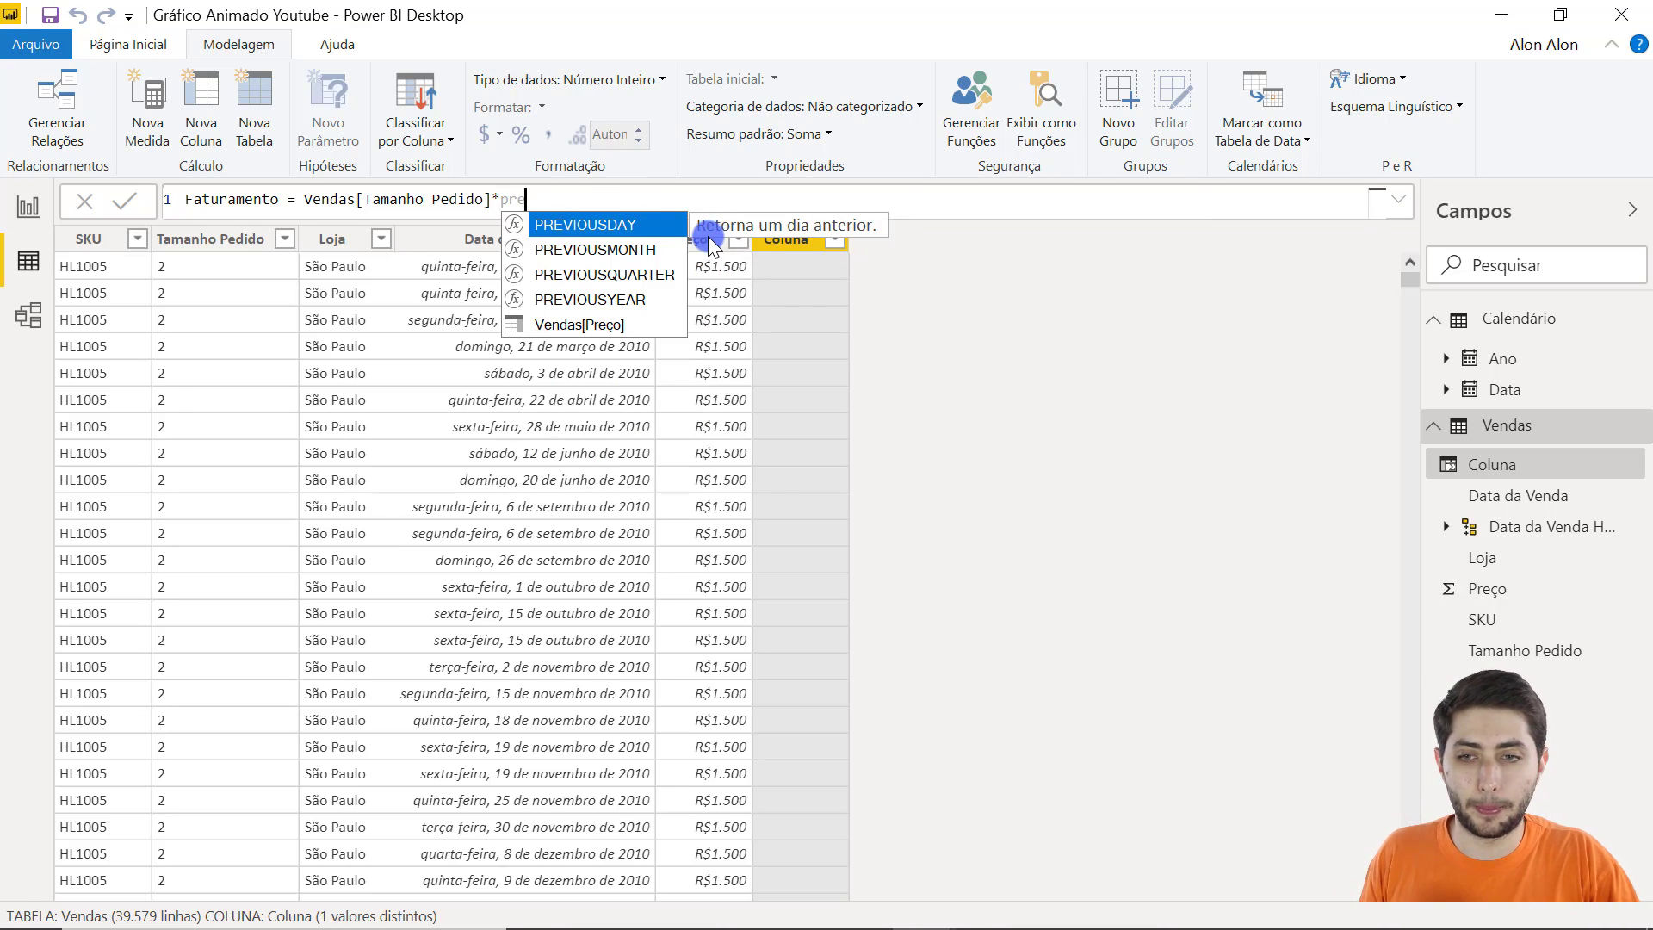
pyautogui.press('Down')
pyautogui.press('Down')
pyautogui.press('Down')
pyautogui.press('Down')
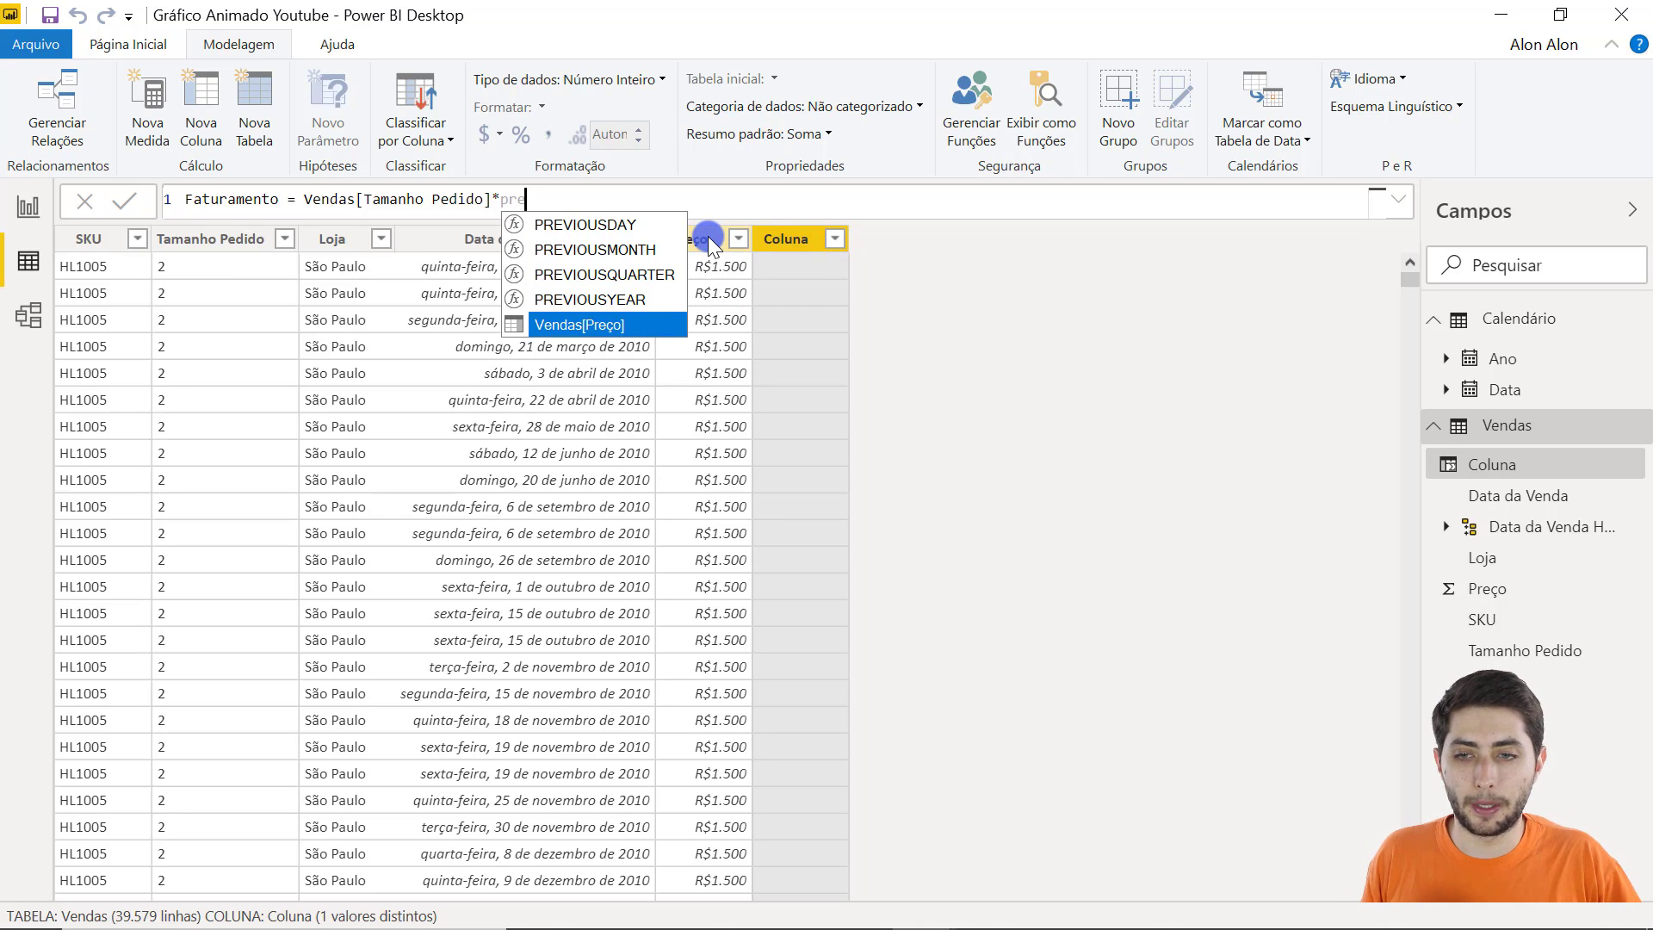
pyautogui.click(617, 334)
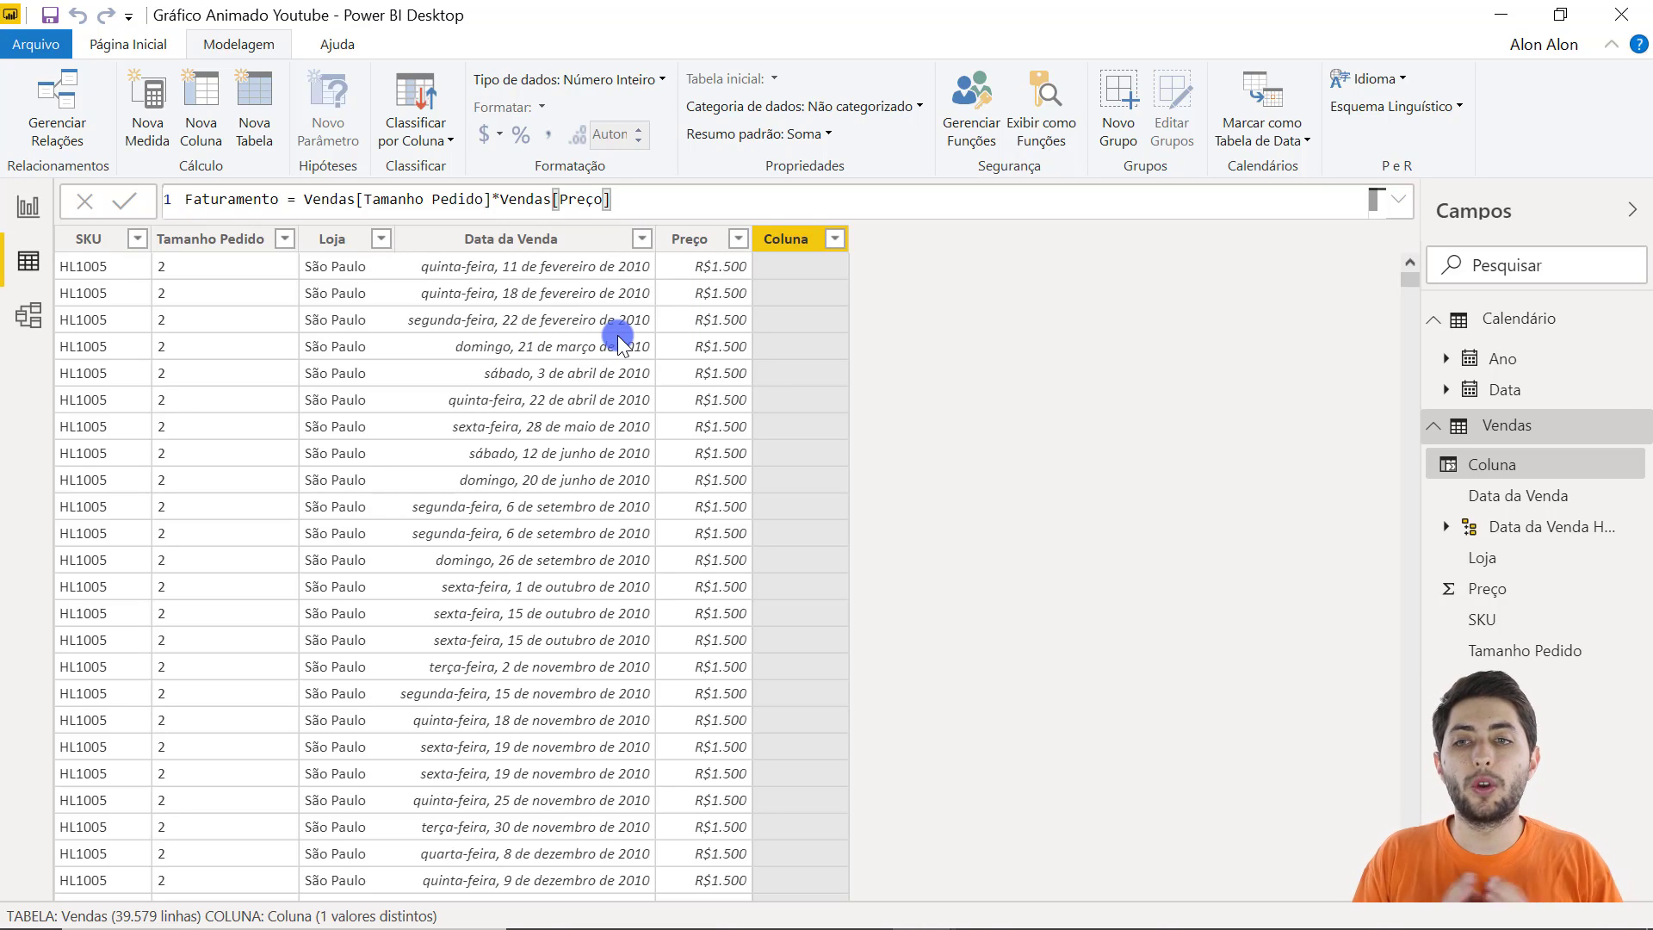
pyautogui.press('Return')
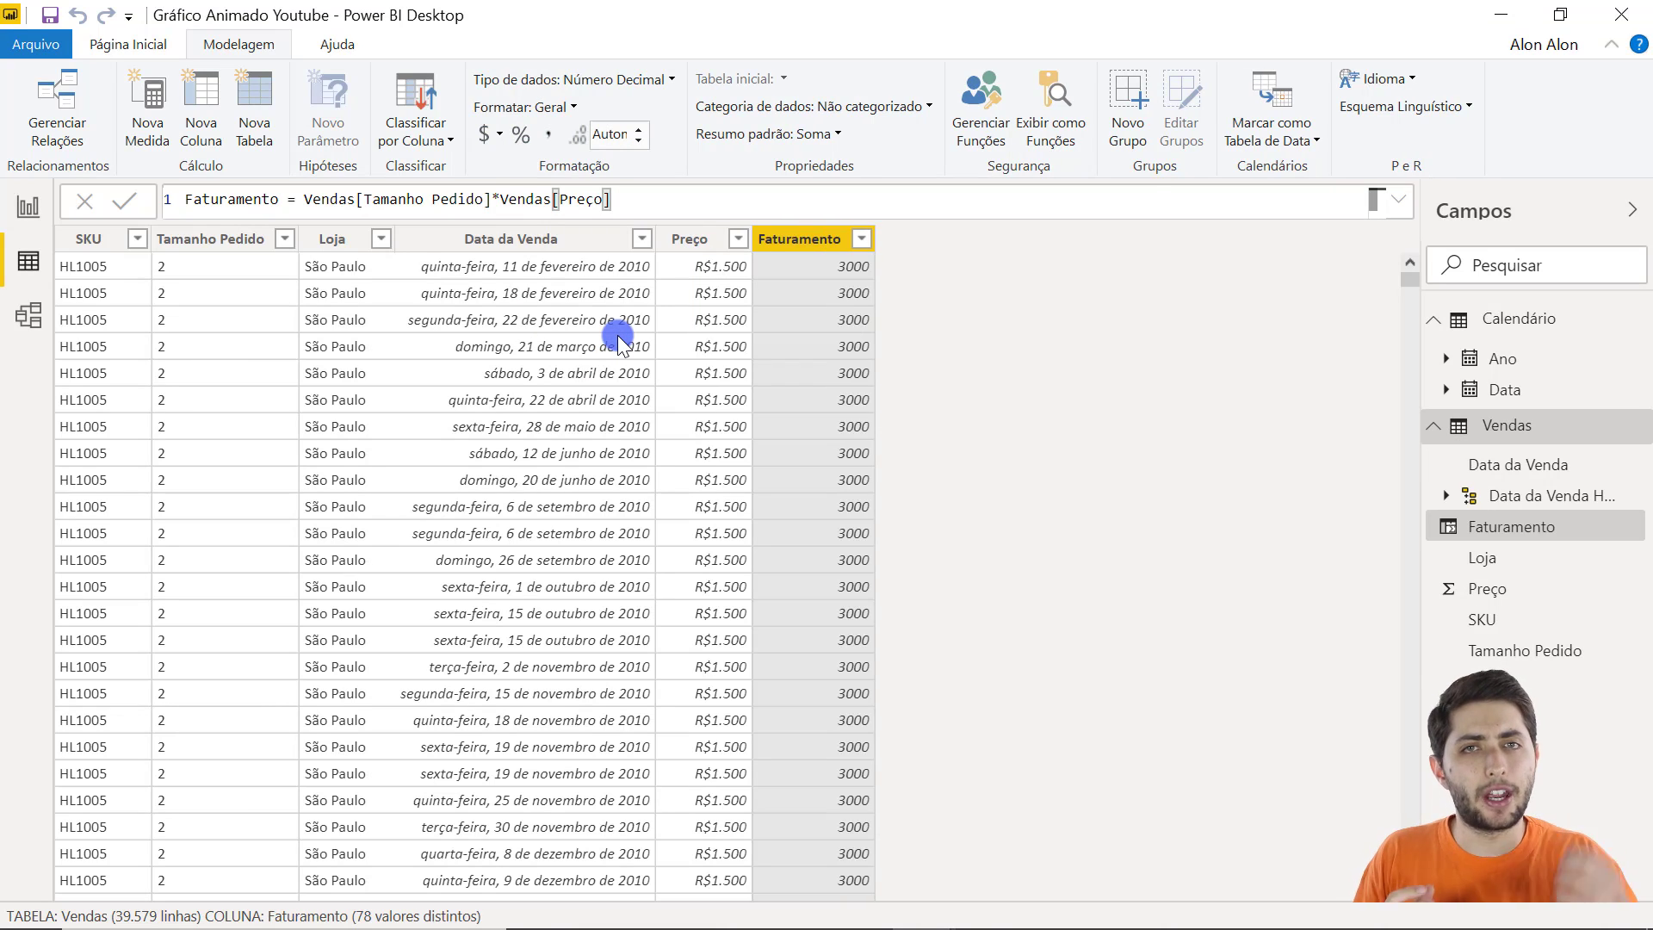
# - Check Faturamento against Tamanho Pedido and Preço in the first row and in a row much further down the Vendas table
pyautogui.click(835, 263)
pyautogui.click(247, 266)
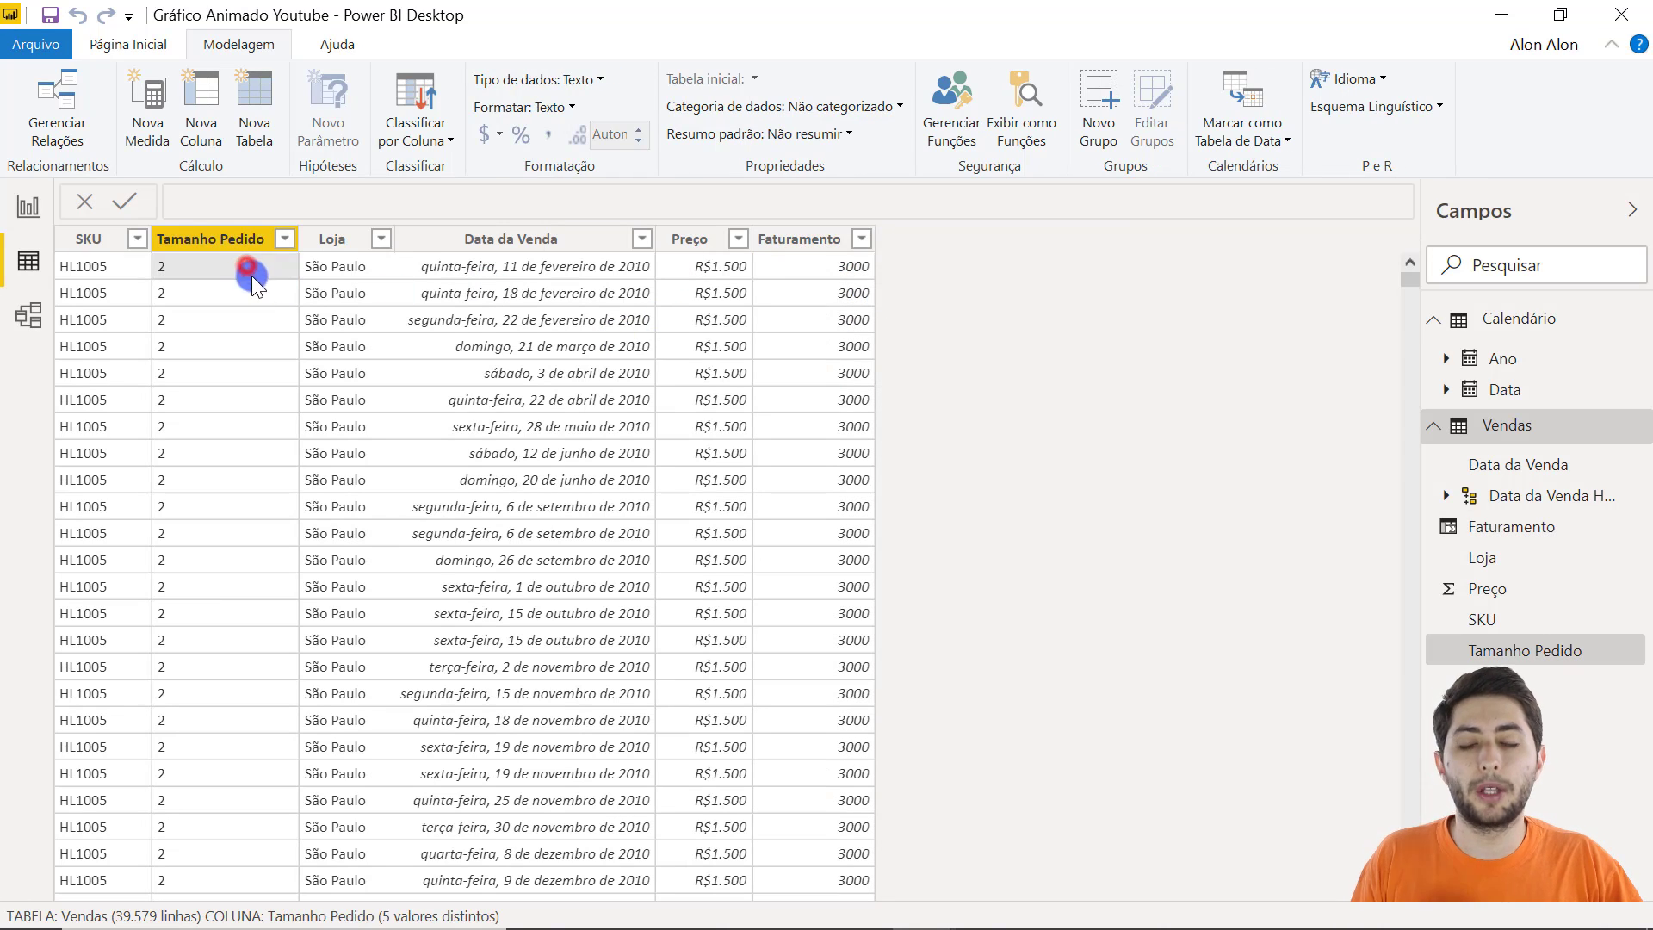
pyautogui.click(715, 265)
pyautogui.click(810, 258)
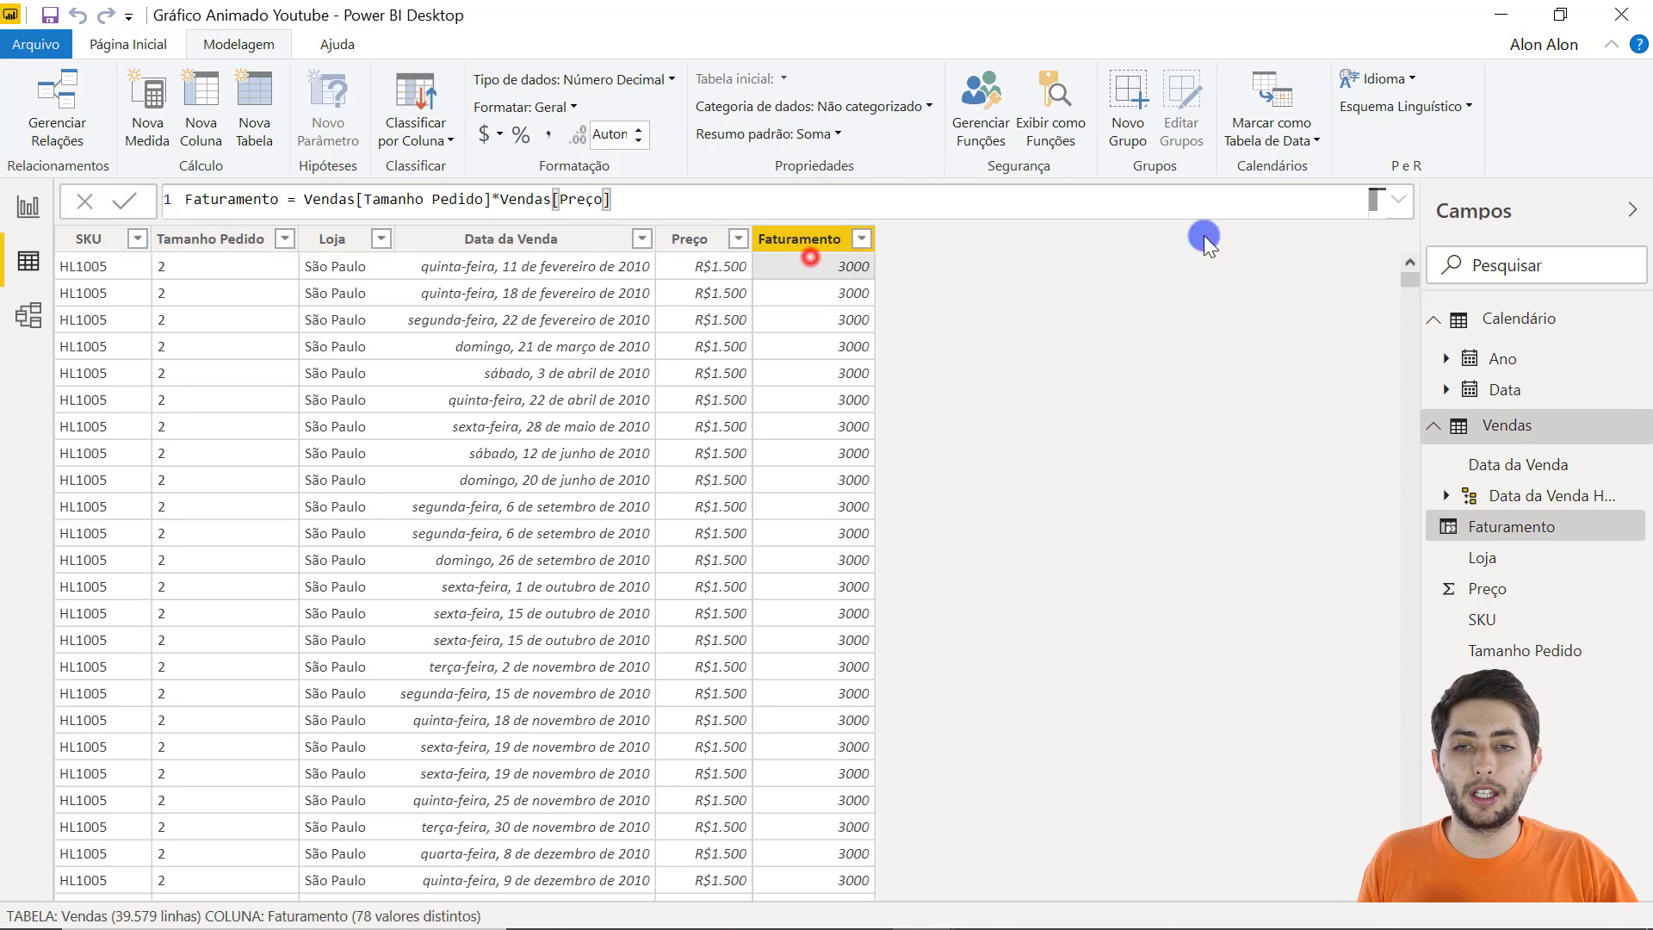
pyautogui.moveTo(1407, 291); pyautogui.dragTo(1233, 493)
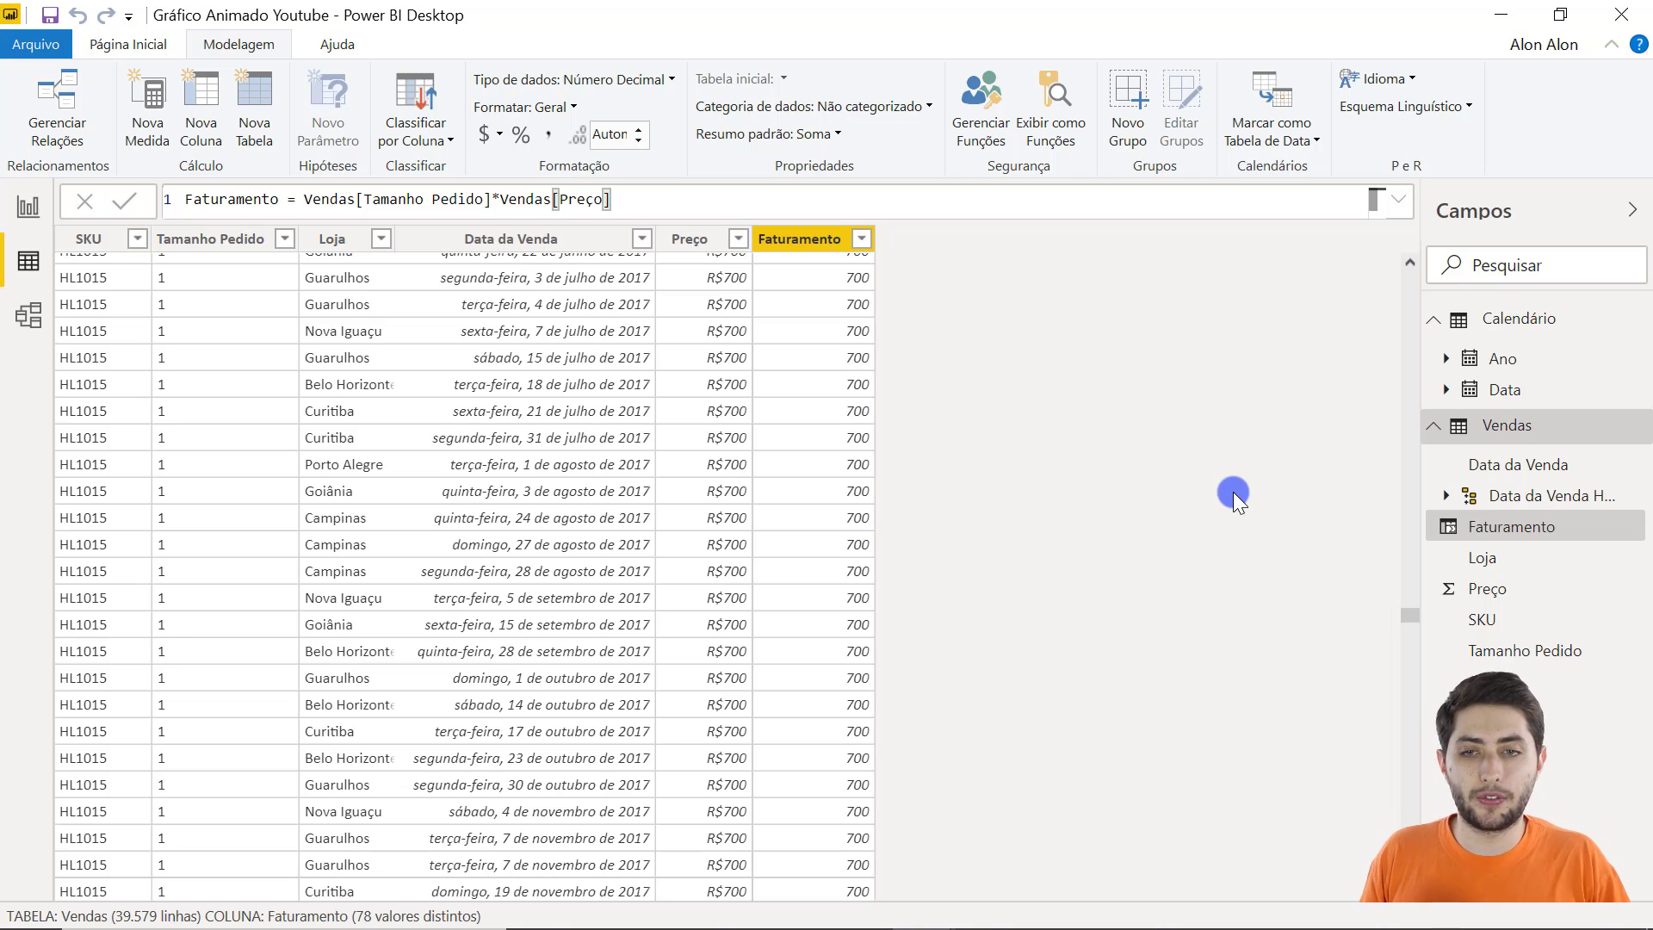
pyautogui.click(190, 462)
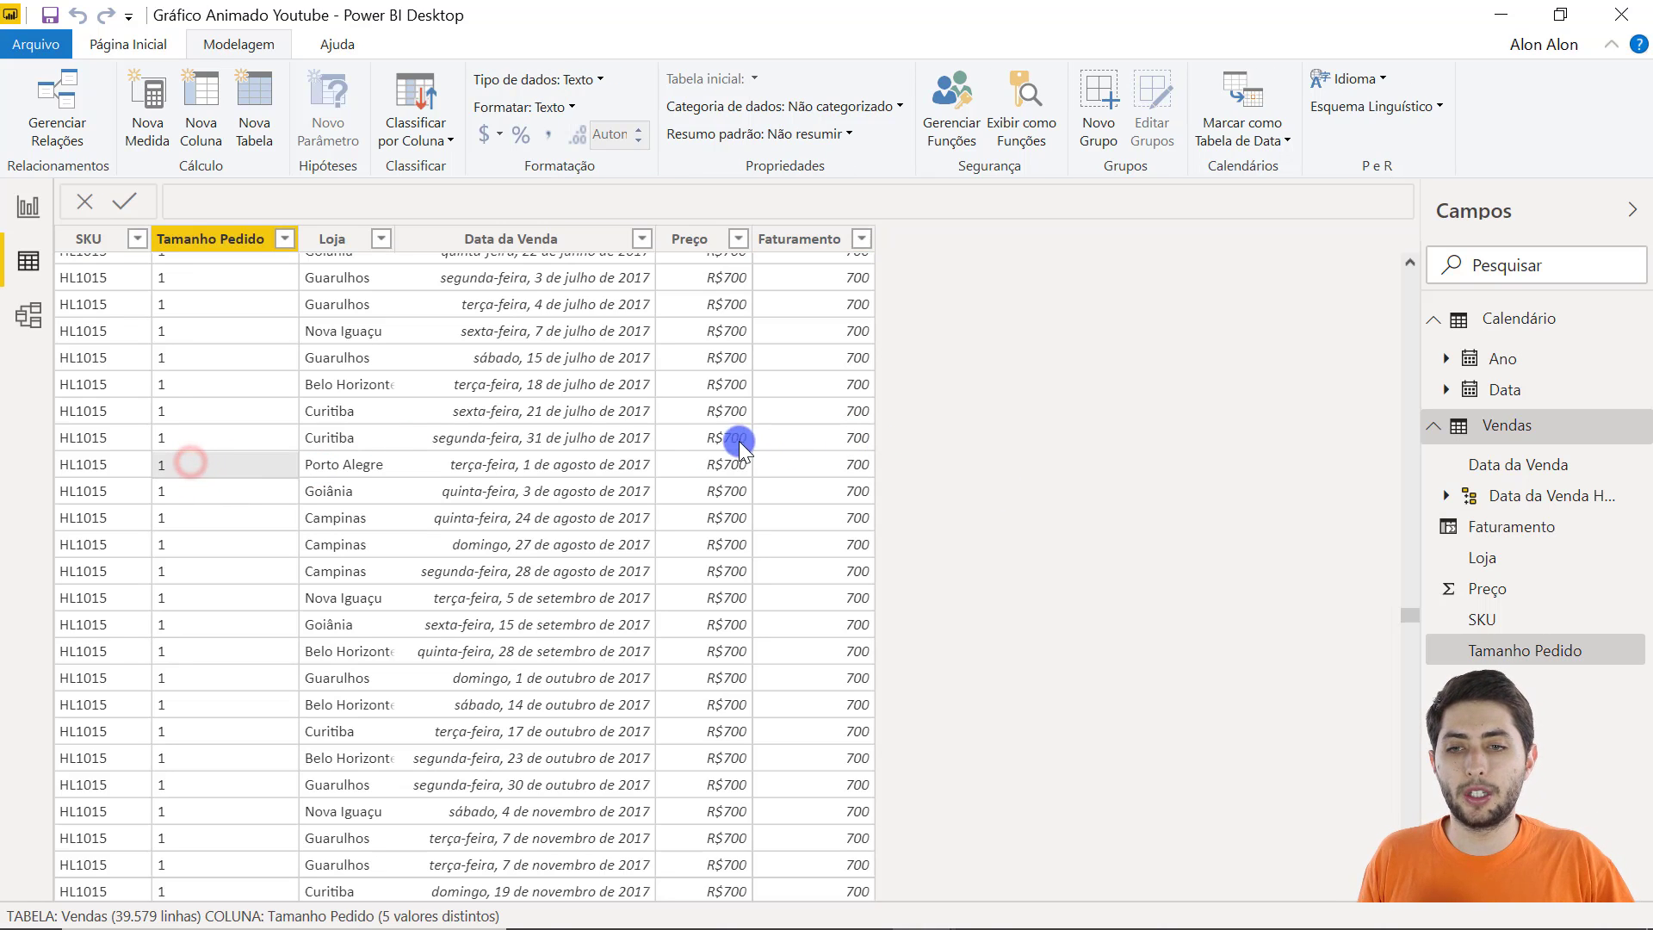
pyautogui.click(695, 460)
pyautogui.click(850, 462)
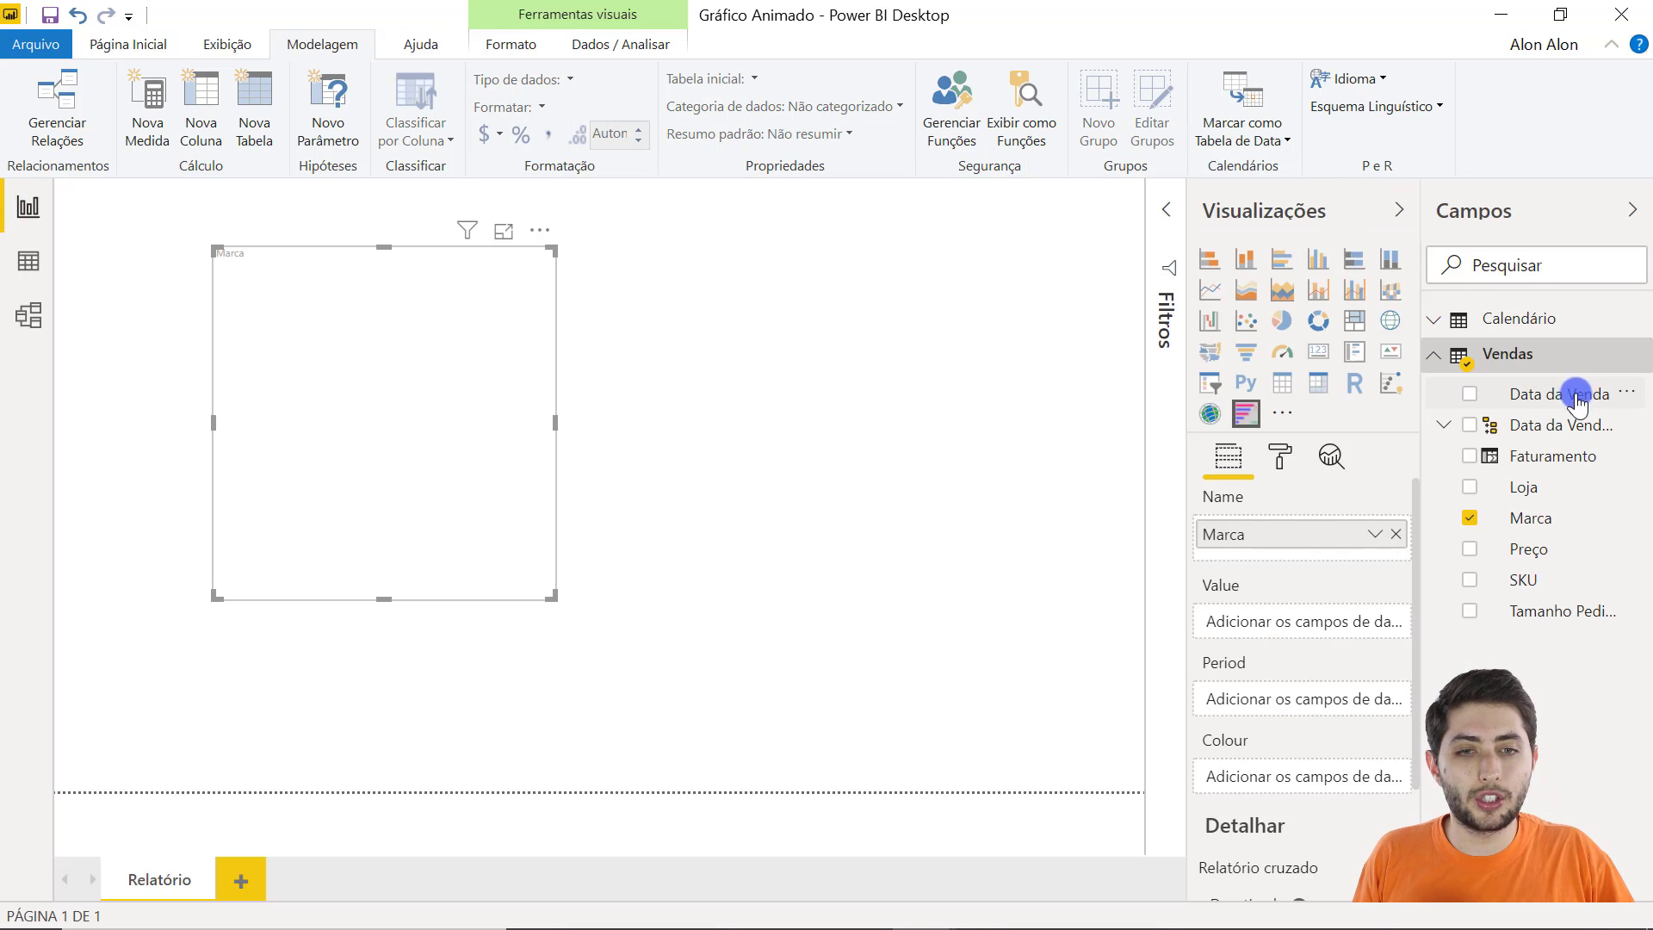
# - In the report view, assign Faturamento to the animated chart's Value and Ano from Calendário to its Period
pyautogui.click(1513, 371)
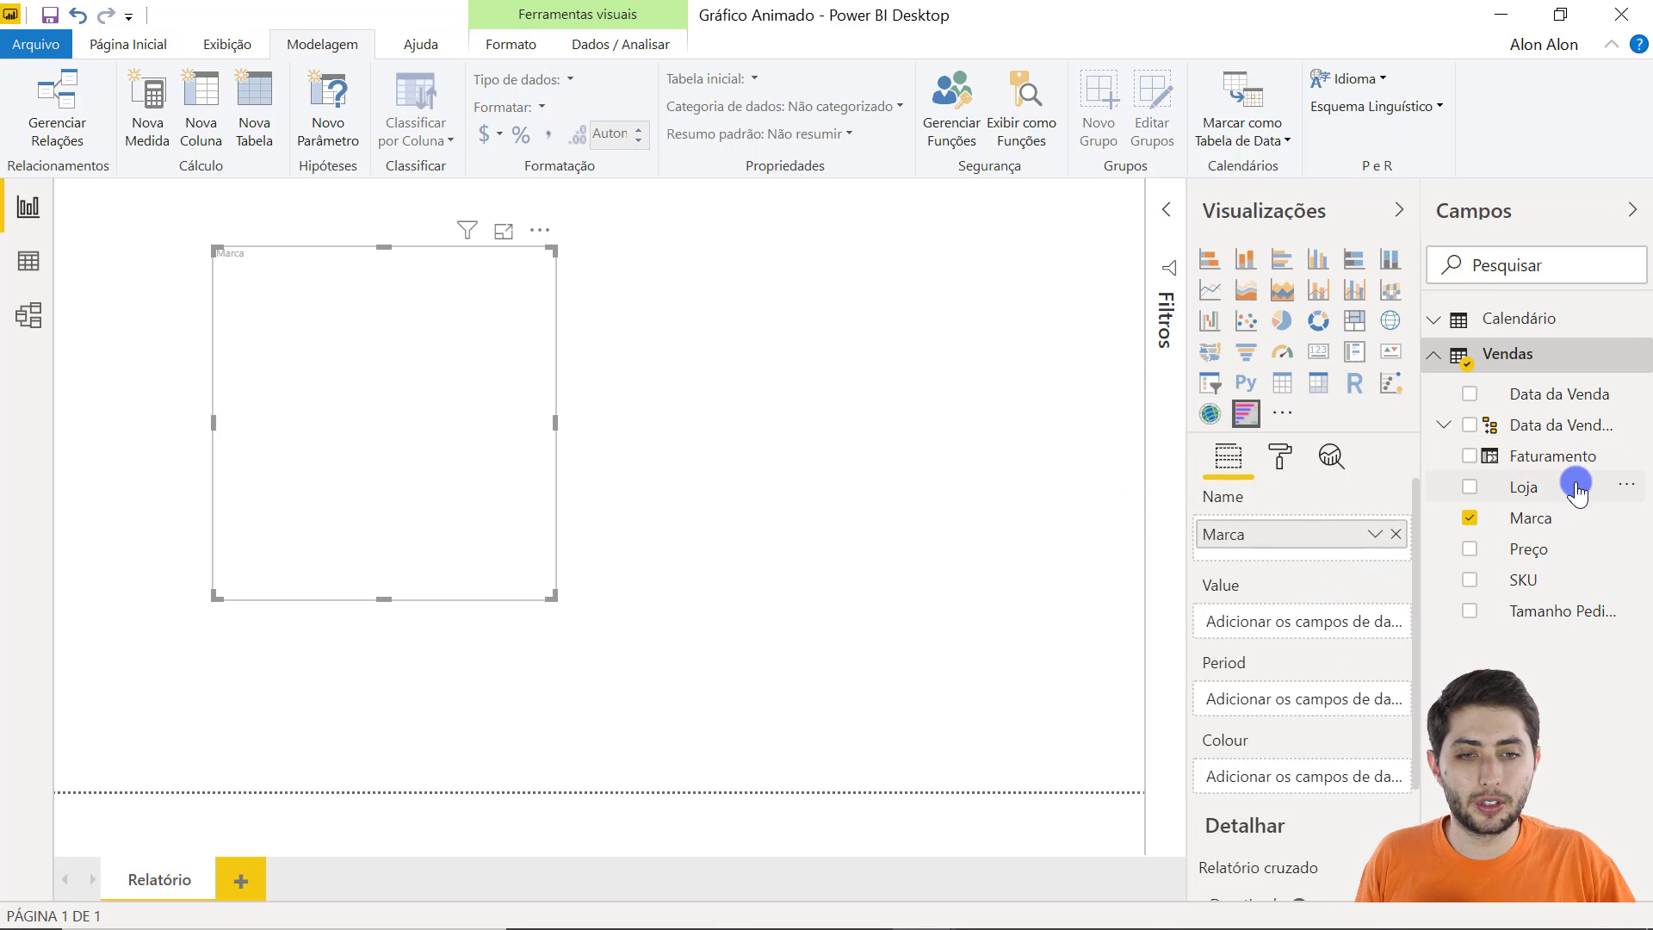
pyautogui.moveTo(1563, 459); pyautogui.dragTo(1326, 636)
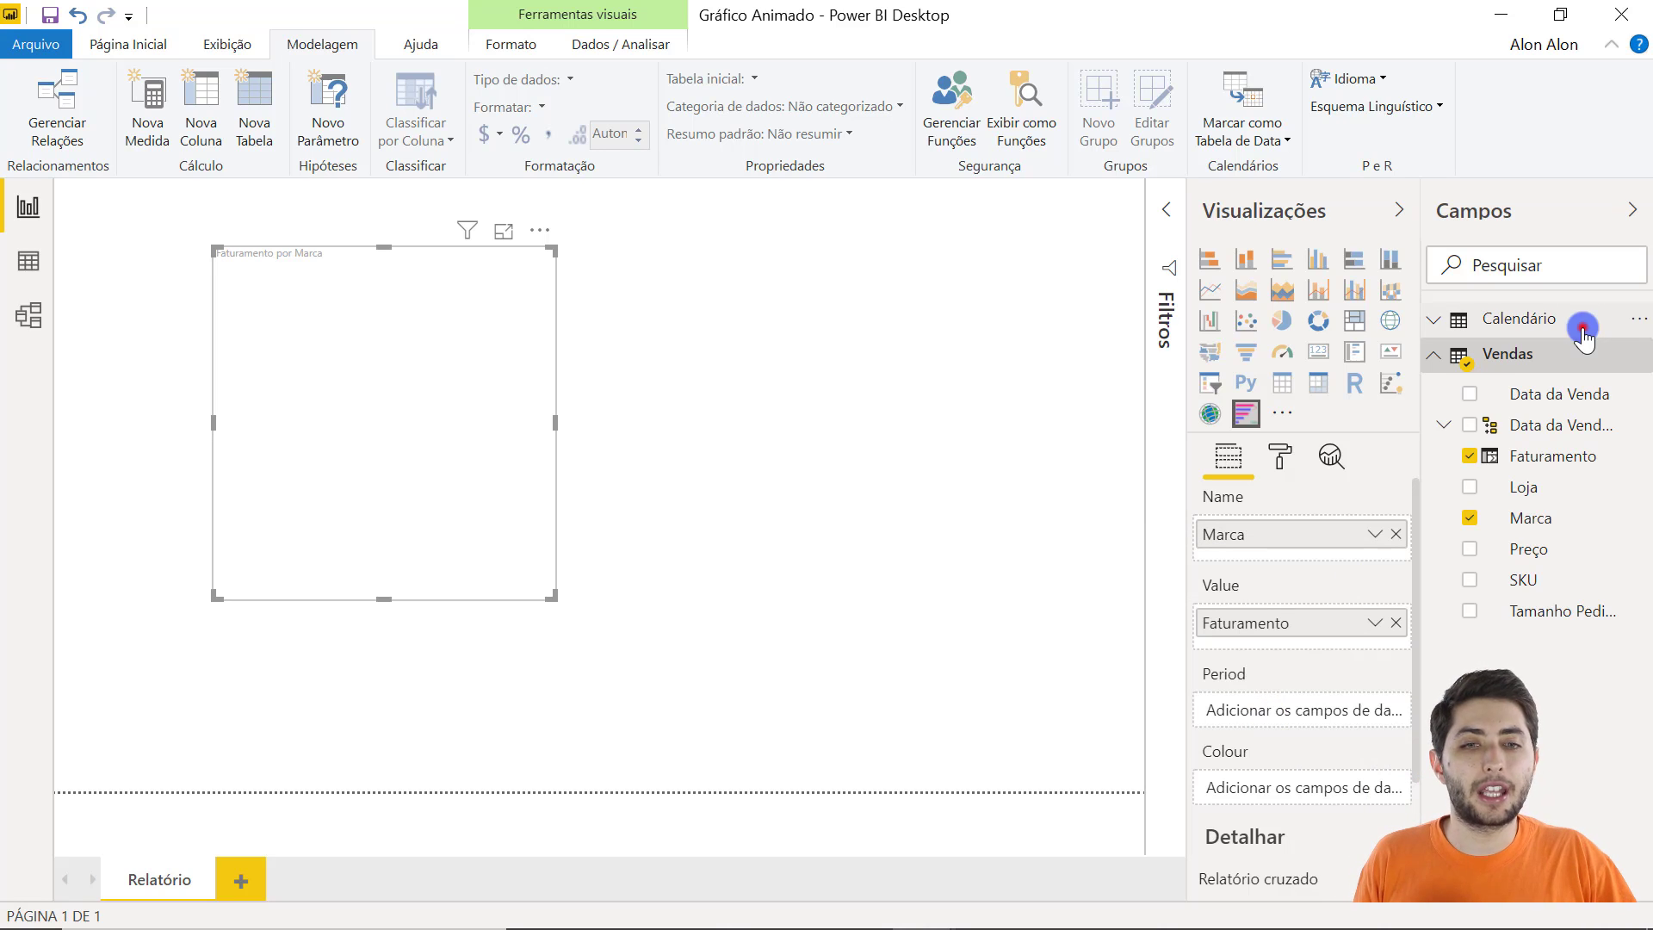
pyautogui.click(1550, 321)
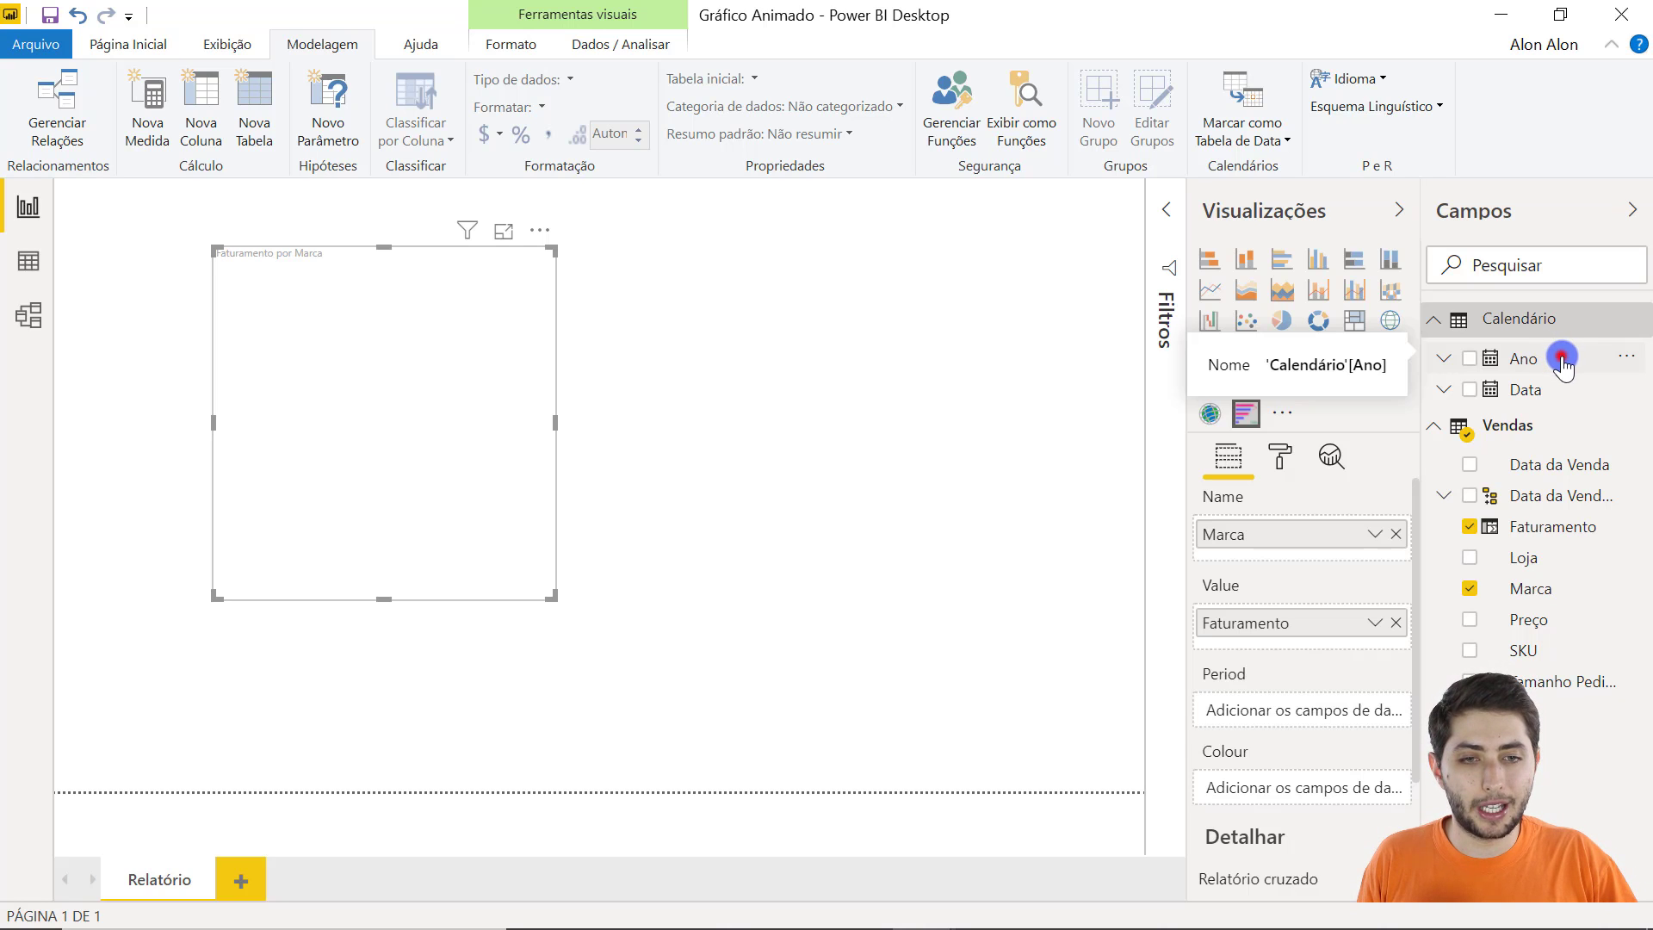
pyautogui.moveTo(1561, 356)
pyautogui.mouseDown()
pyautogui.moveTo(1316, 723)
pyautogui.moveTo(1320, 705)
pyautogui.mouseUp()
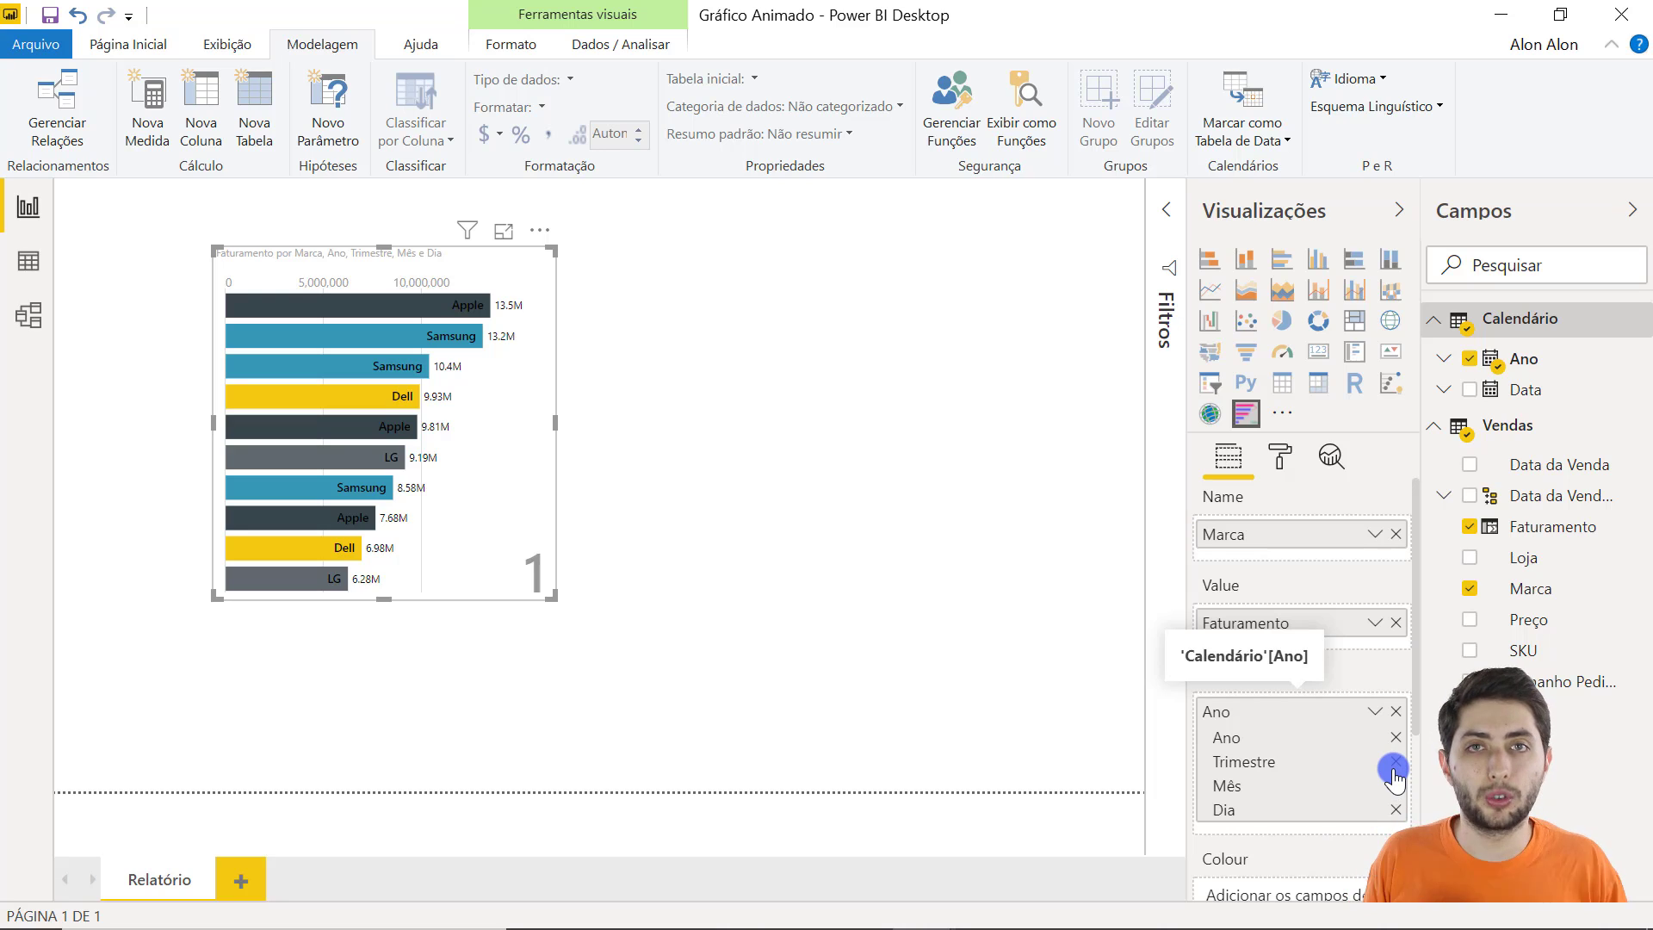
# - Remove the Dia, Mês and Trimestre levels from the chart's Period, keeping only Ano
pyautogui.click(1395, 810)
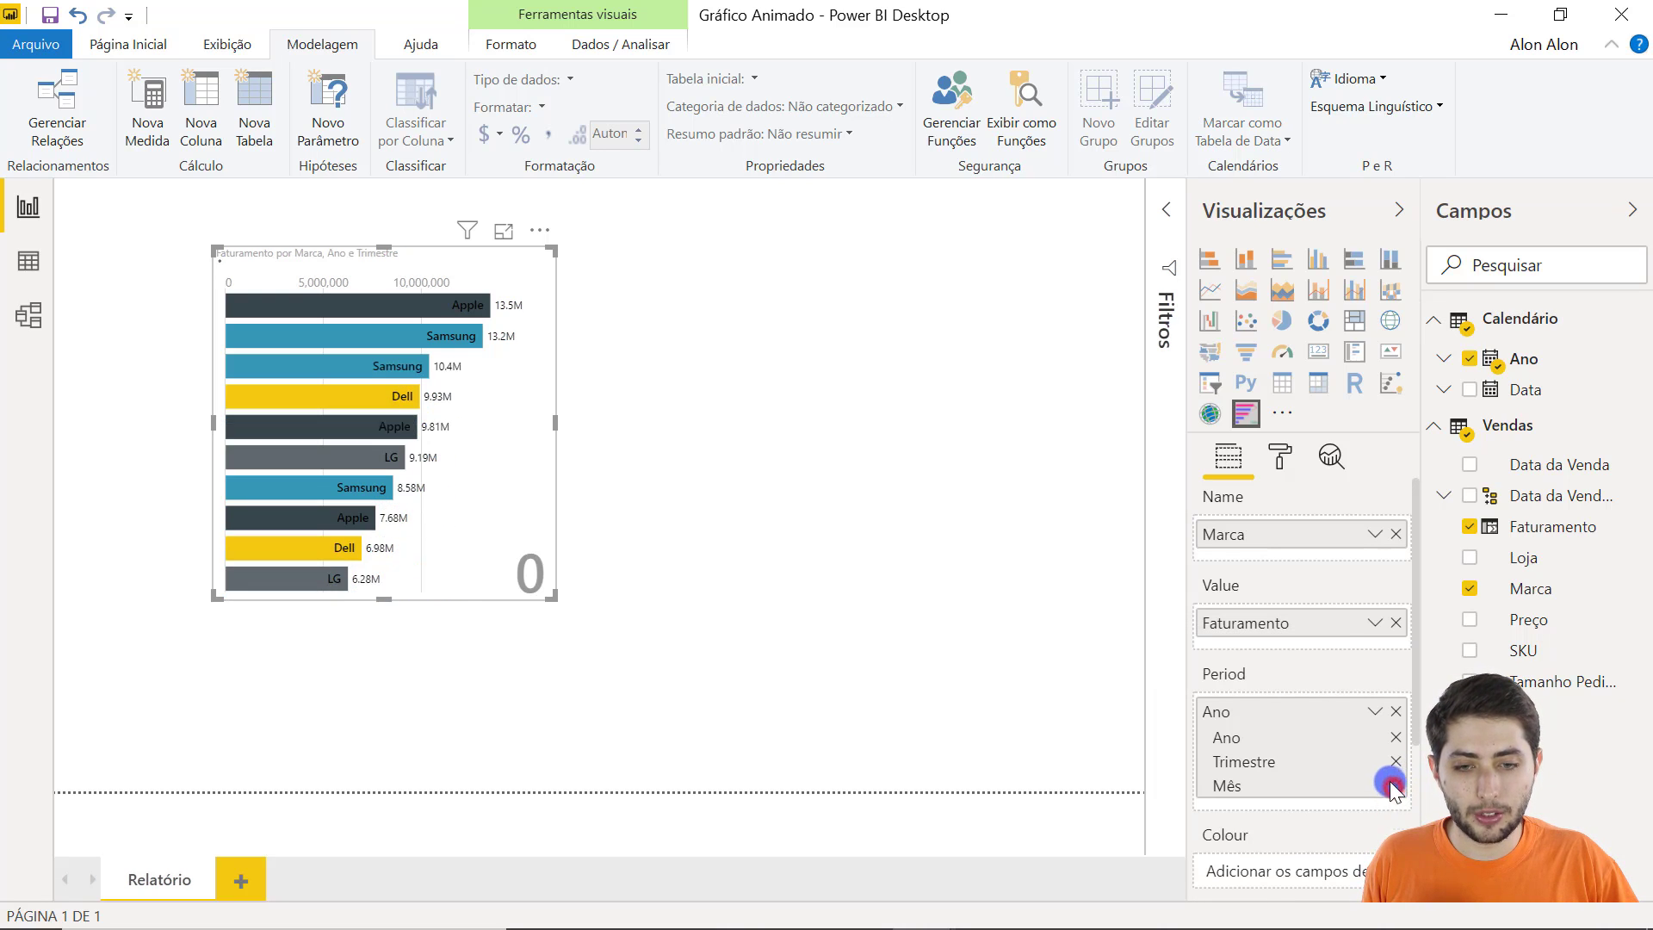
pyautogui.click(1394, 785)
pyautogui.click(1390, 763)
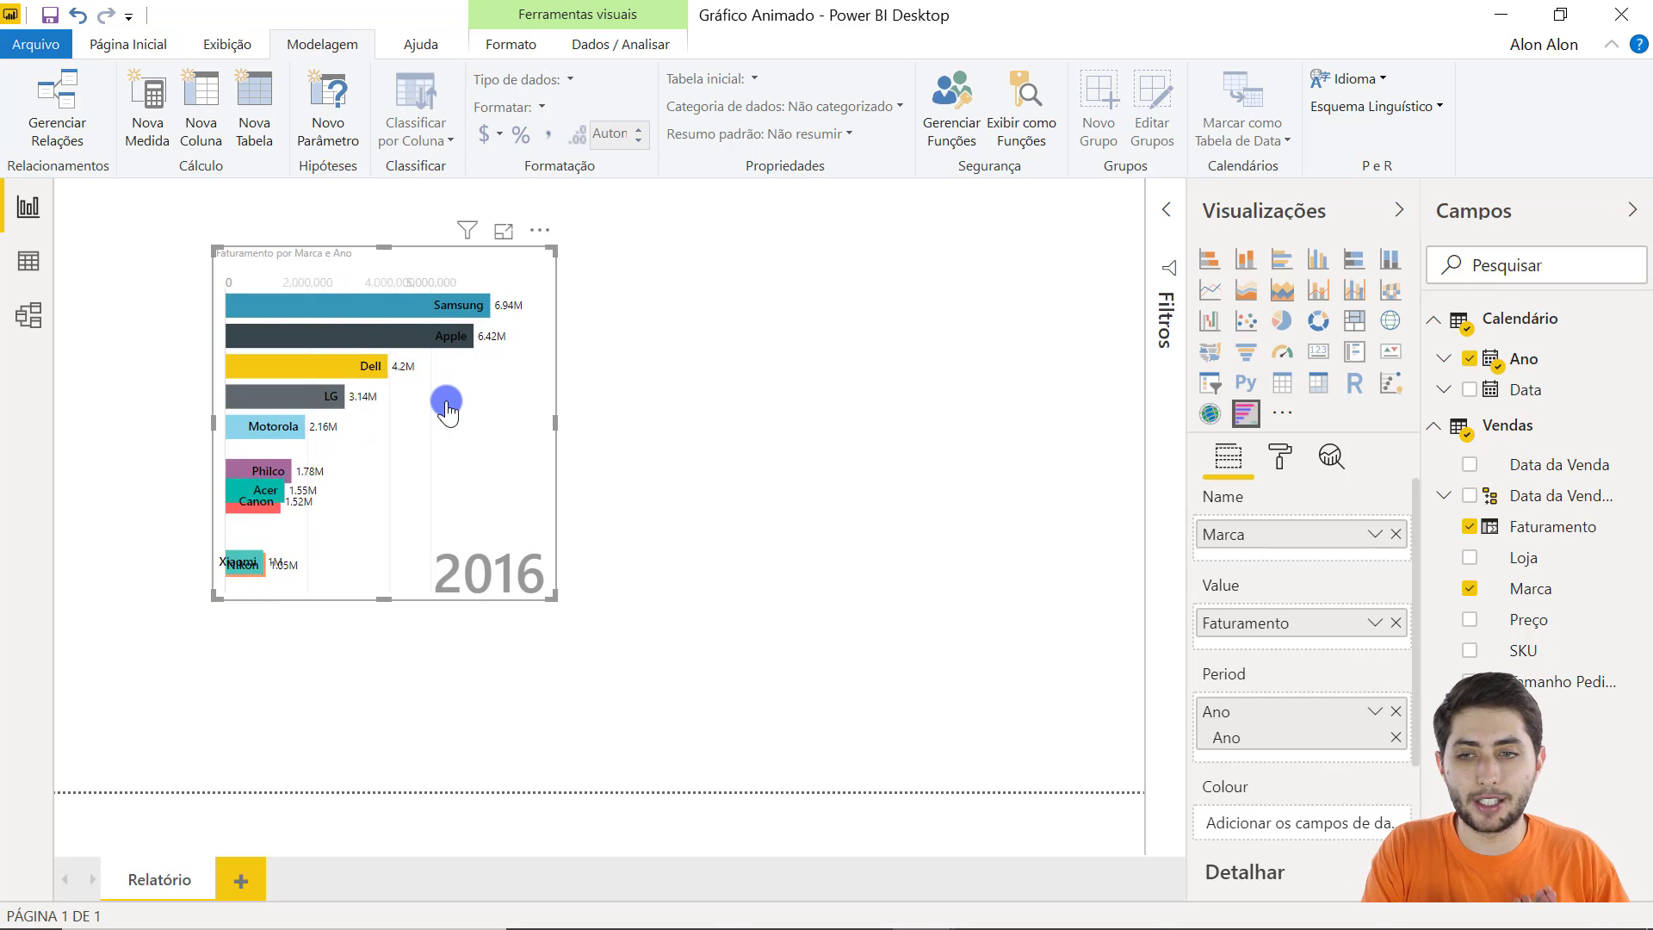
# - View the chart in focus mode and set its animation duration to 1400 in the Wishyoulization Settings
pyautogui.click(502, 230)
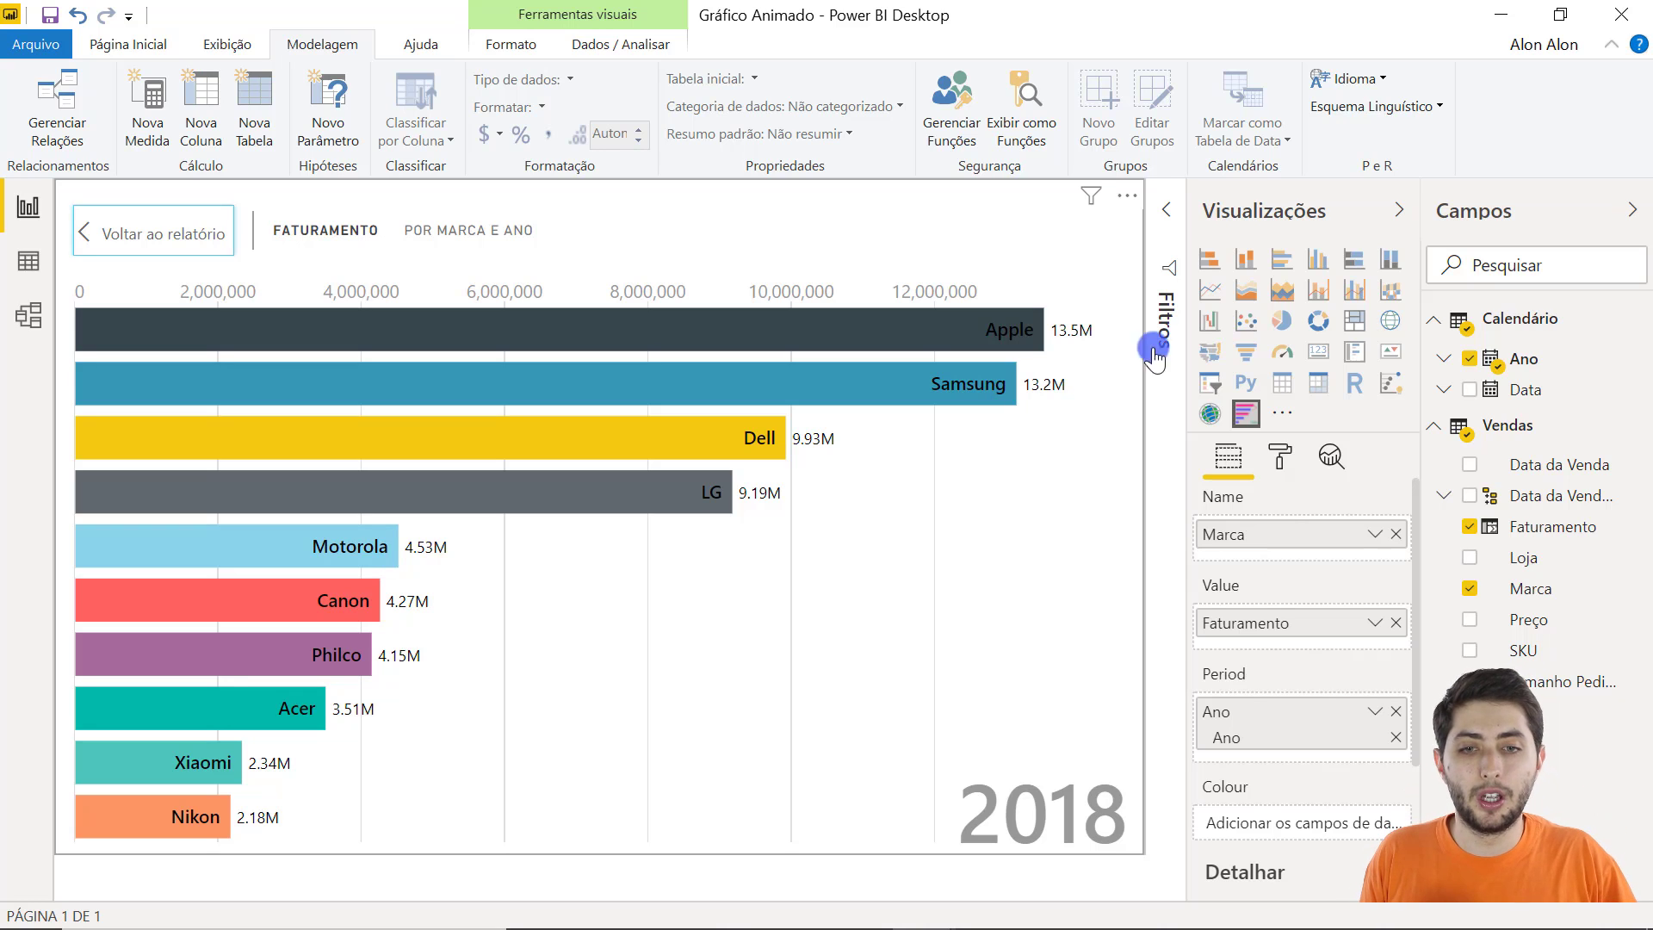
pyautogui.click(1283, 464)
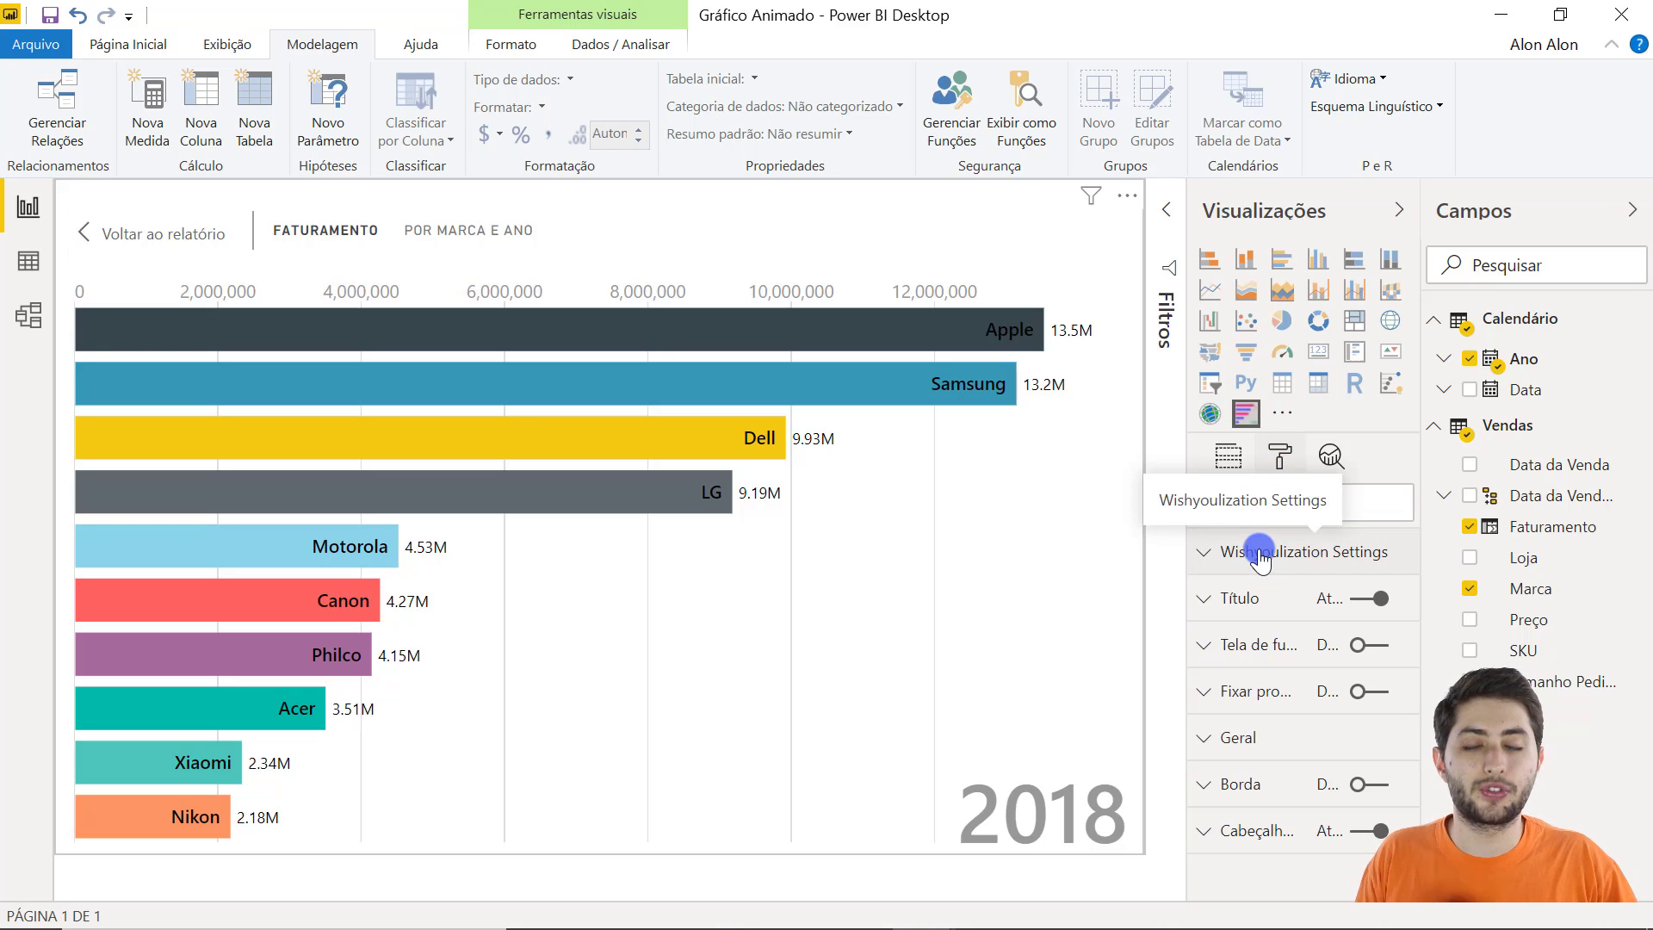
pyautogui.click(1259, 552)
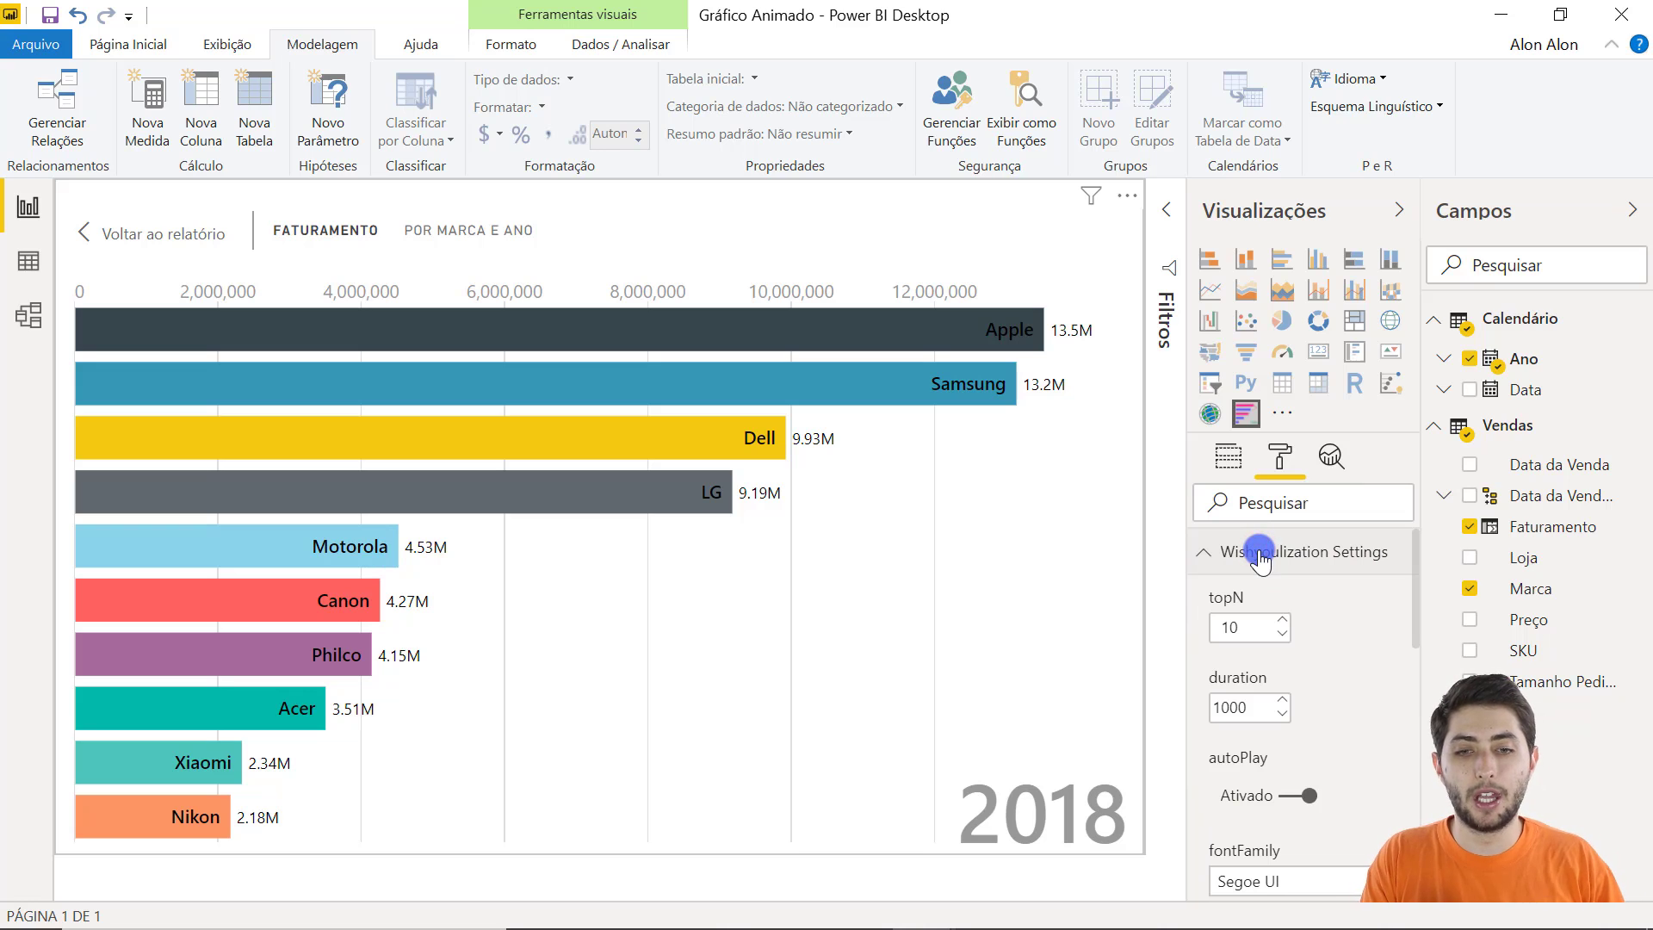
pyautogui.click(1247, 711)
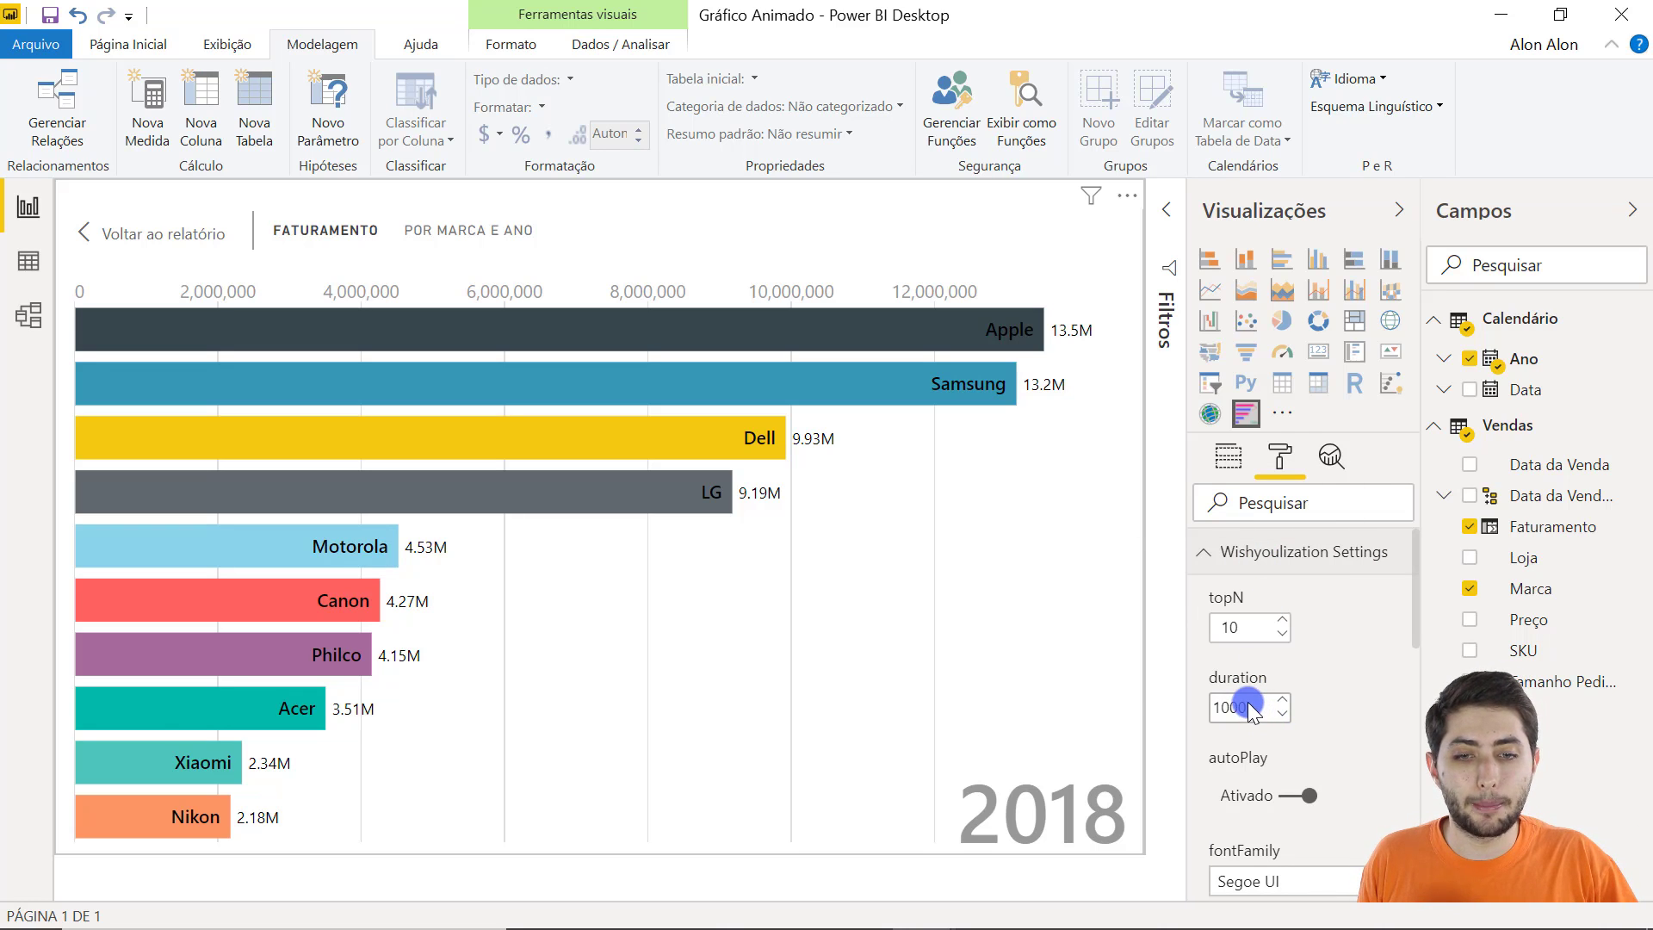
pyautogui.moveTo(1248, 701); pyautogui.dragTo(1169, 690)
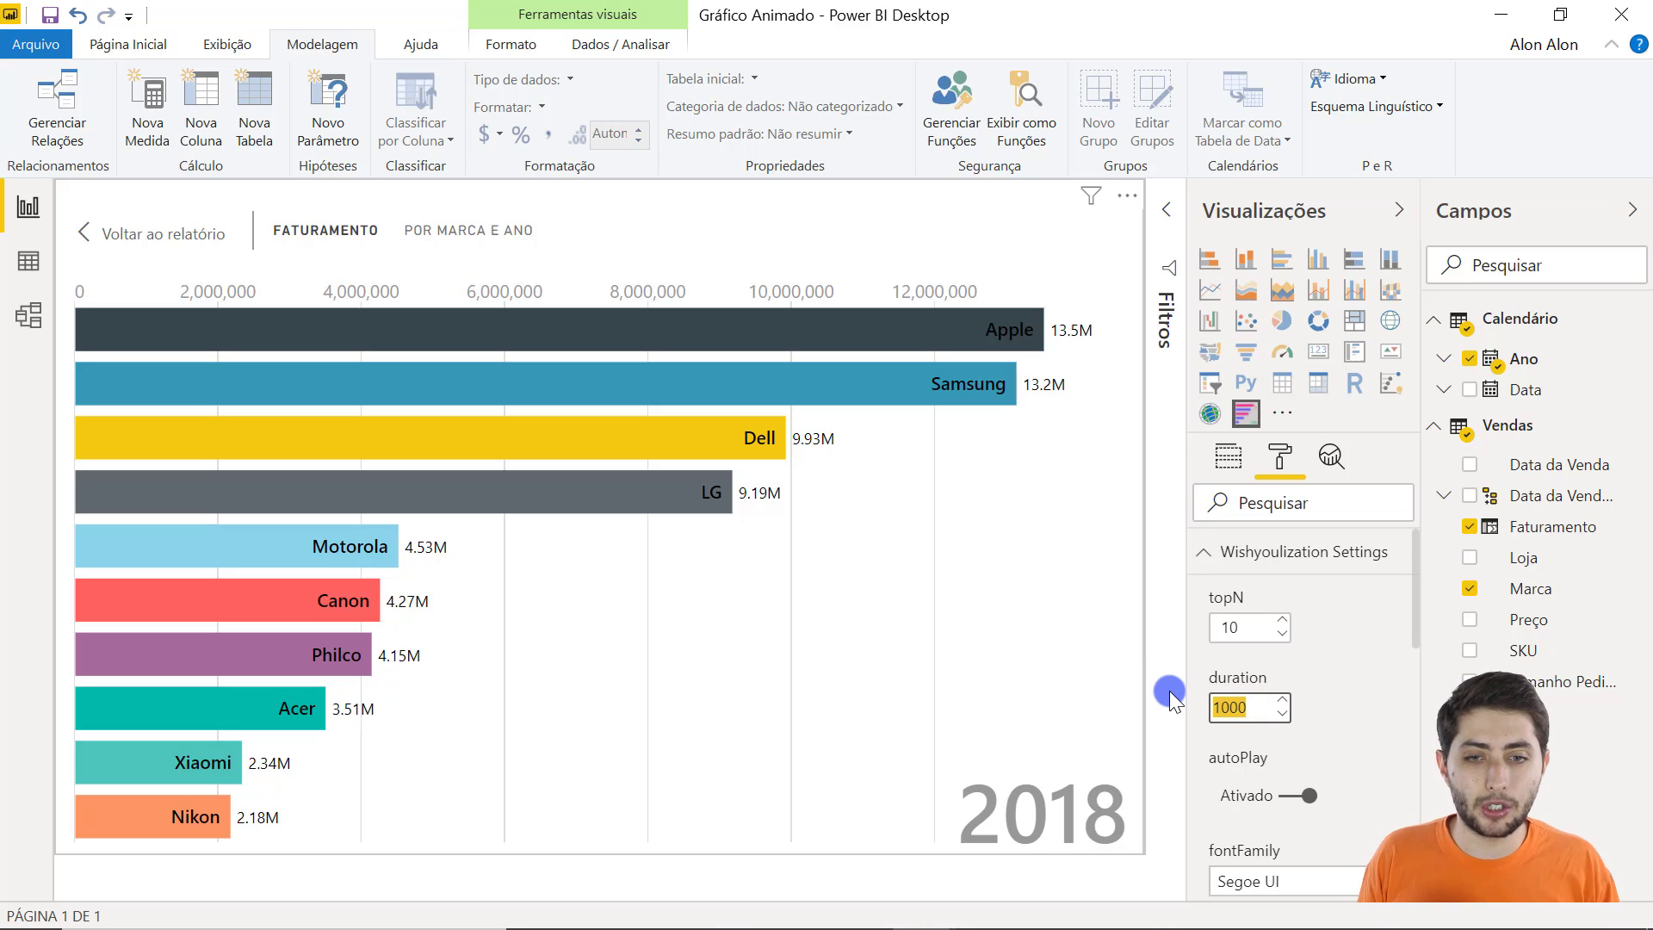
pyautogui.write('1400')
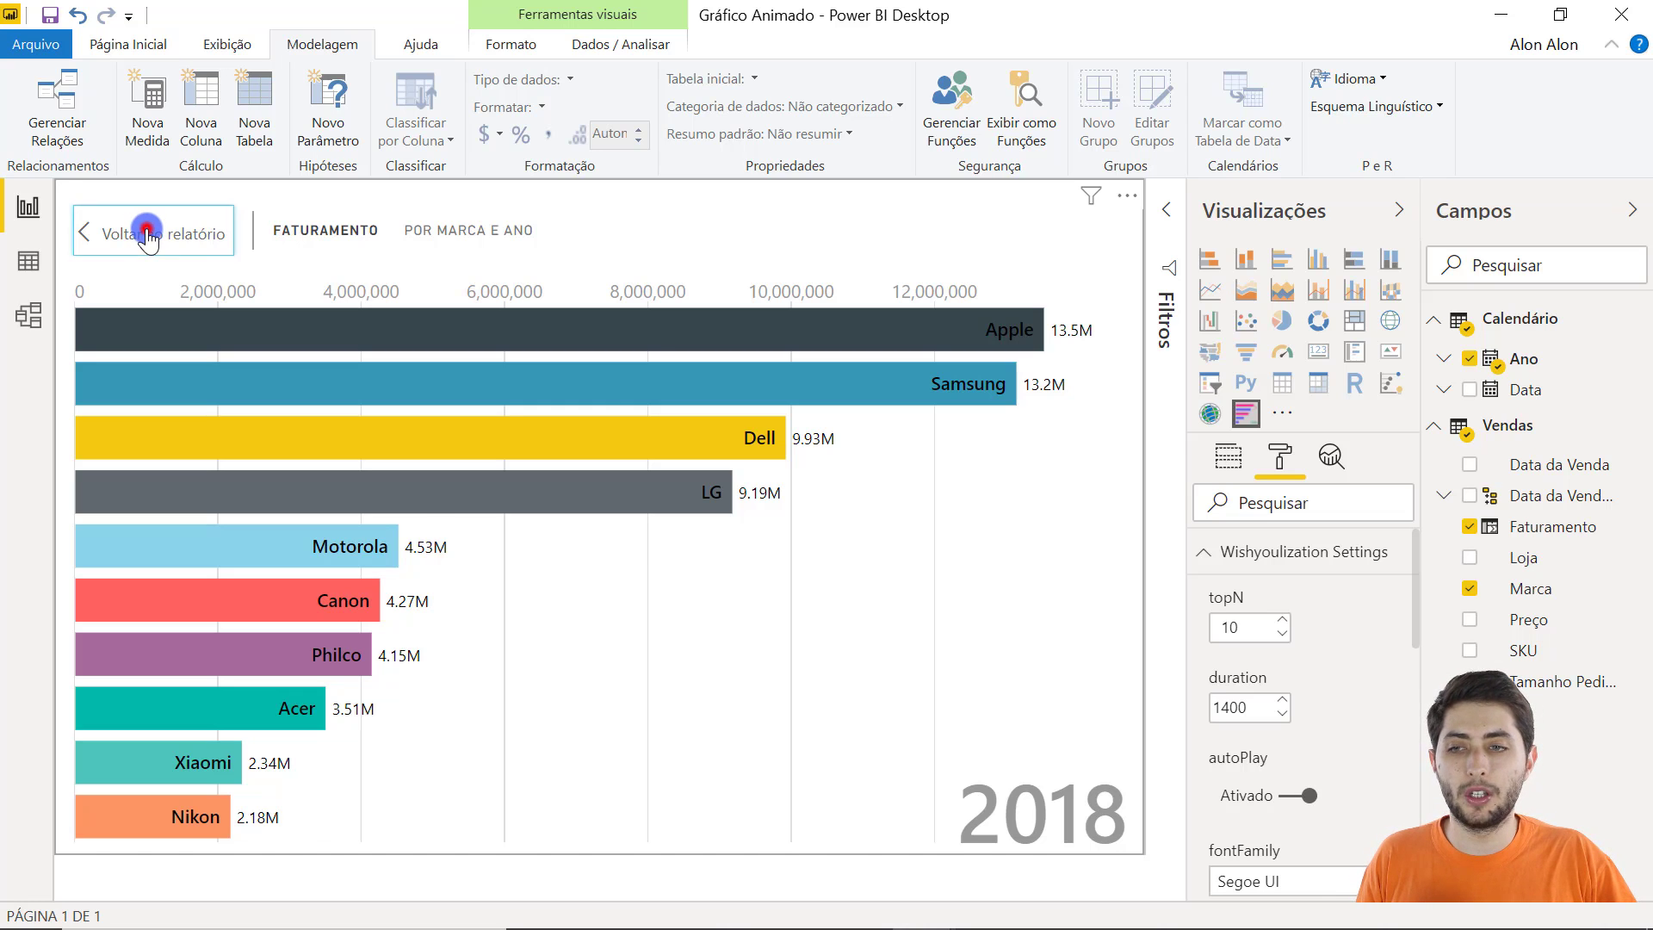
# - Return to the report page, enlarge the animated chart from its lower corner and deselect it
pyautogui.click(148, 238)
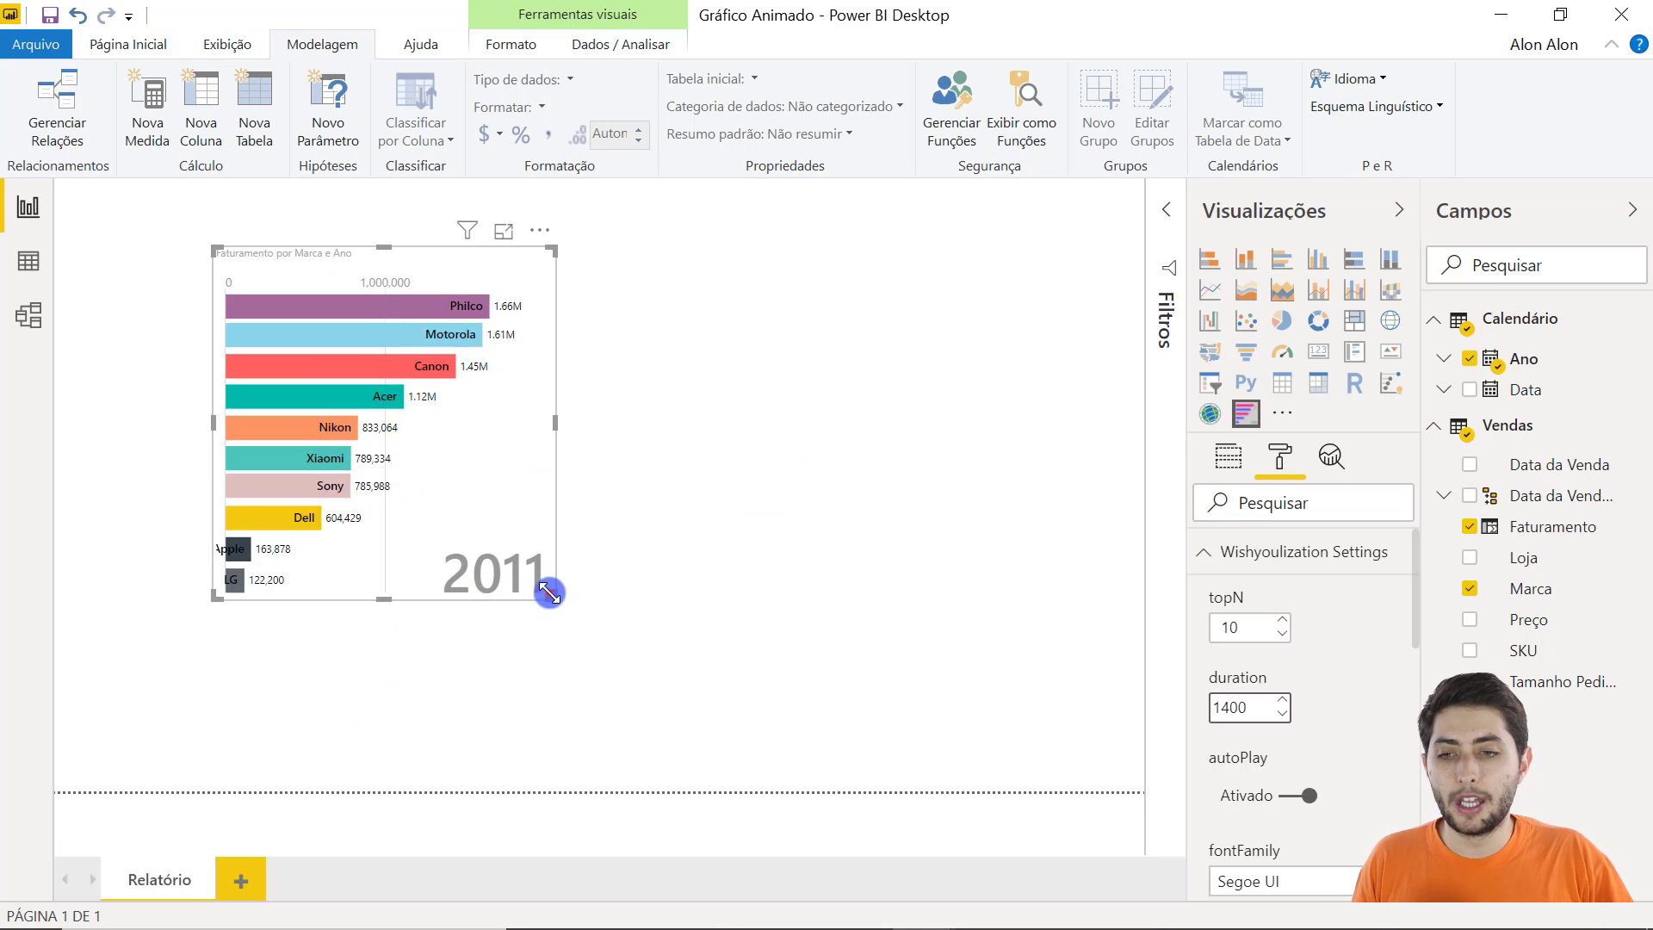
pyautogui.moveTo(551, 593); pyautogui.dragTo(613, 692)
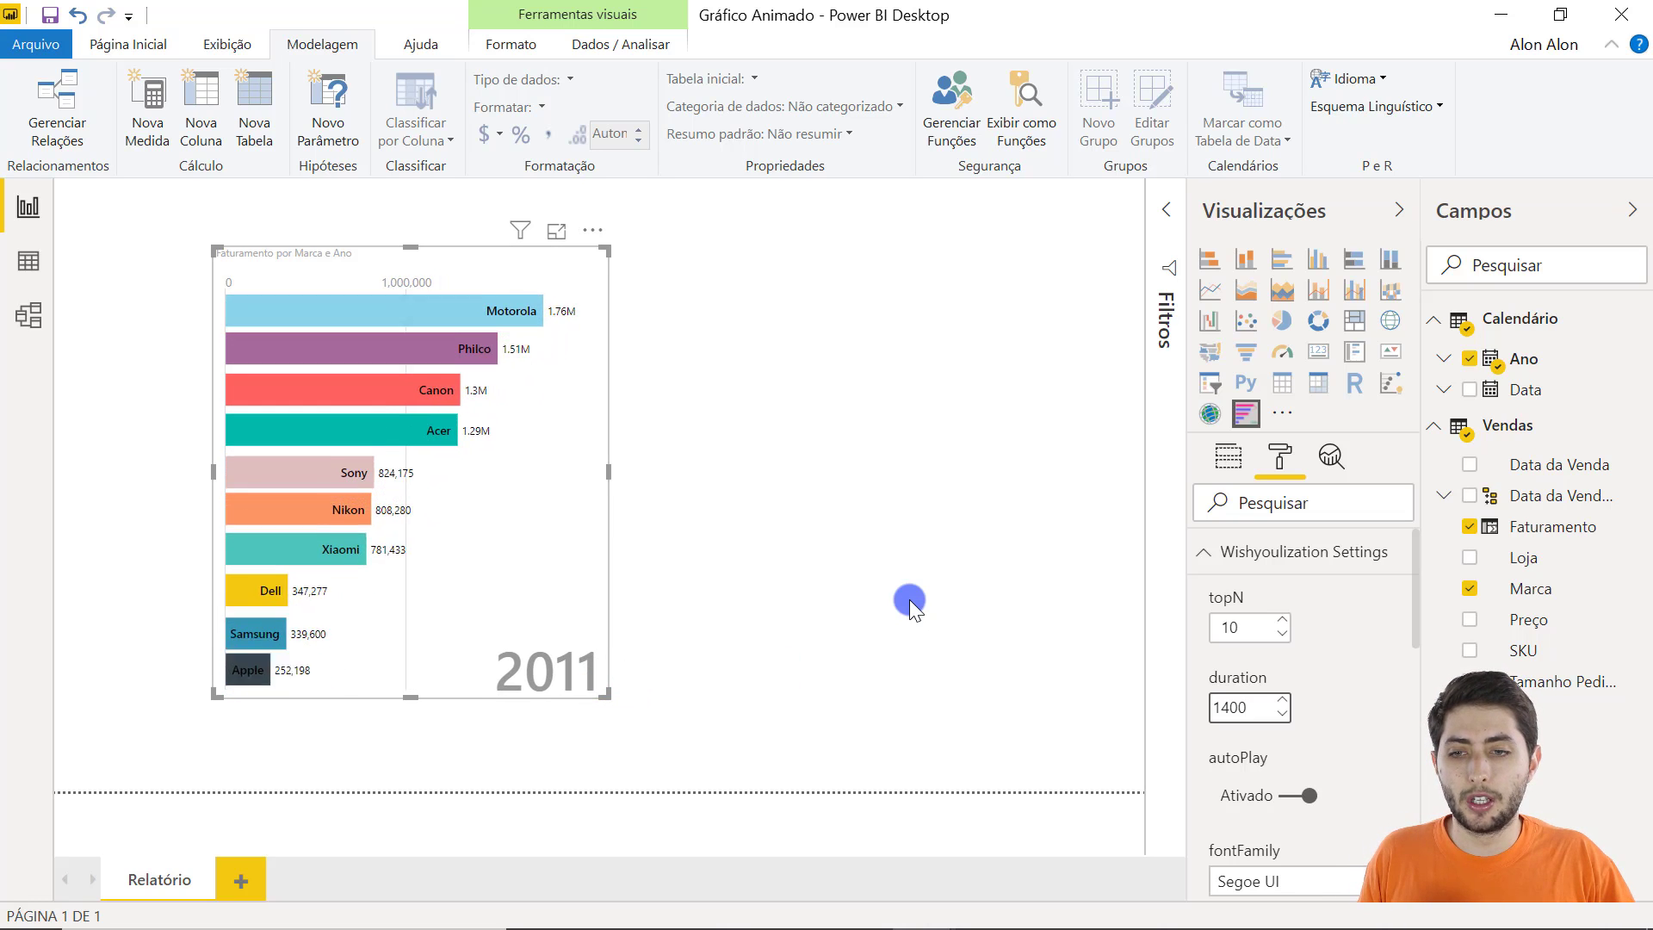
pyautogui.click(906, 598)
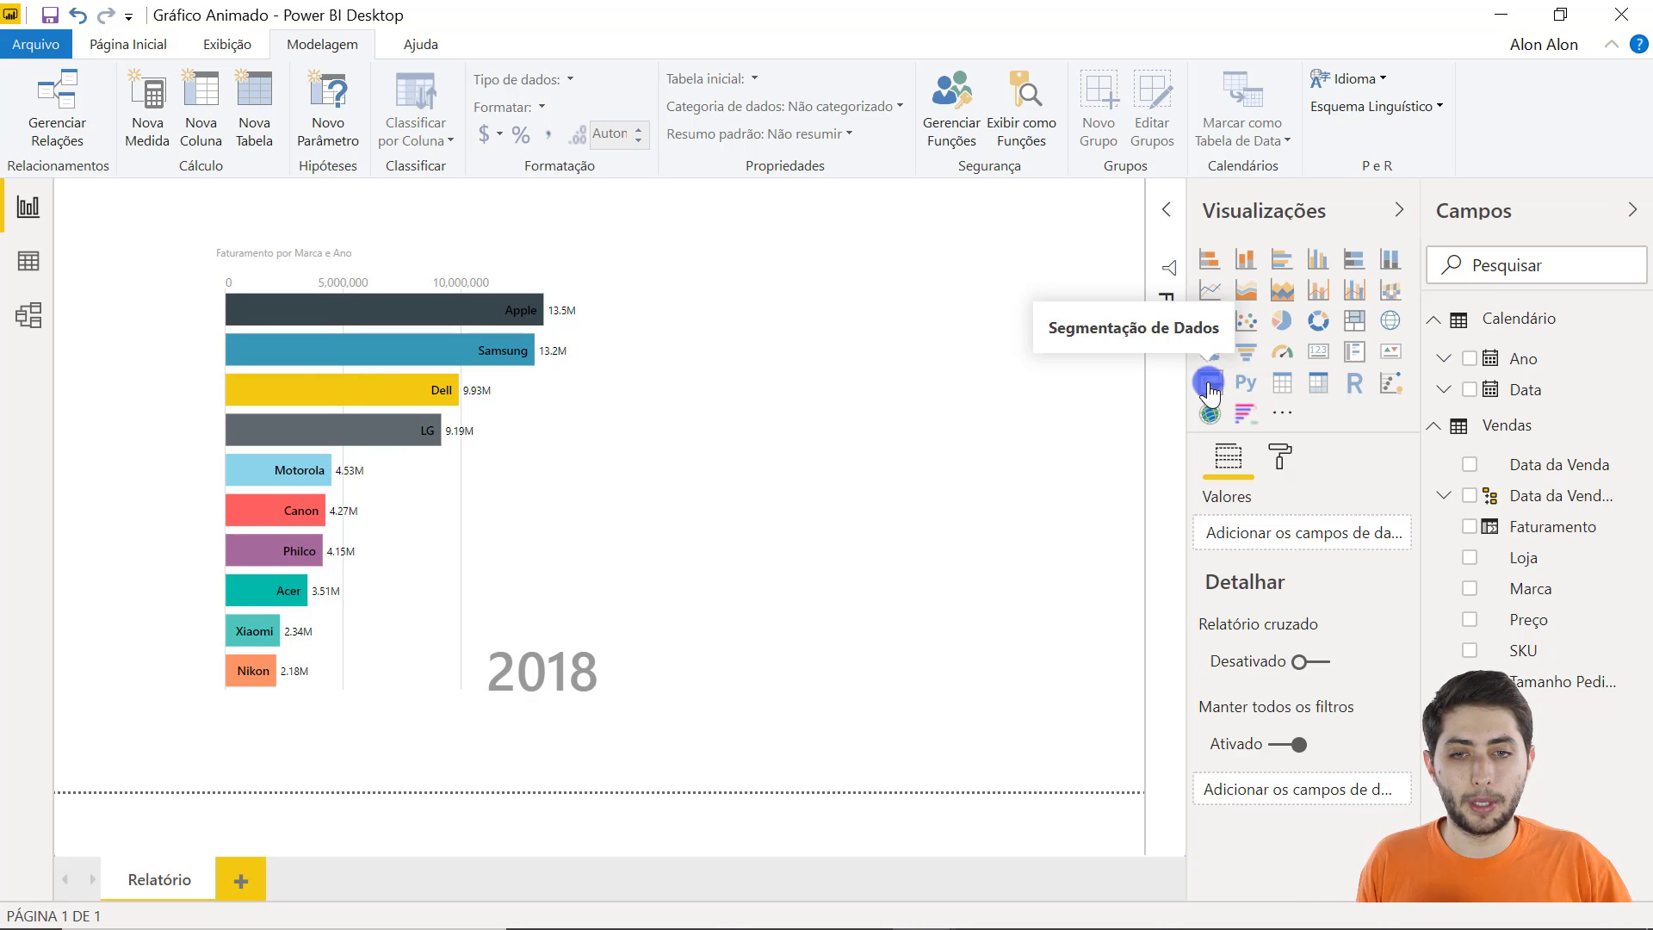
pyautogui.click(953, 416)
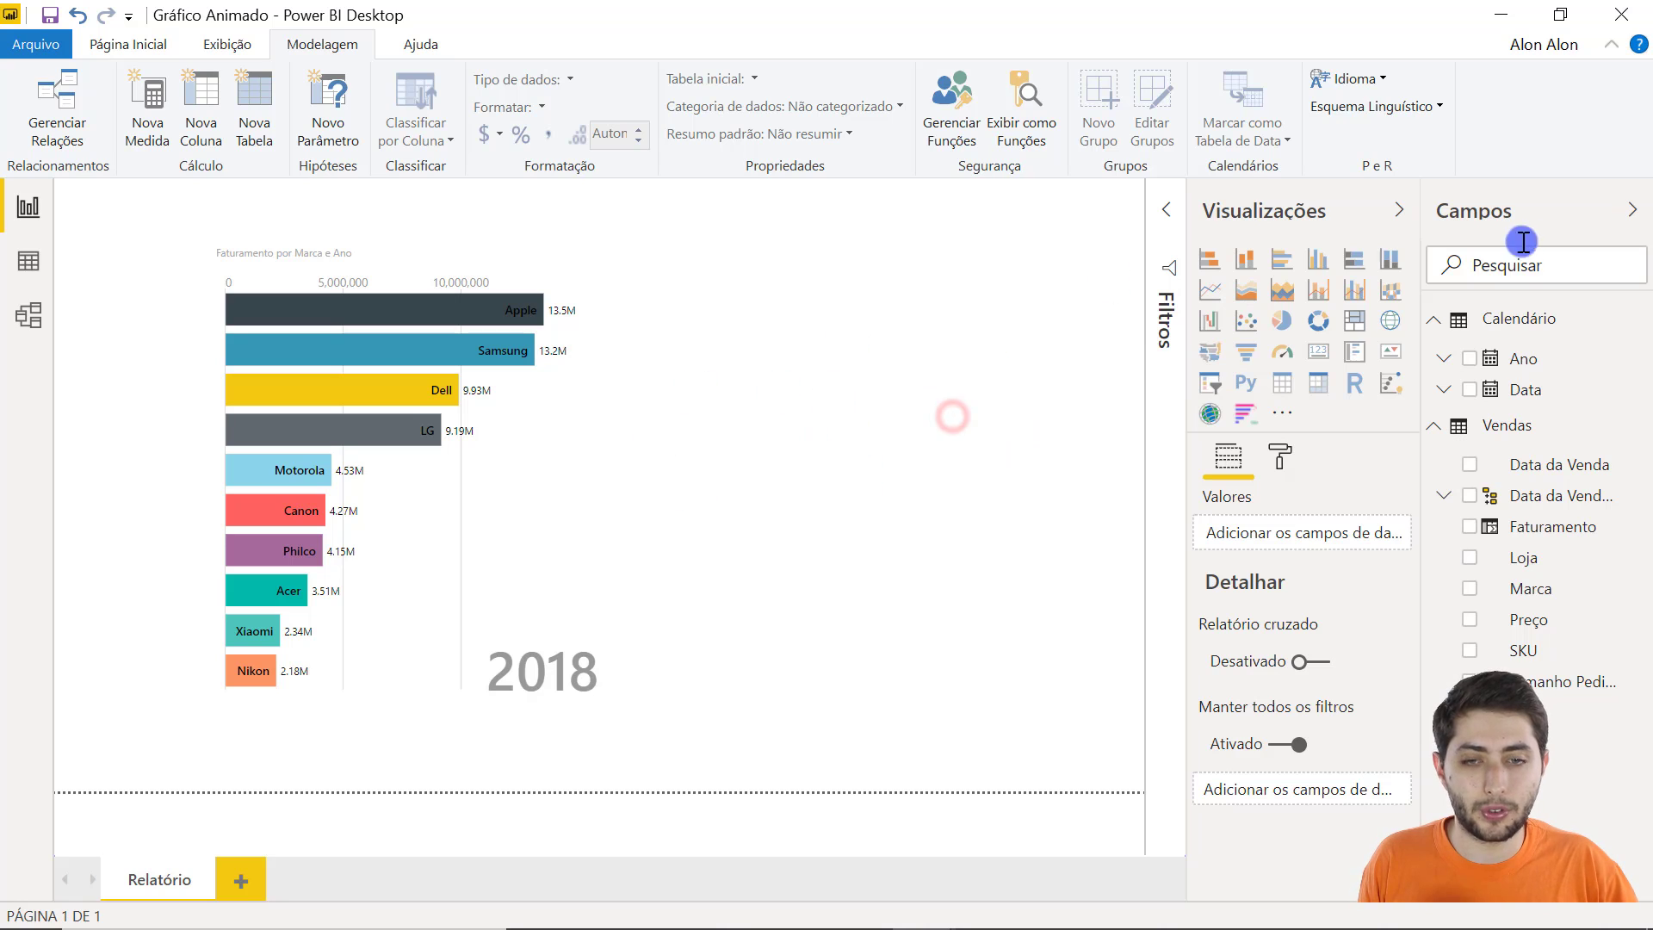
# - Add a slicer to the report page, place it beside the animated chart and assign Ano from Calendário to its field
pyautogui.click(1209, 396)
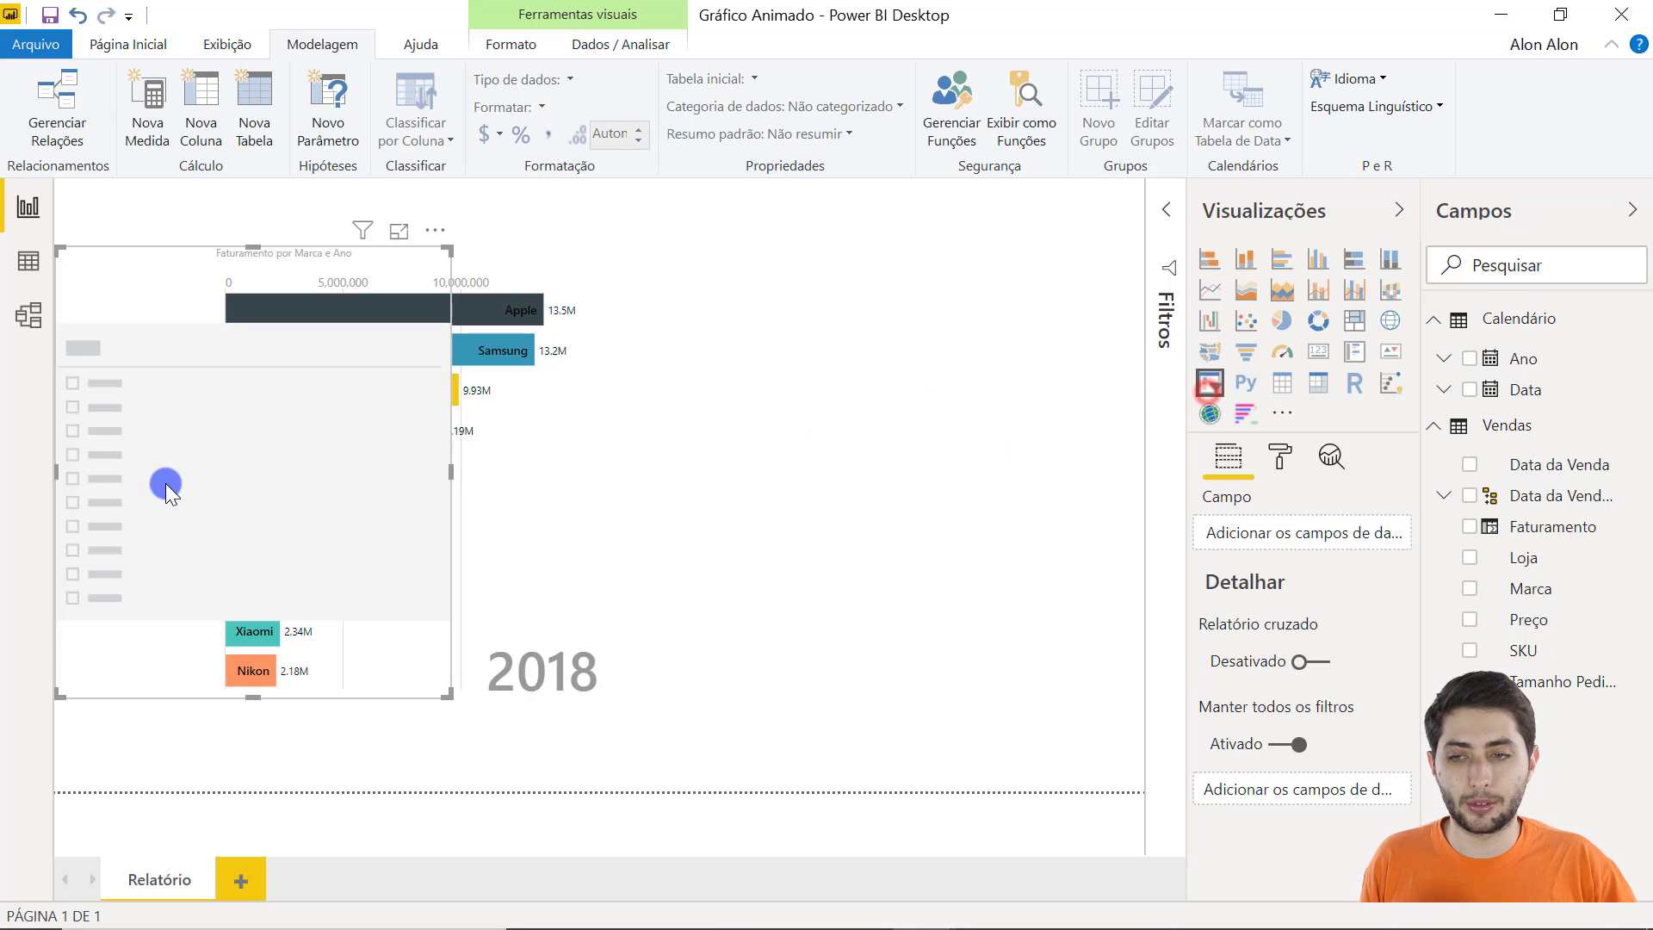
pyautogui.moveTo(168, 483); pyautogui.dragTo(771, 488)
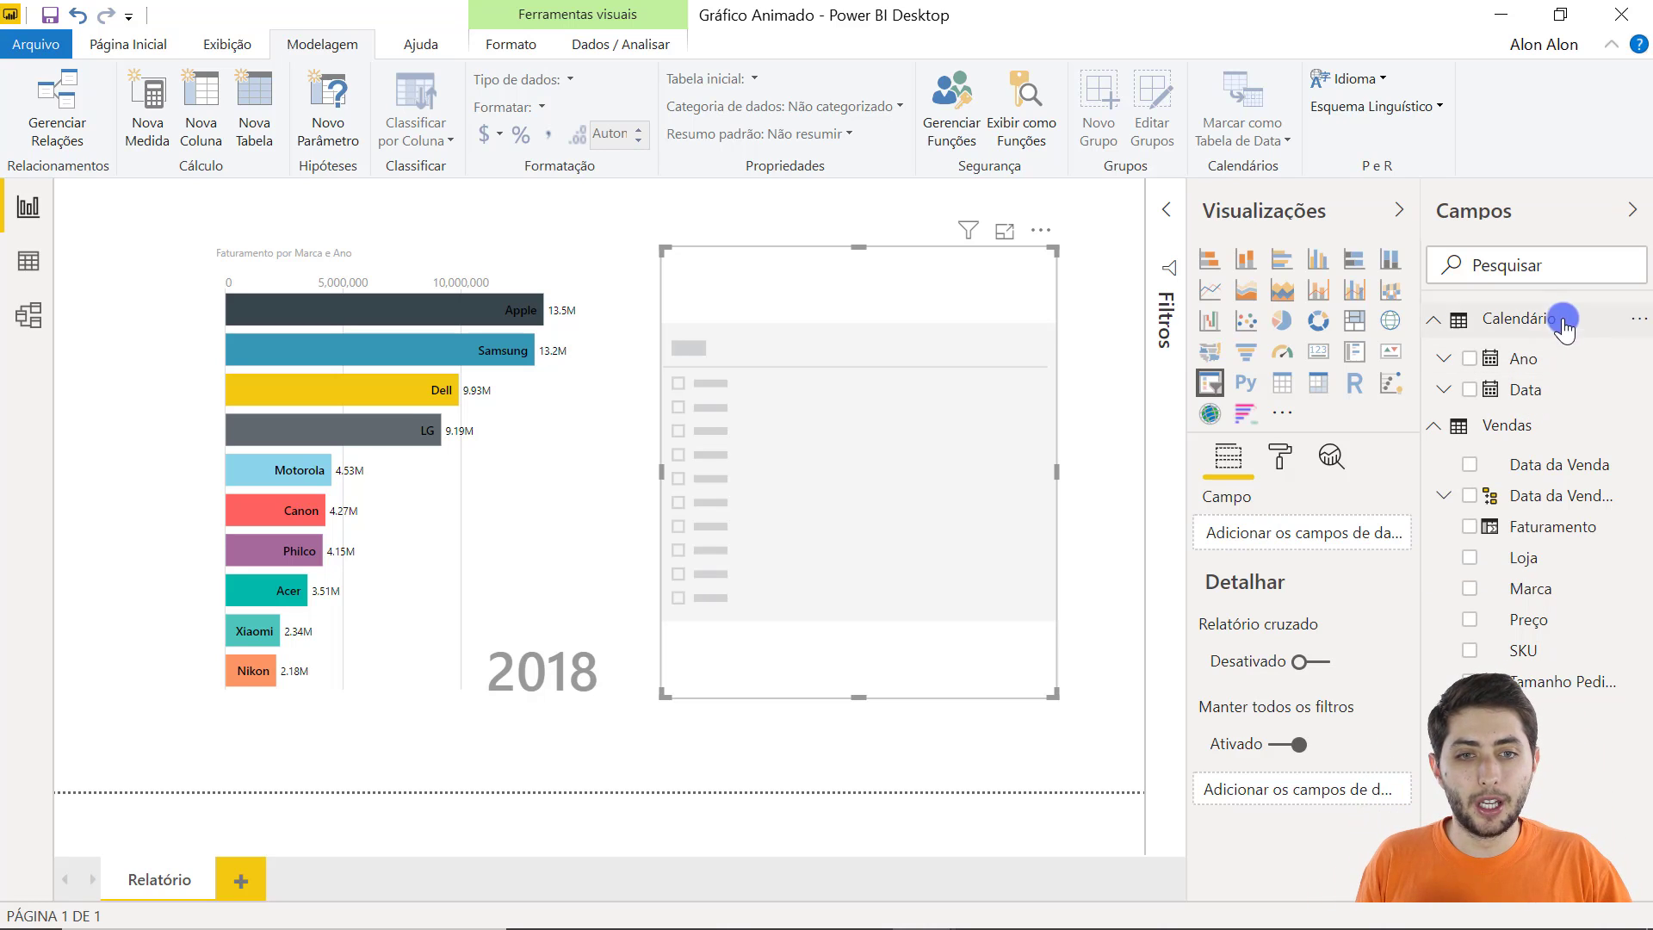
pyautogui.moveTo(1545, 366); pyautogui.dragTo(1316, 530)
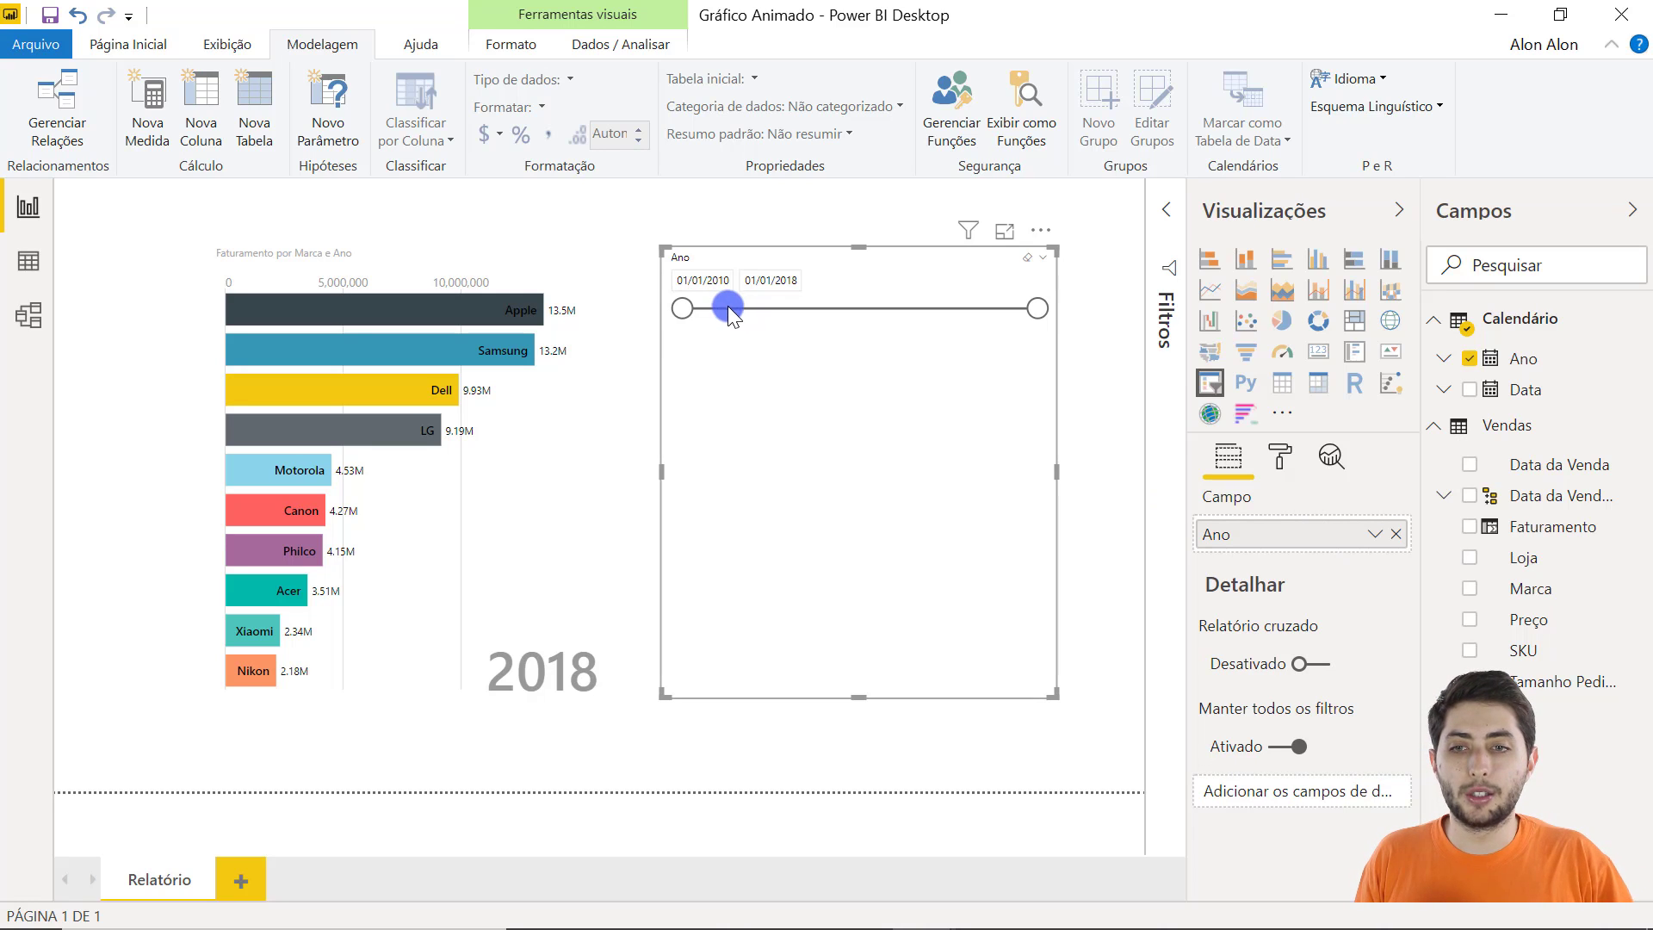
# - Change the Ano slicer's display type from a date range to Lista
pyautogui.moveTo(680, 308)
pyautogui.mouseDown()
pyautogui.moveTo(827, 310)
pyautogui.moveTo(663, 313)
pyautogui.mouseUp()
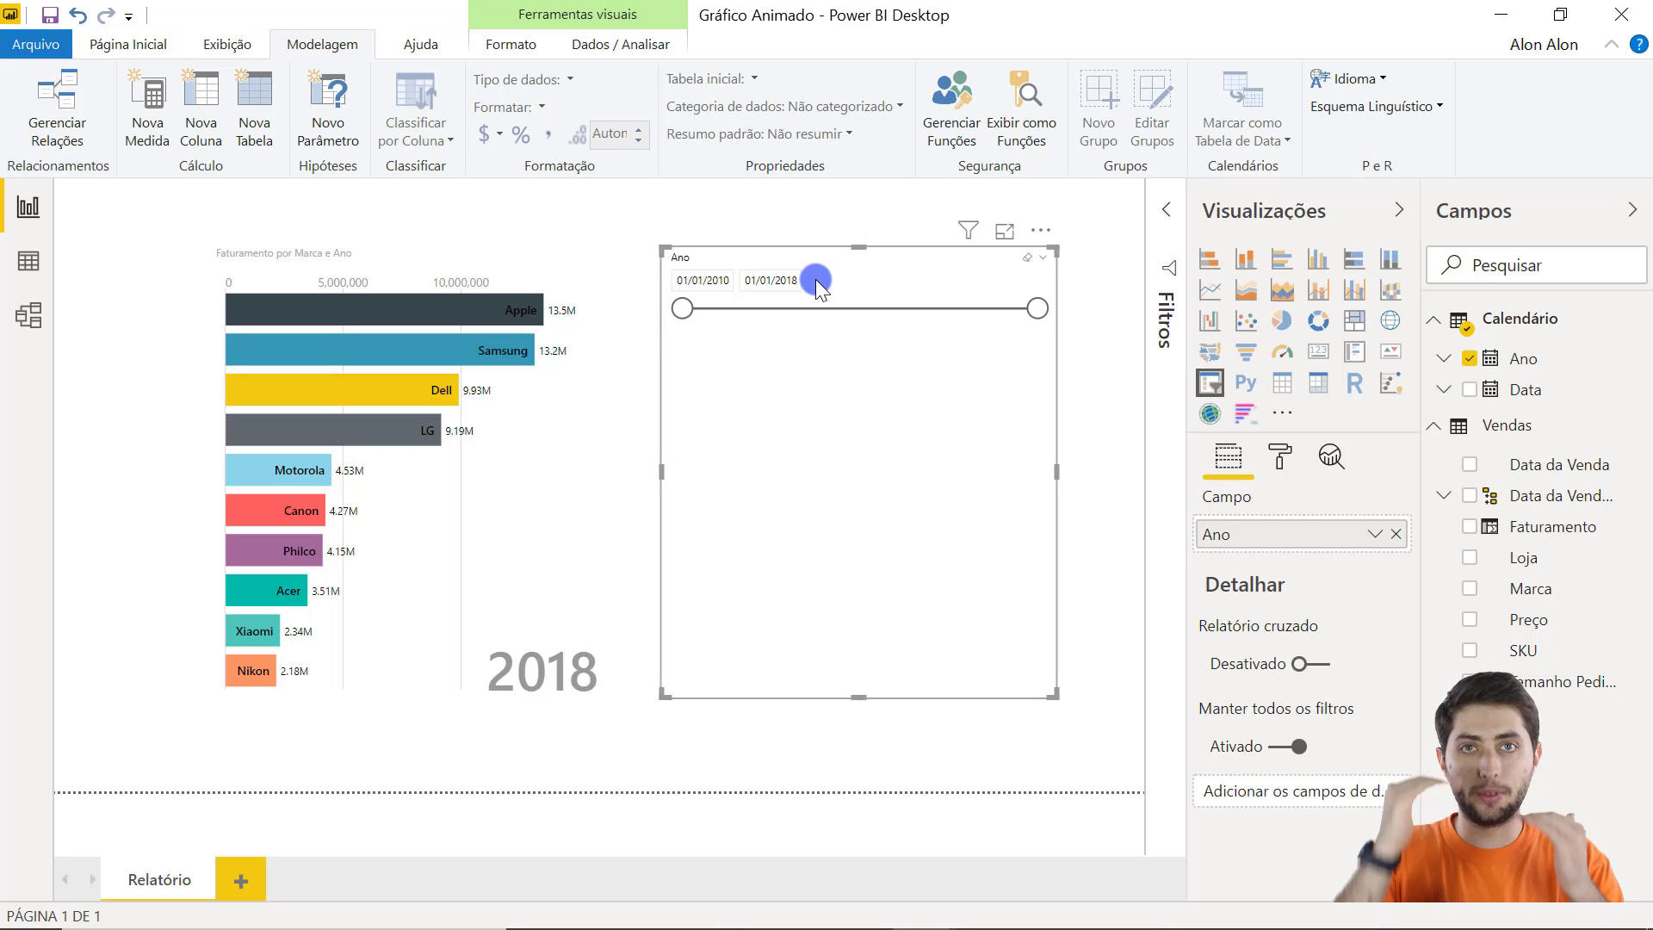
pyautogui.click(1043, 267)
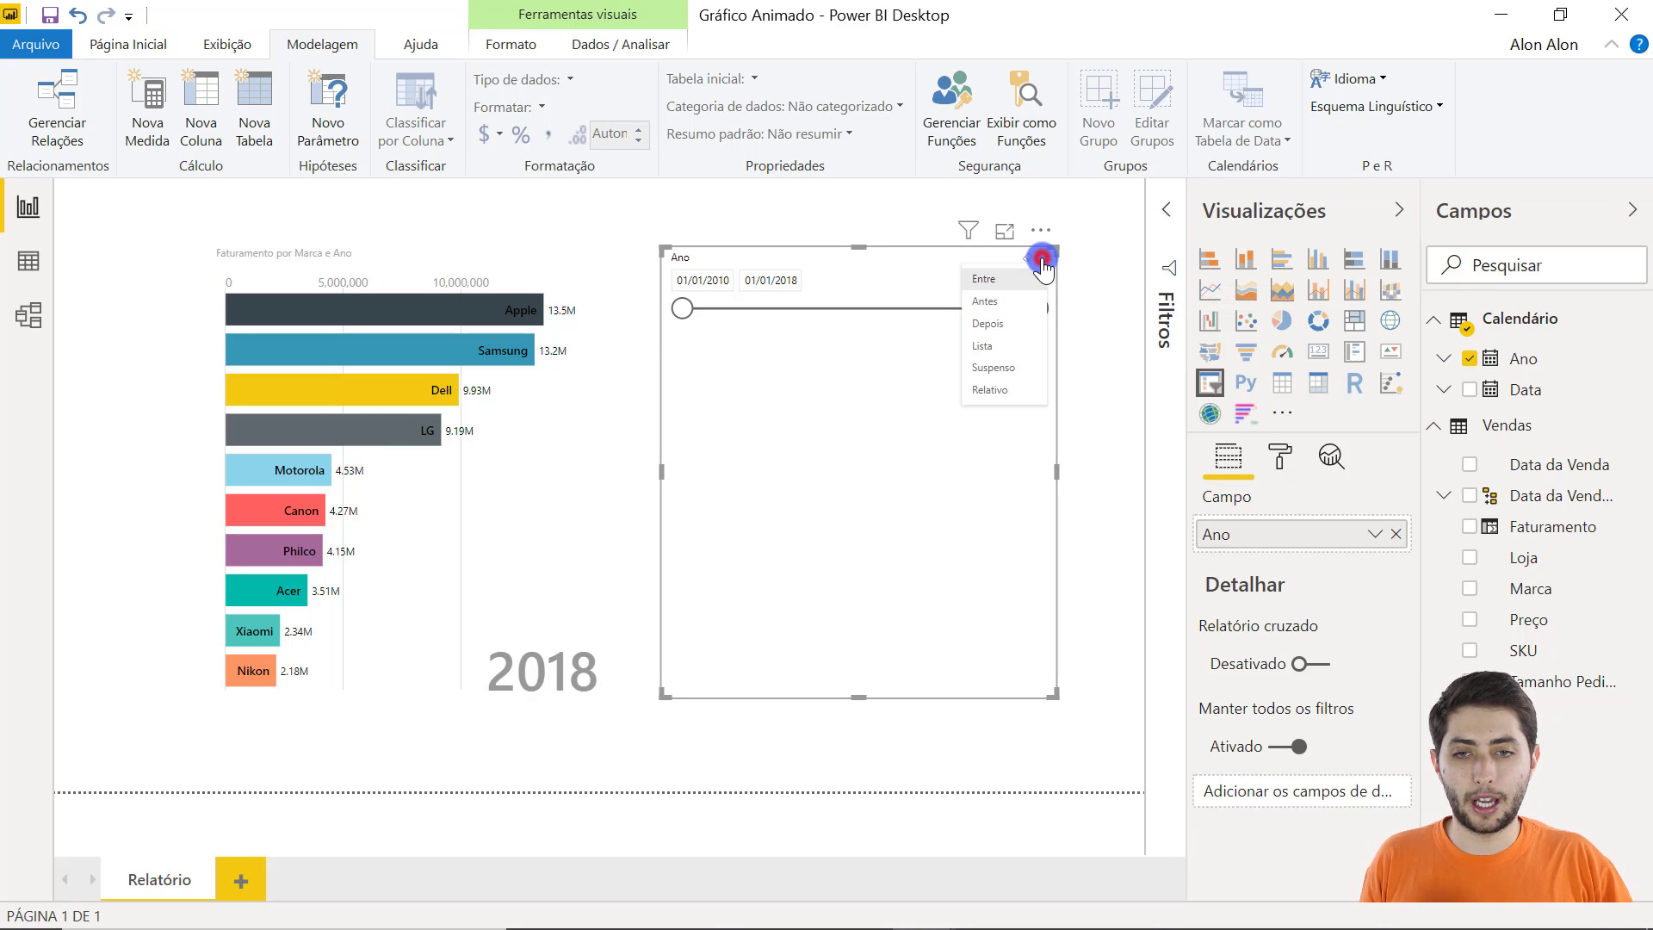
pyautogui.click(1030, 342)
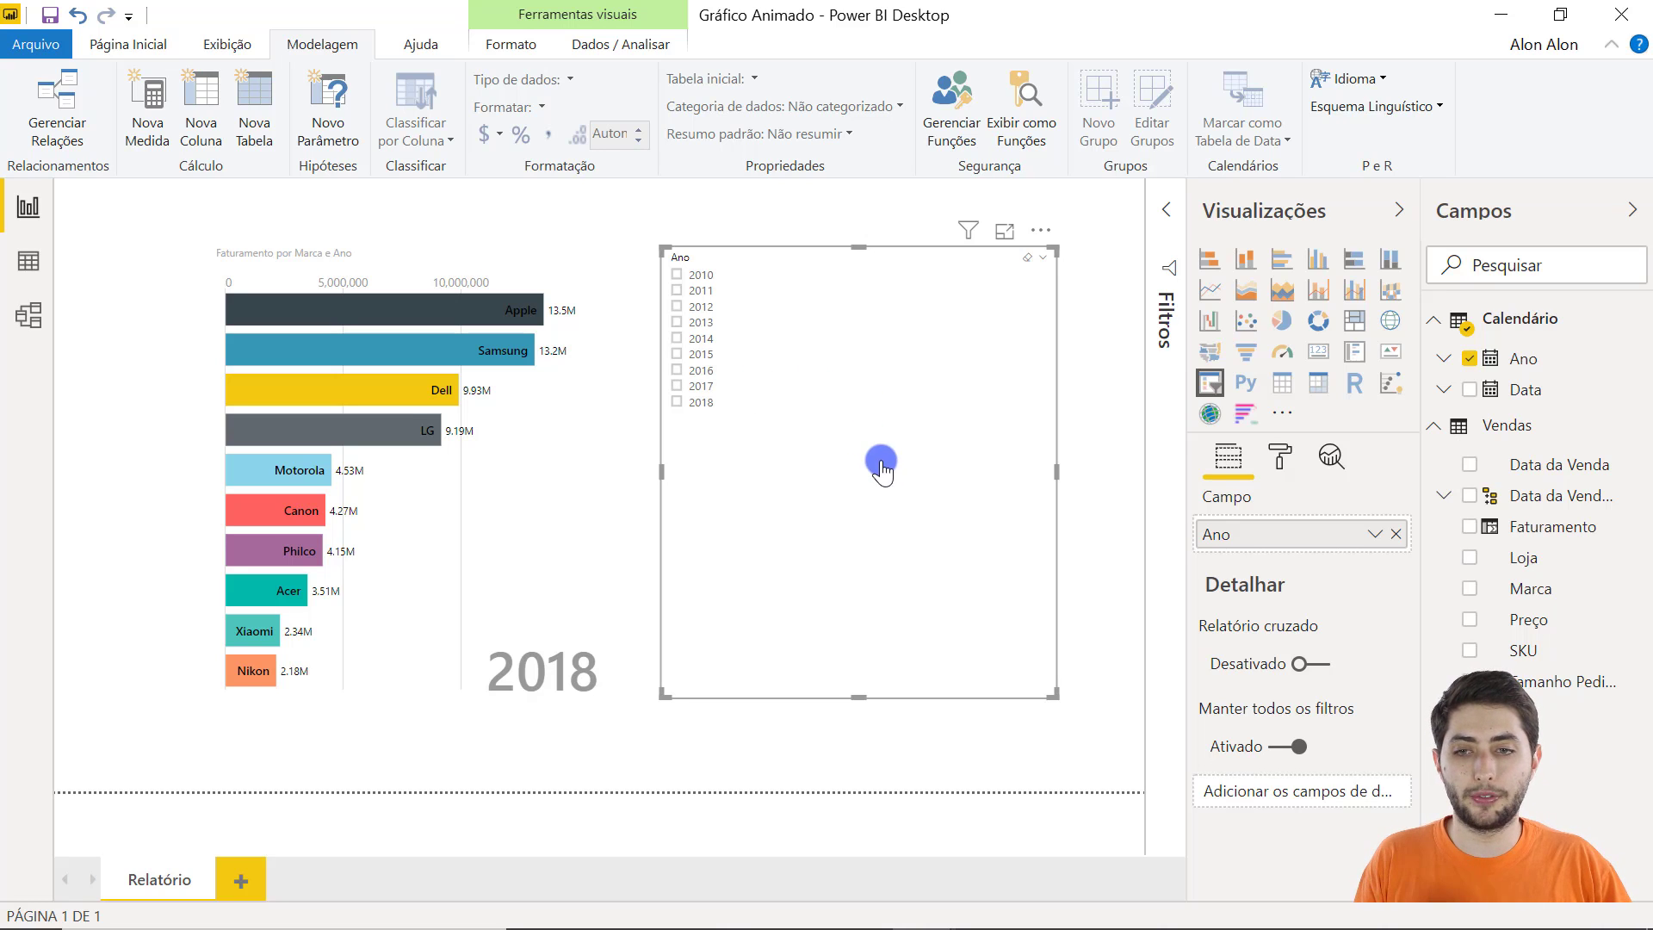
# - In the Ano slicer's item formatting, set the text size to 25 pt
pyautogui.click(1292, 458)
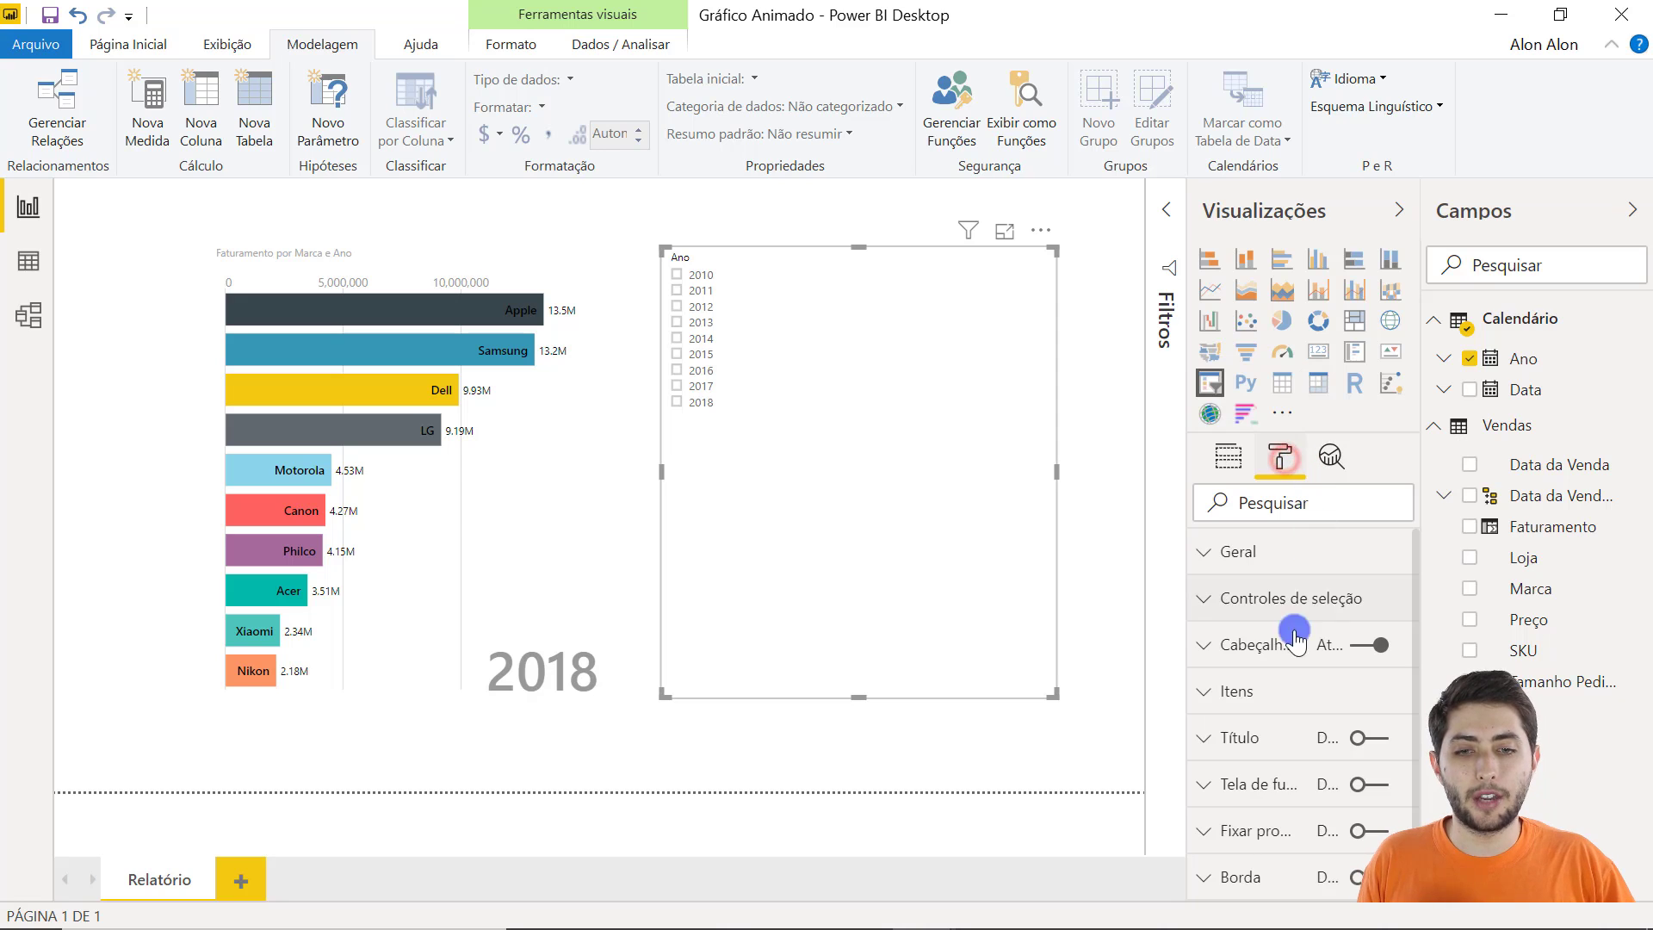
pyautogui.click(1249, 690)
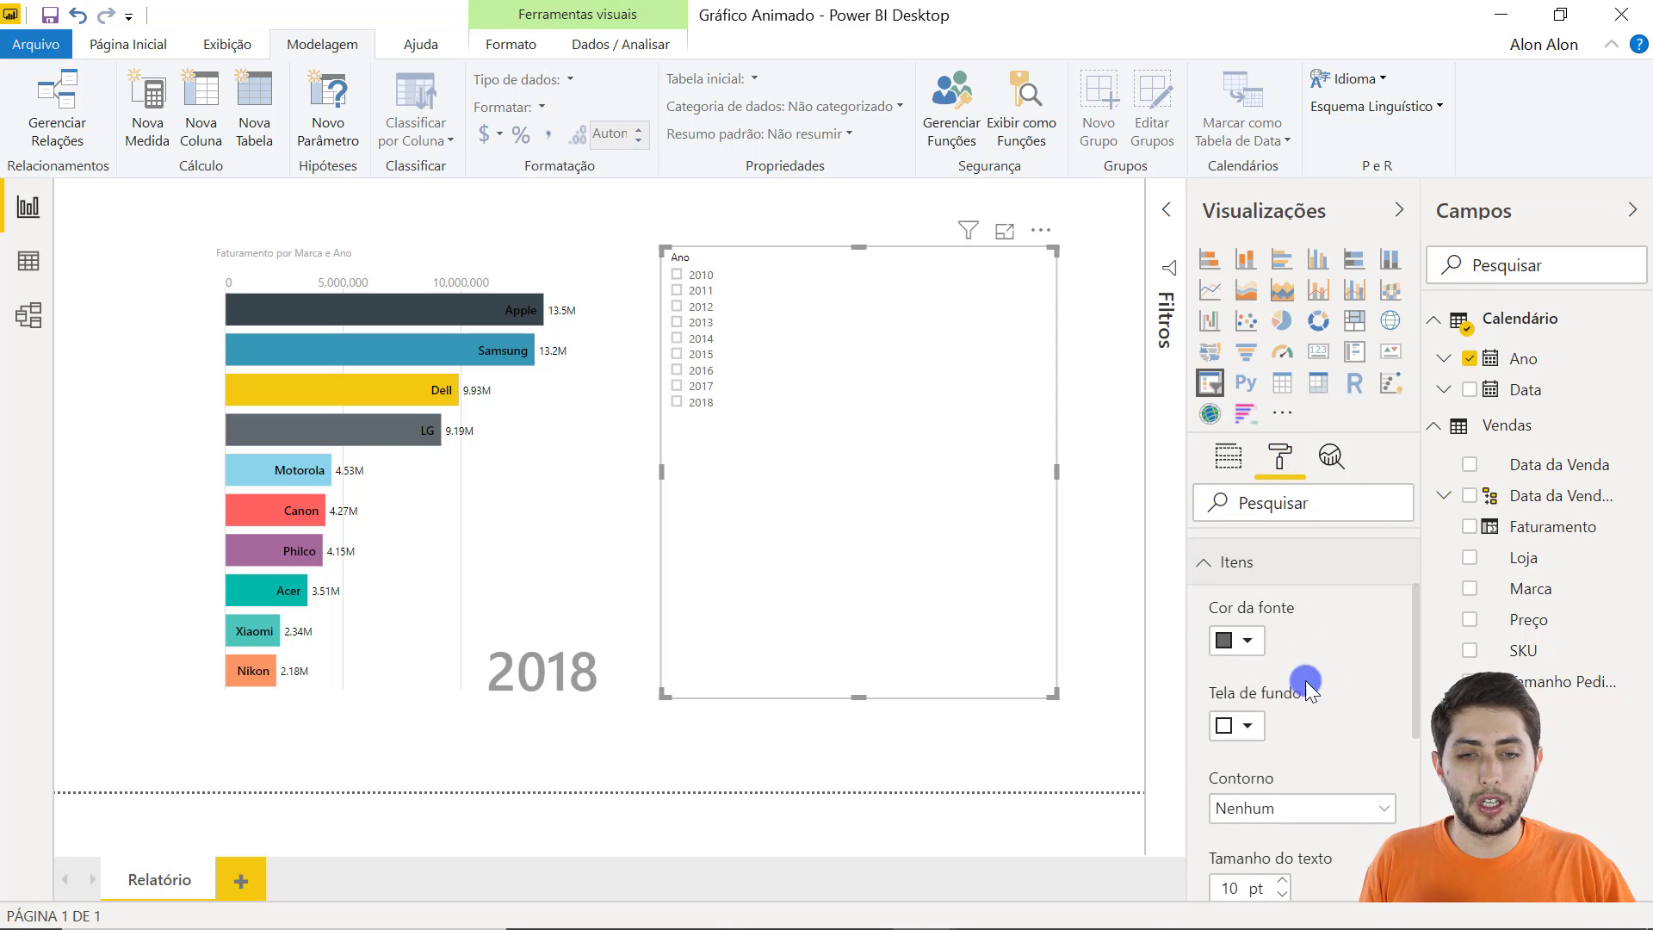
pyautogui.scroll(-3, 1305, 668)
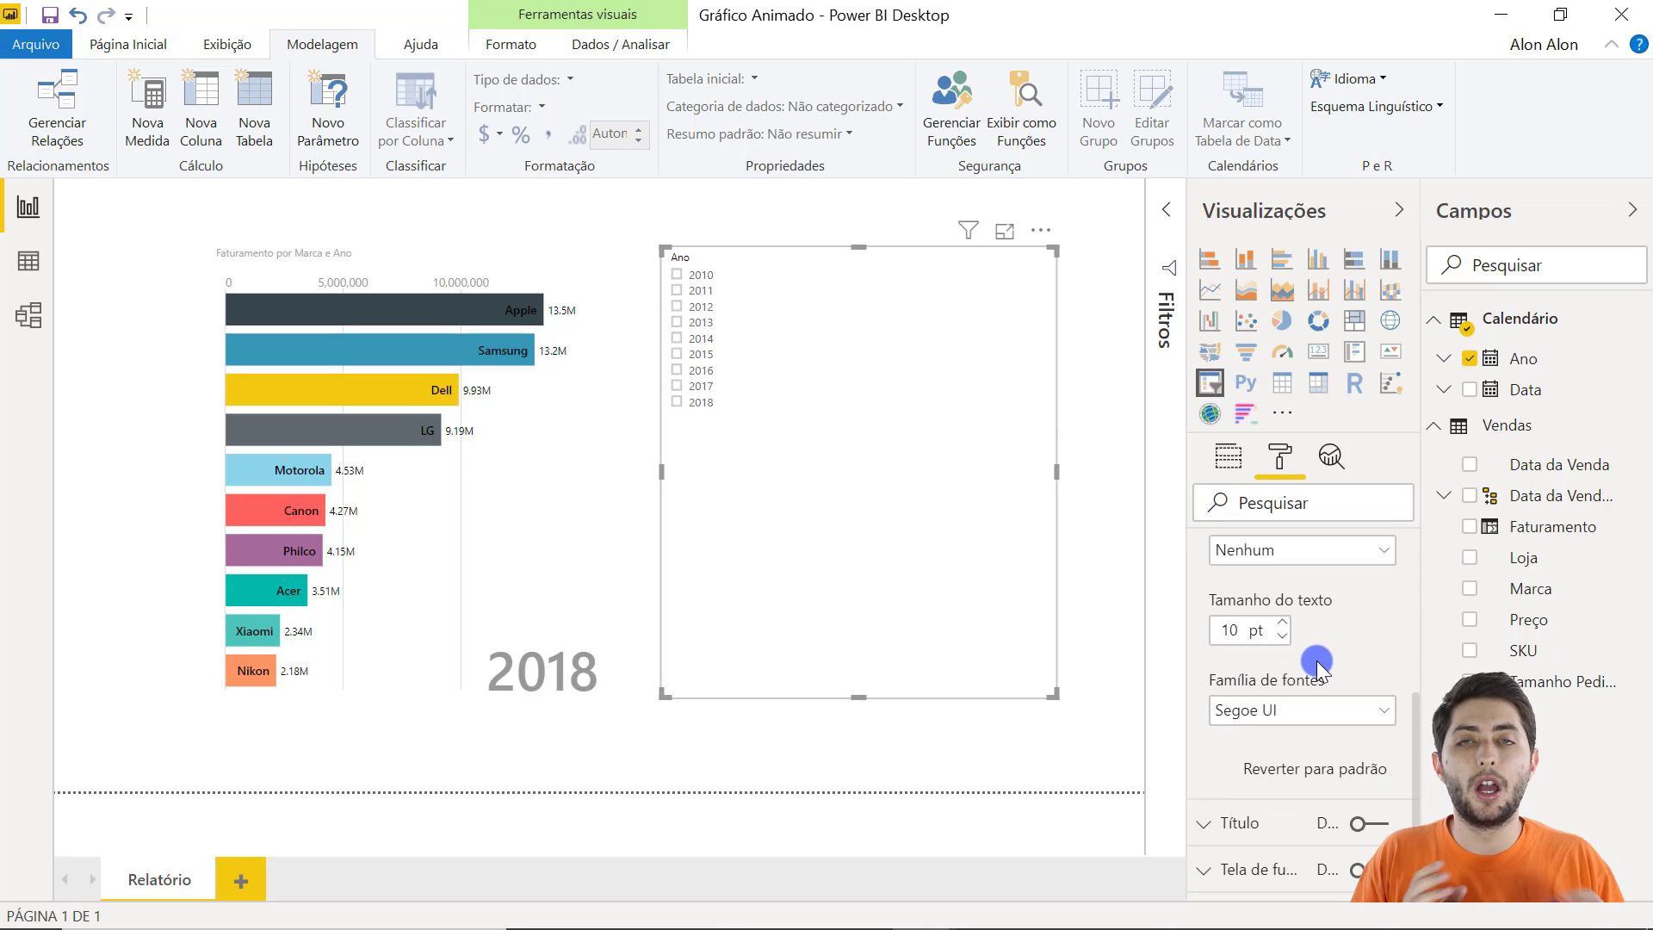
pyautogui.click(1279, 626)
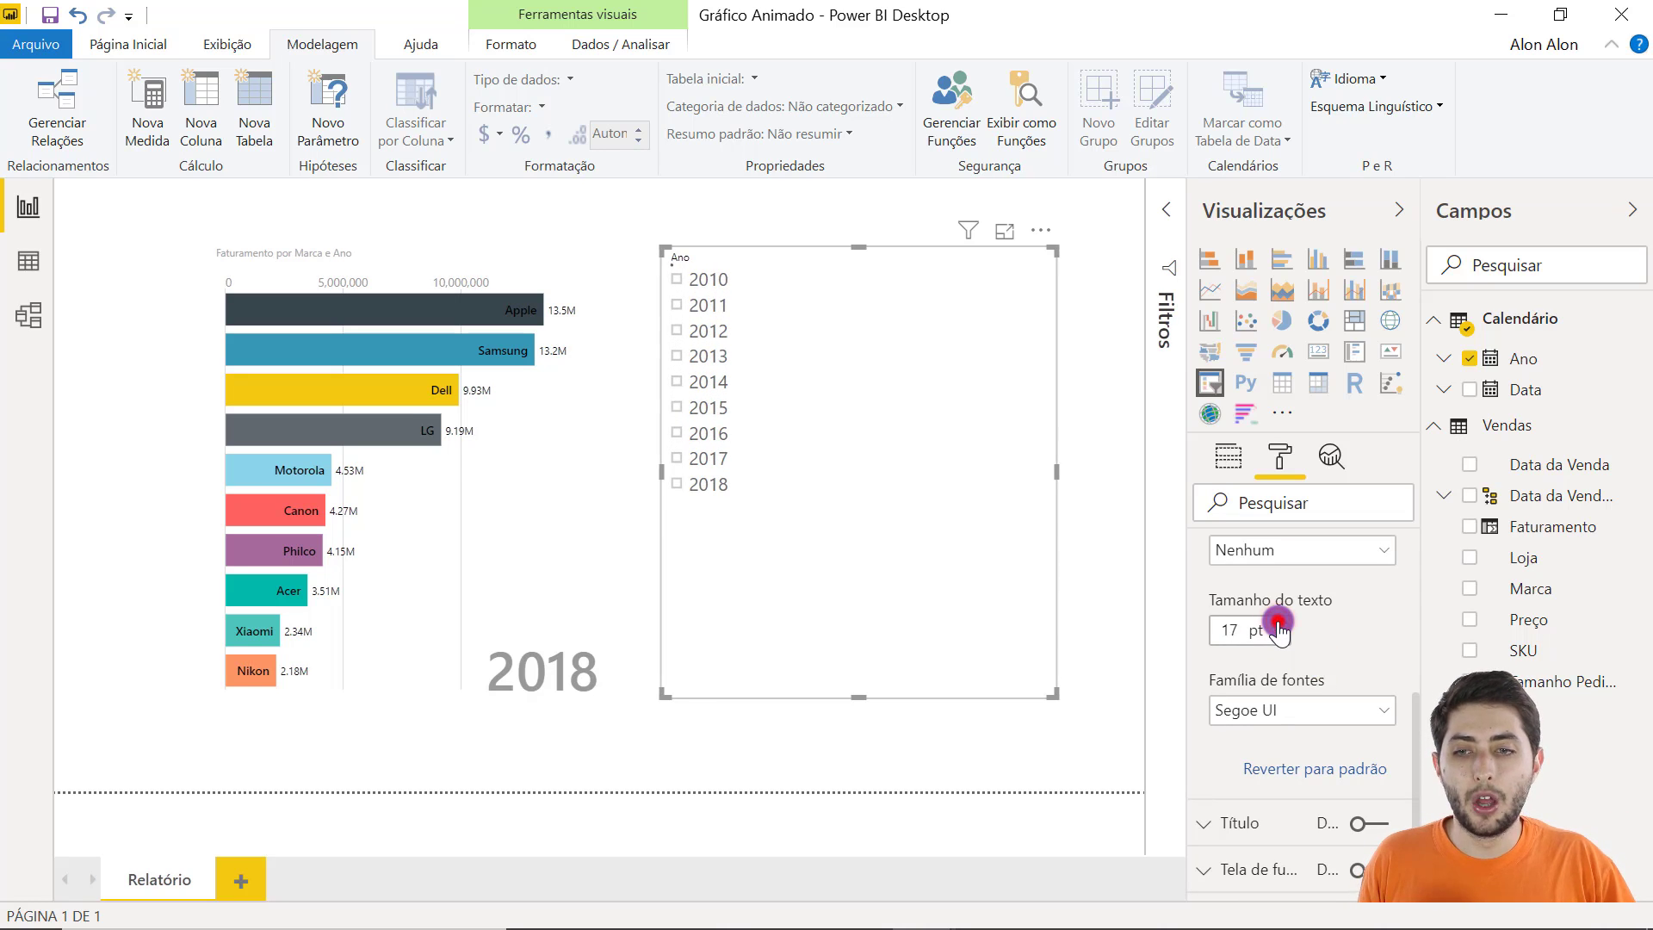
pyautogui.click(1279, 622)
pyautogui.click(1279, 622)
pyautogui.click(1279, 622)
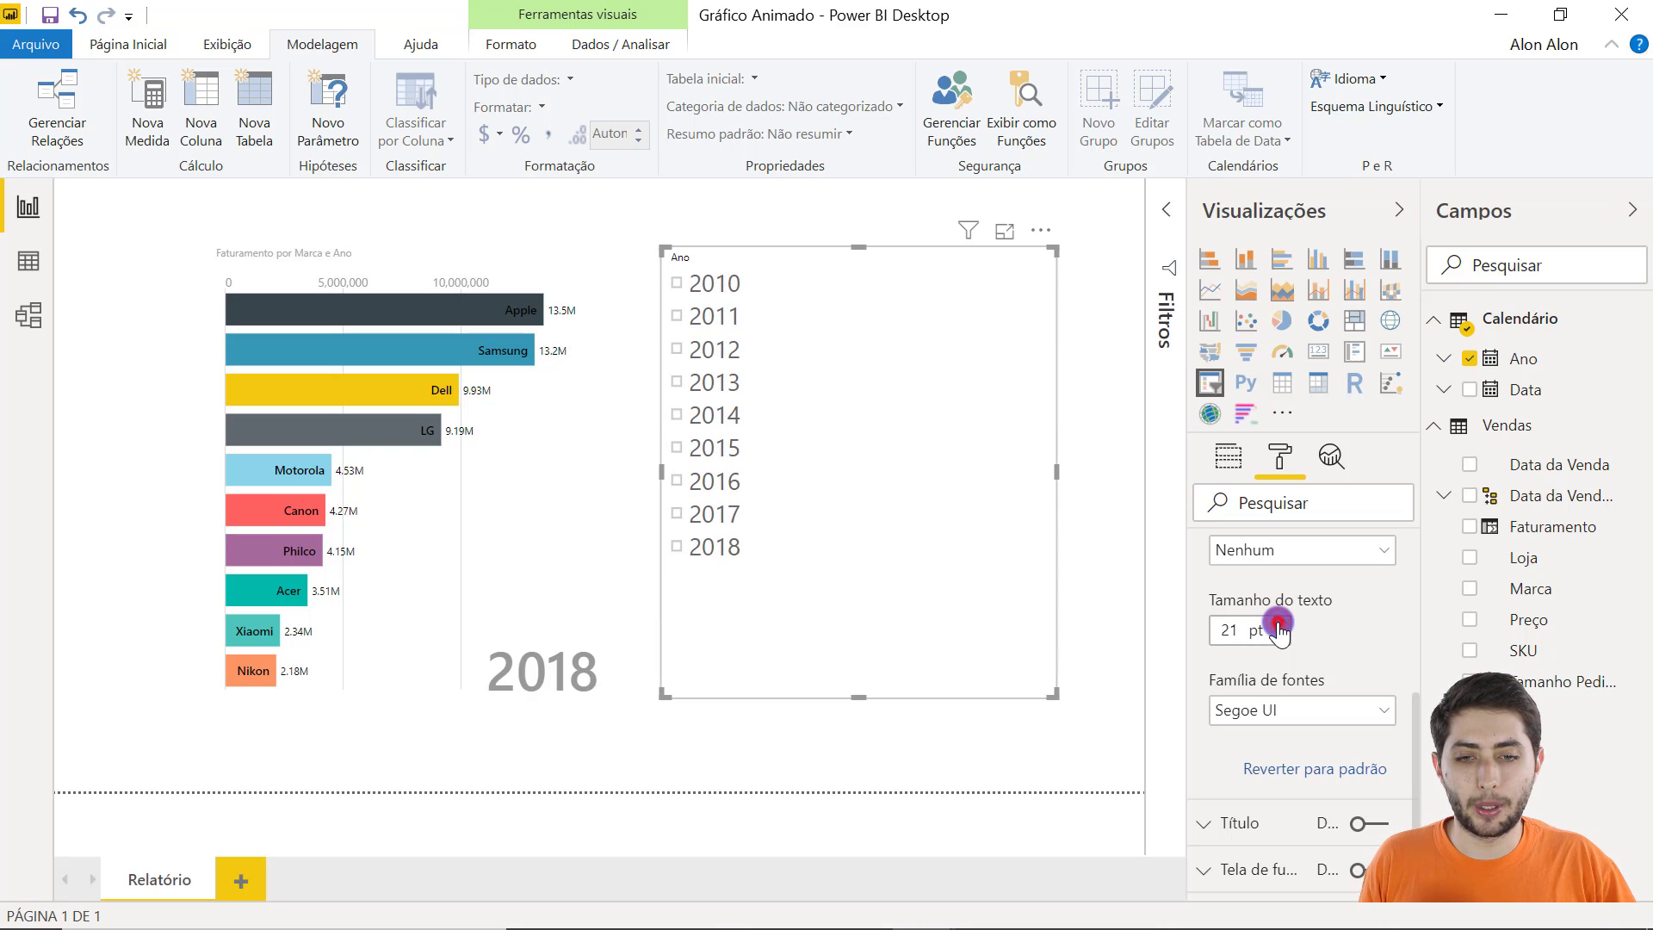
pyautogui.click(1278, 621)
pyautogui.click(1279, 622)
pyautogui.click(1279, 622)
pyautogui.click(1279, 621)
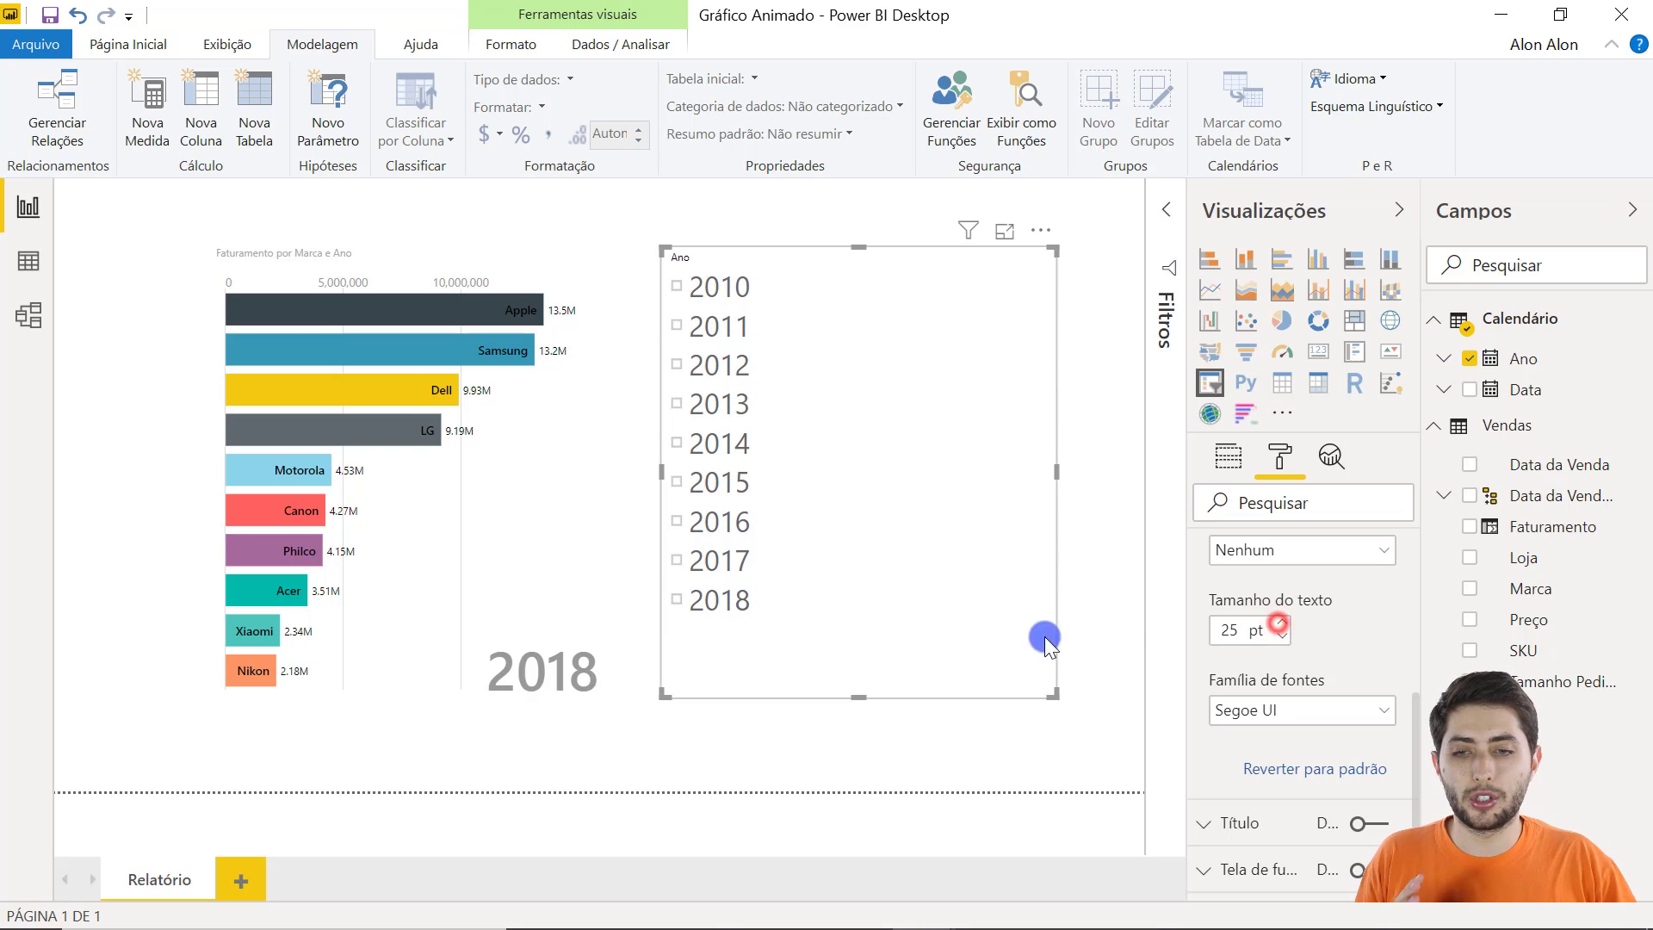
# - Shrink the Ano slicer to fit its year list, move it farther from the animated chart and deselect it
pyautogui.moveTo(1055, 686); pyautogui.dragTo(850, 637)
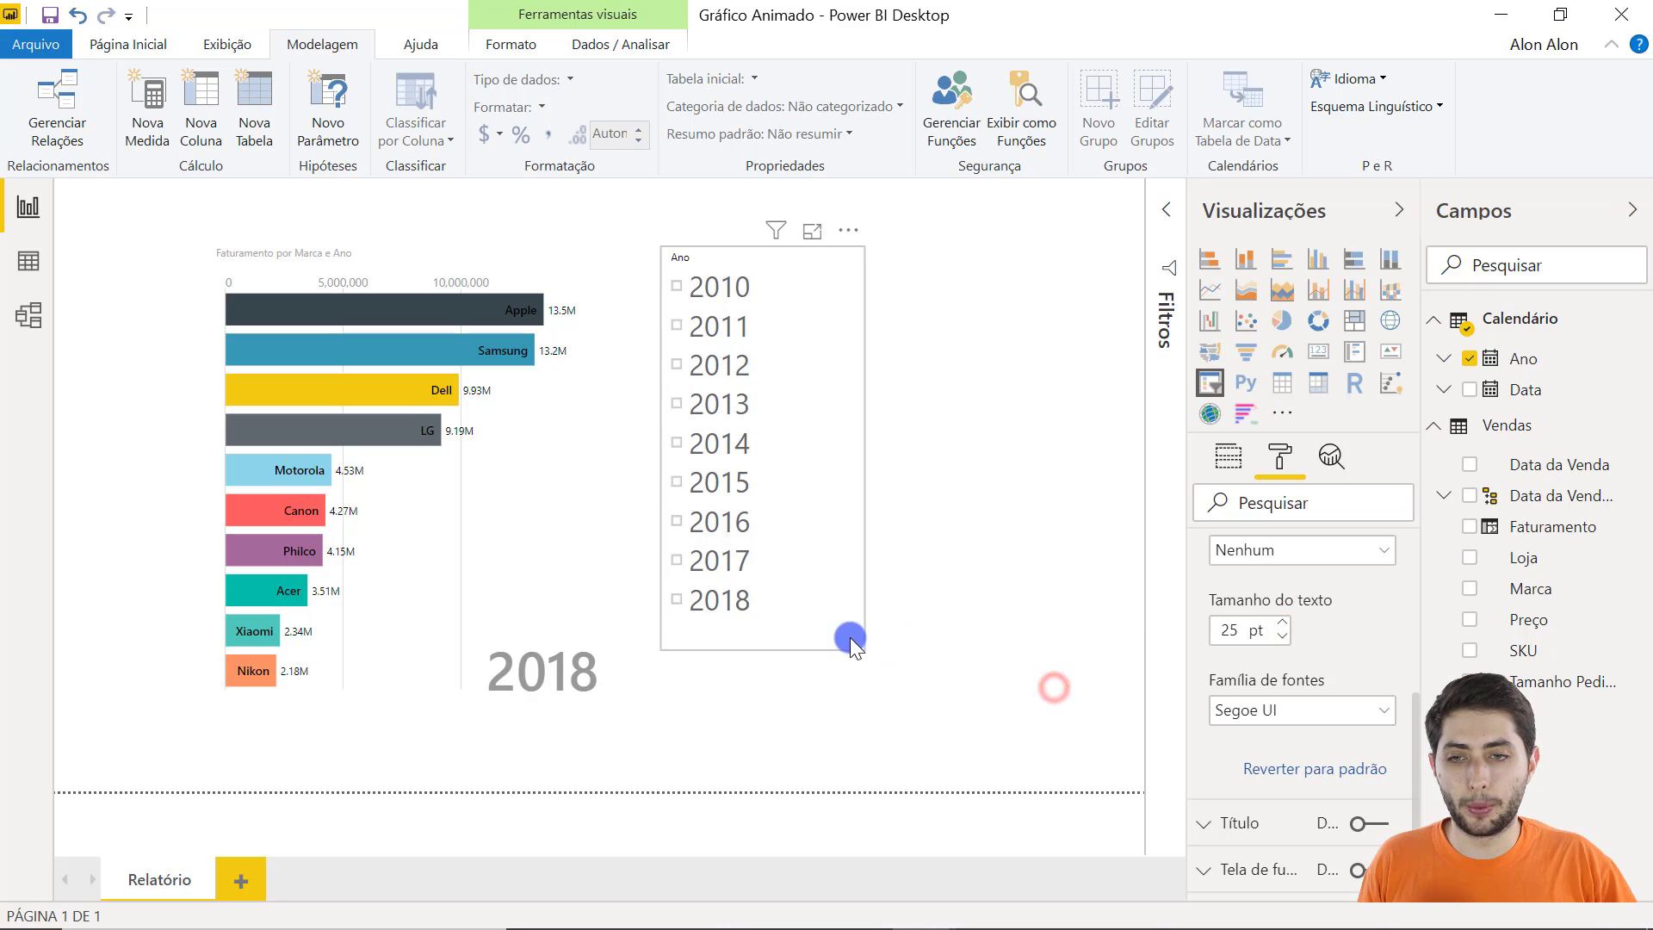
pyautogui.moveTo(806, 440); pyautogui.dragTo(965, 489)
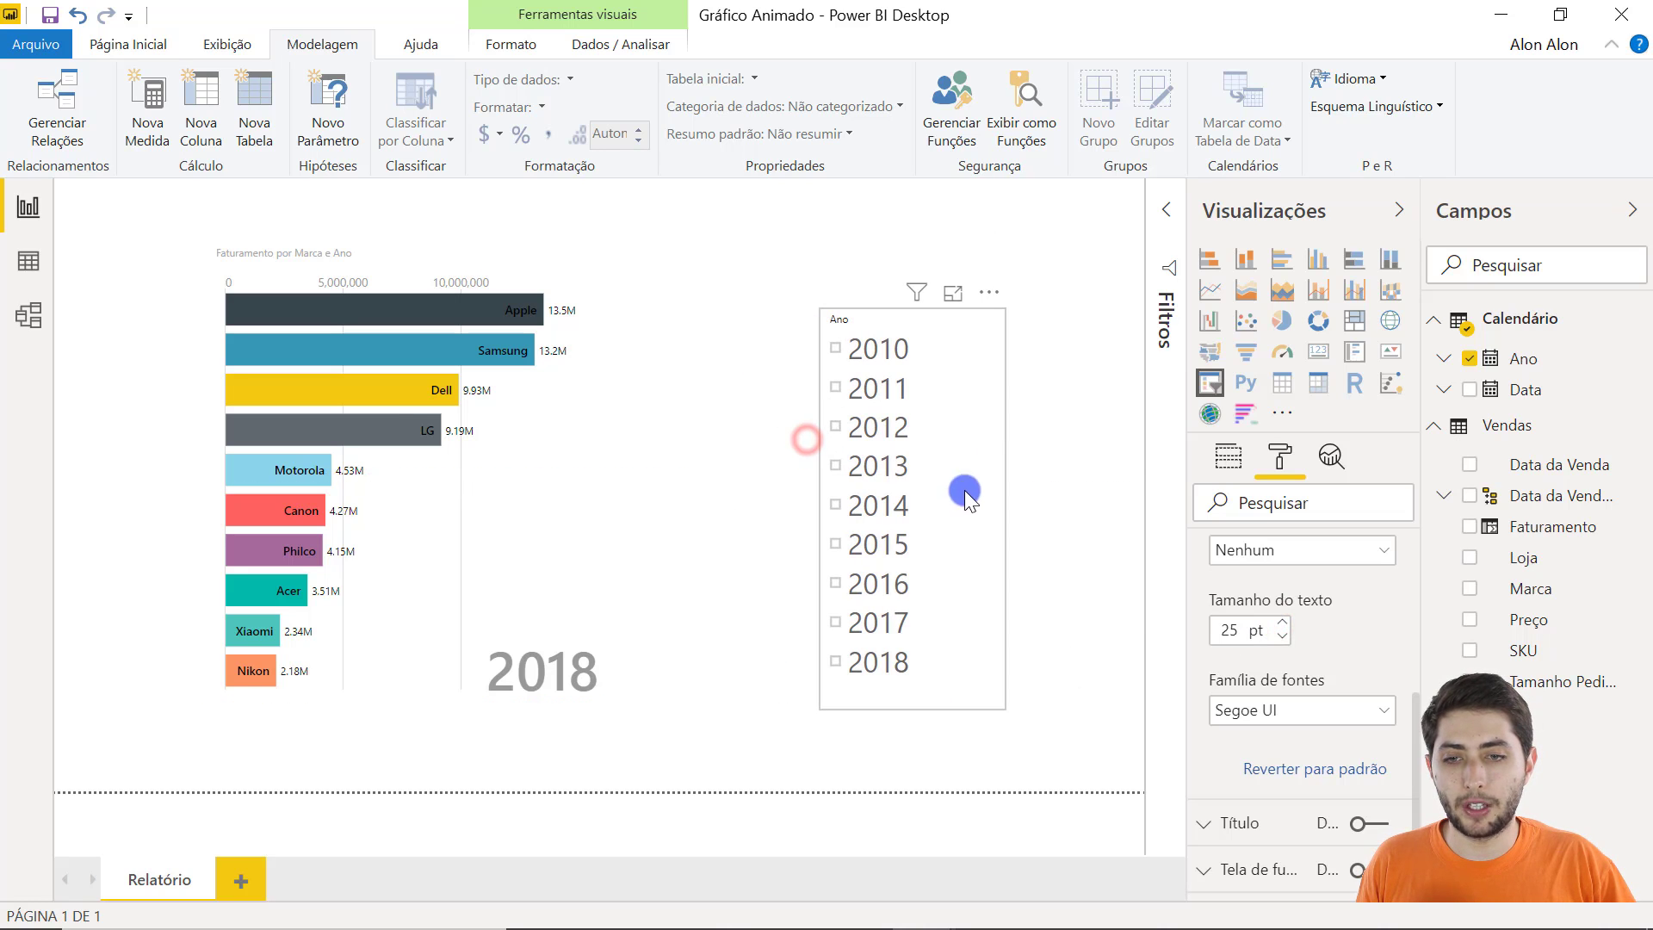
pyautogui.click(1059, 389)
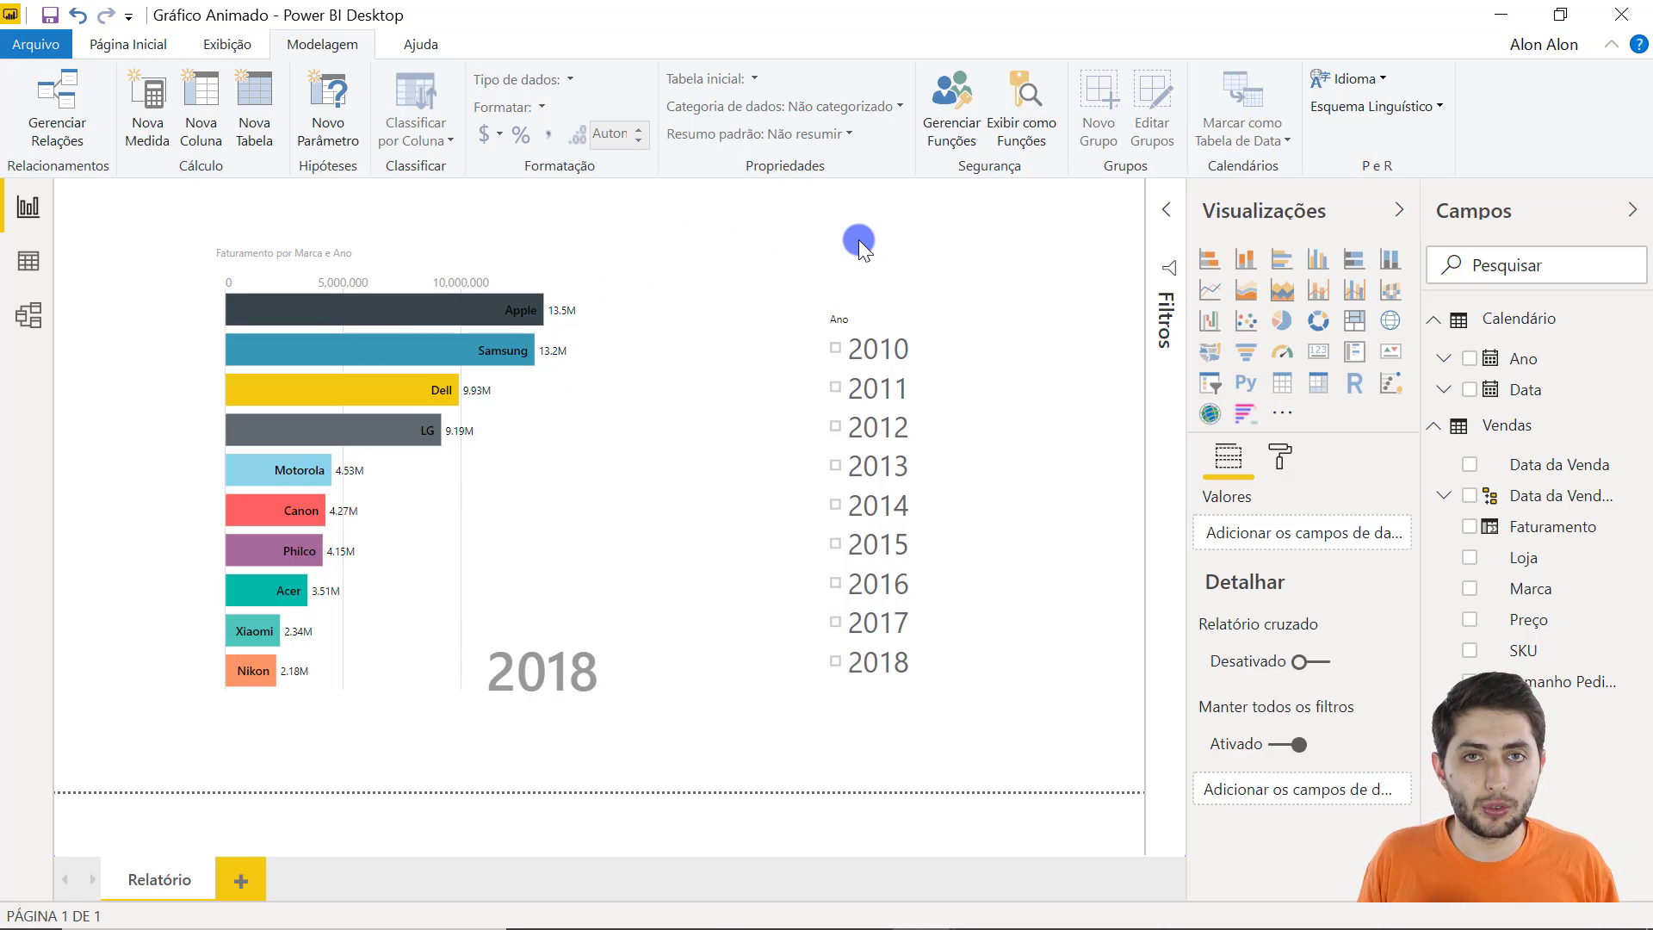
# - Filter the animated chart with the Ano slicer by 2010, 2011, 2014 and 2018 in turn, leaving 2018 selected
pyautogui.click(835, 346)
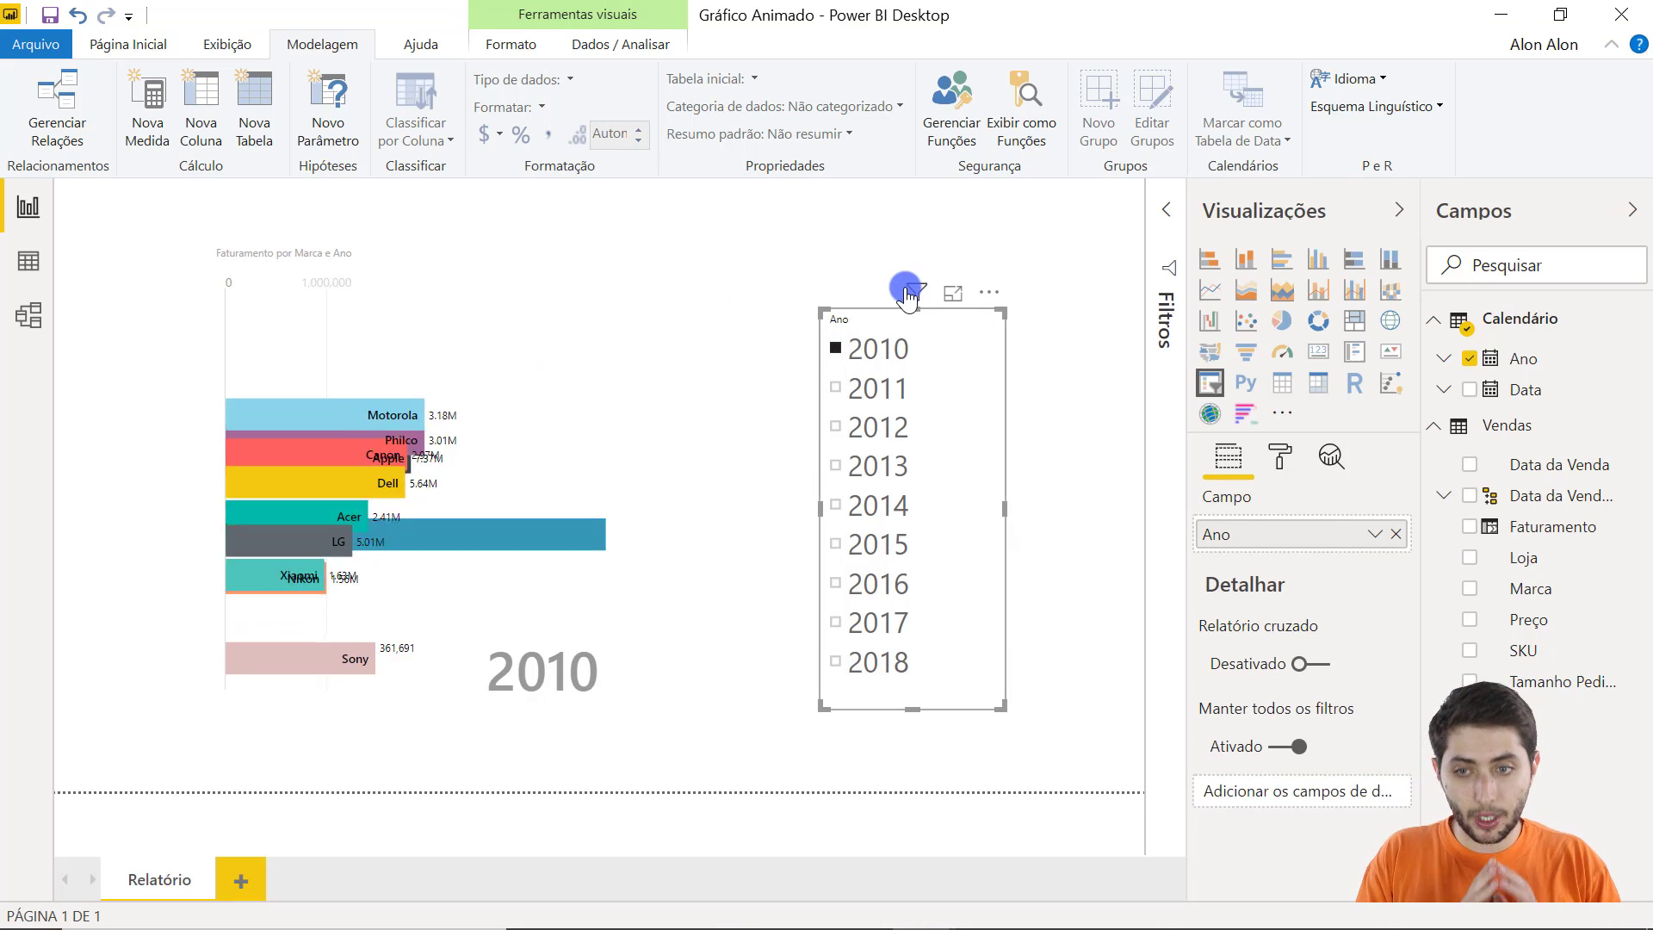
pyautogui.moveTo(907, 296)
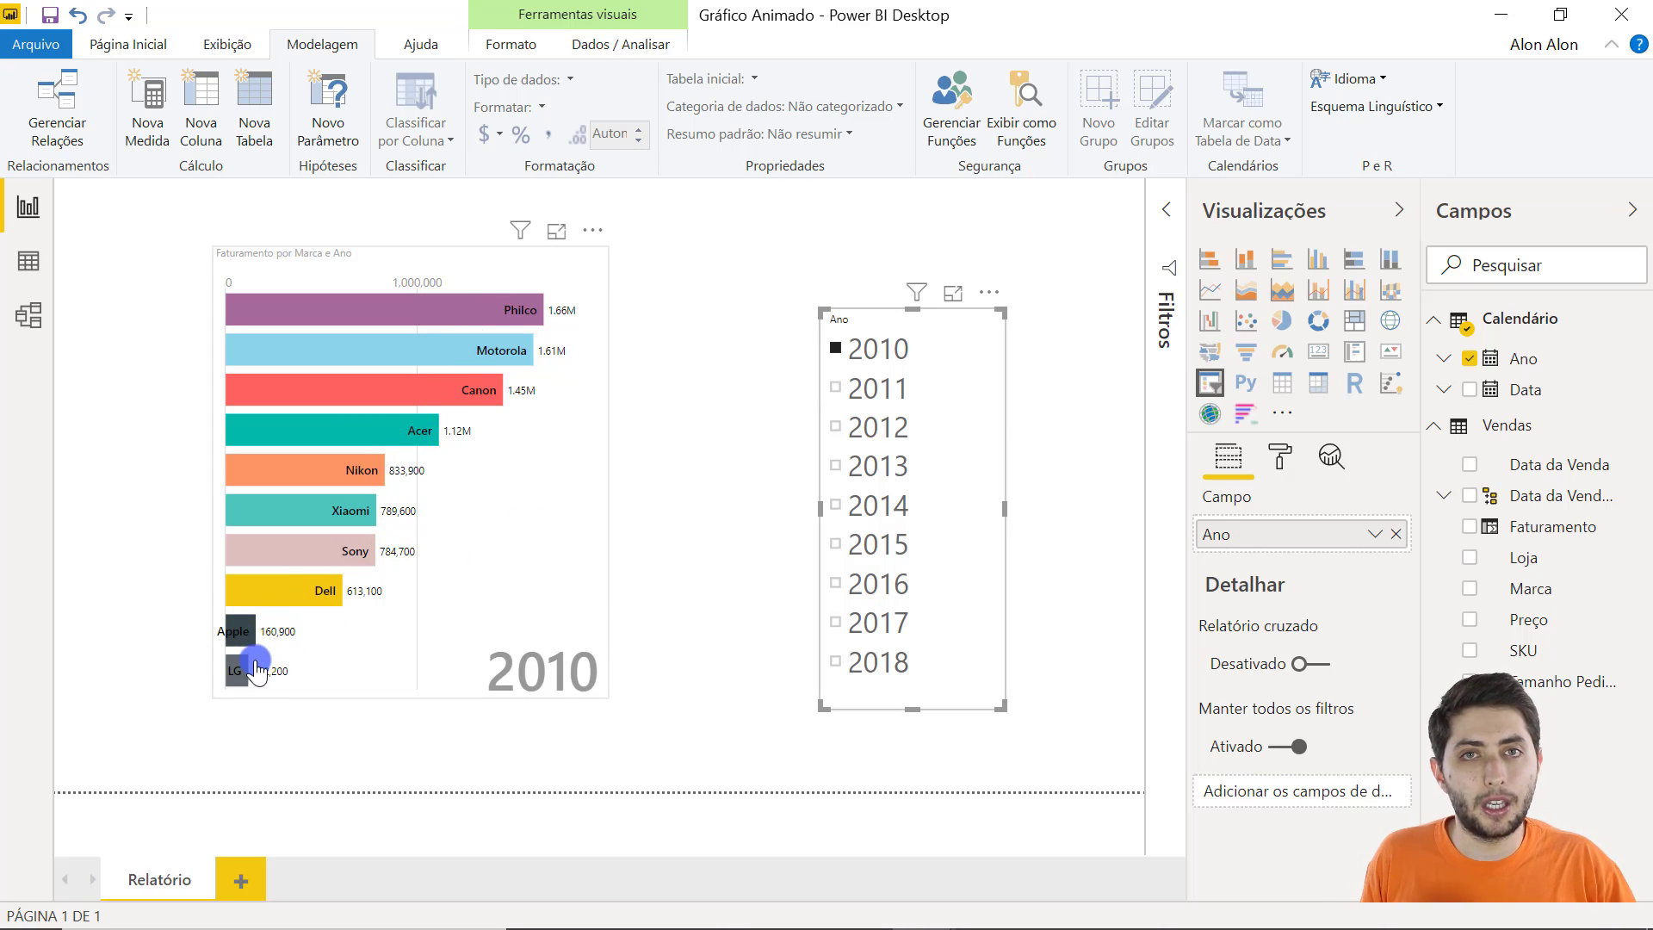
pyautogui.click(890, 403)
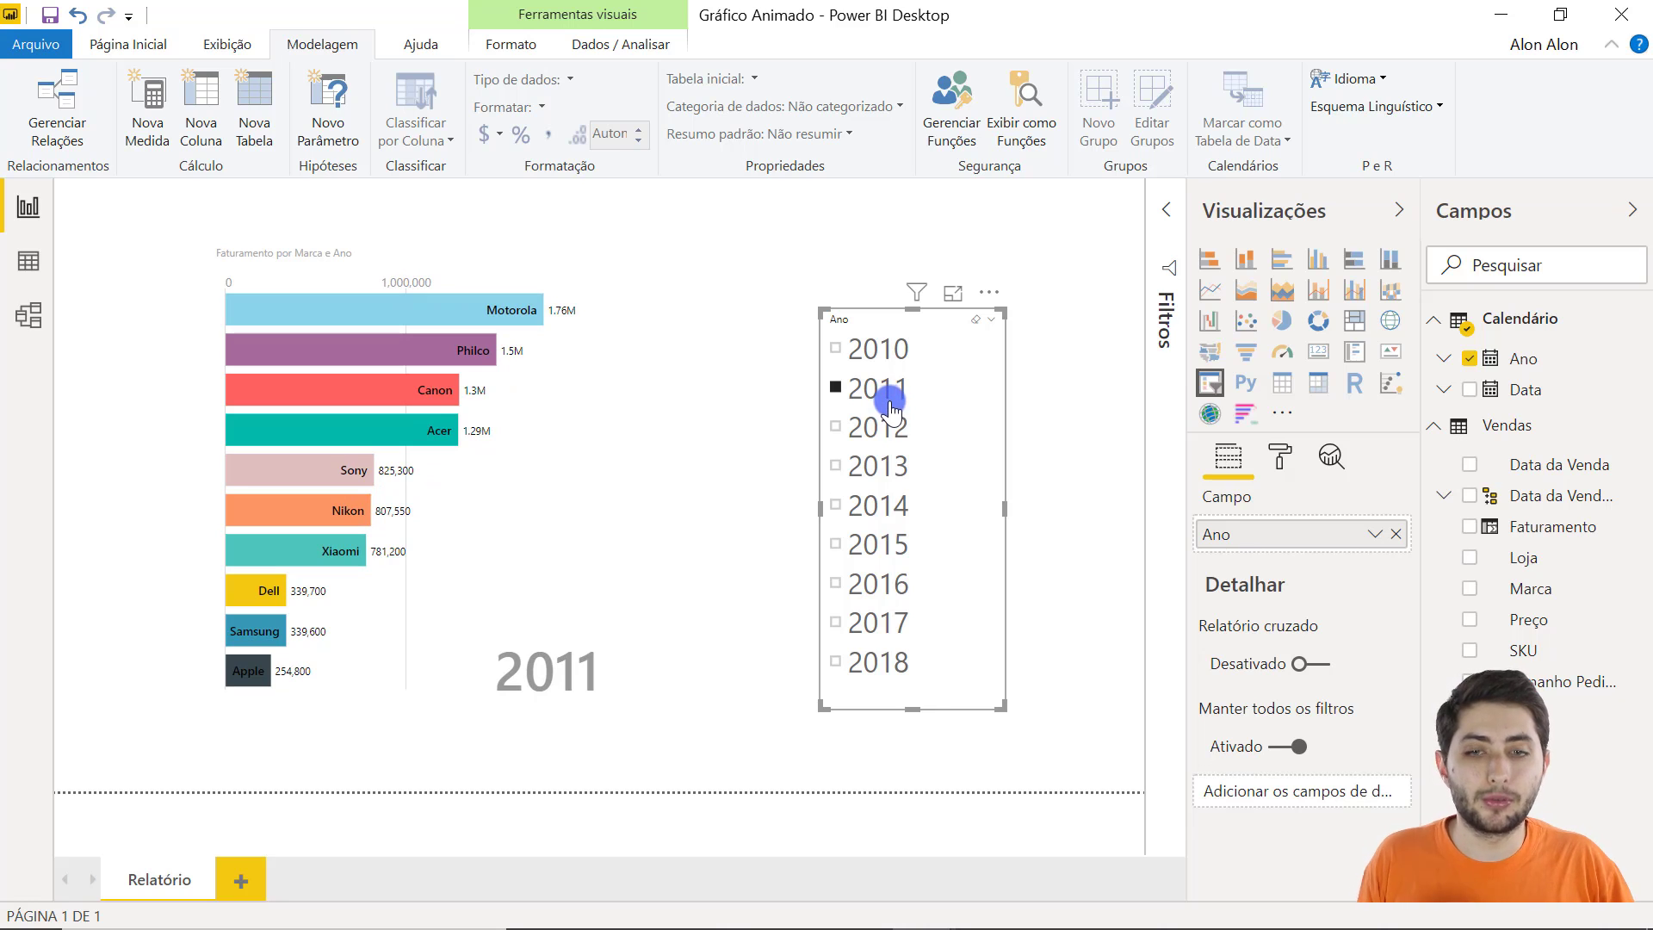
pyautogui.click(879, 514)
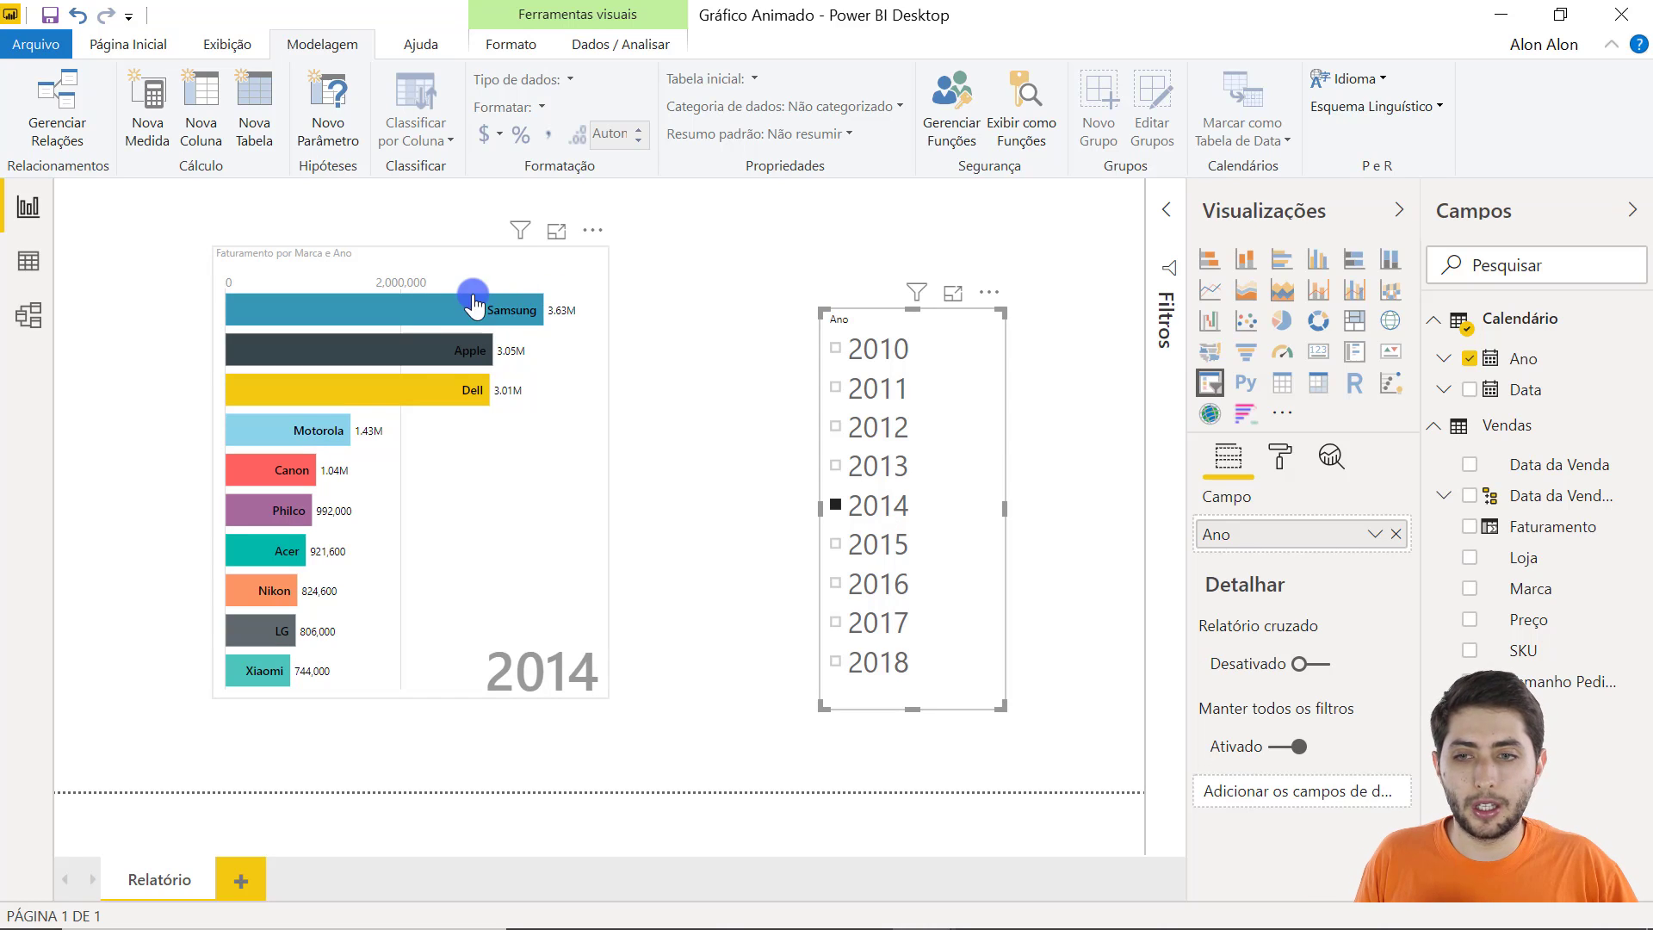
pyautogui.click(864, 664)
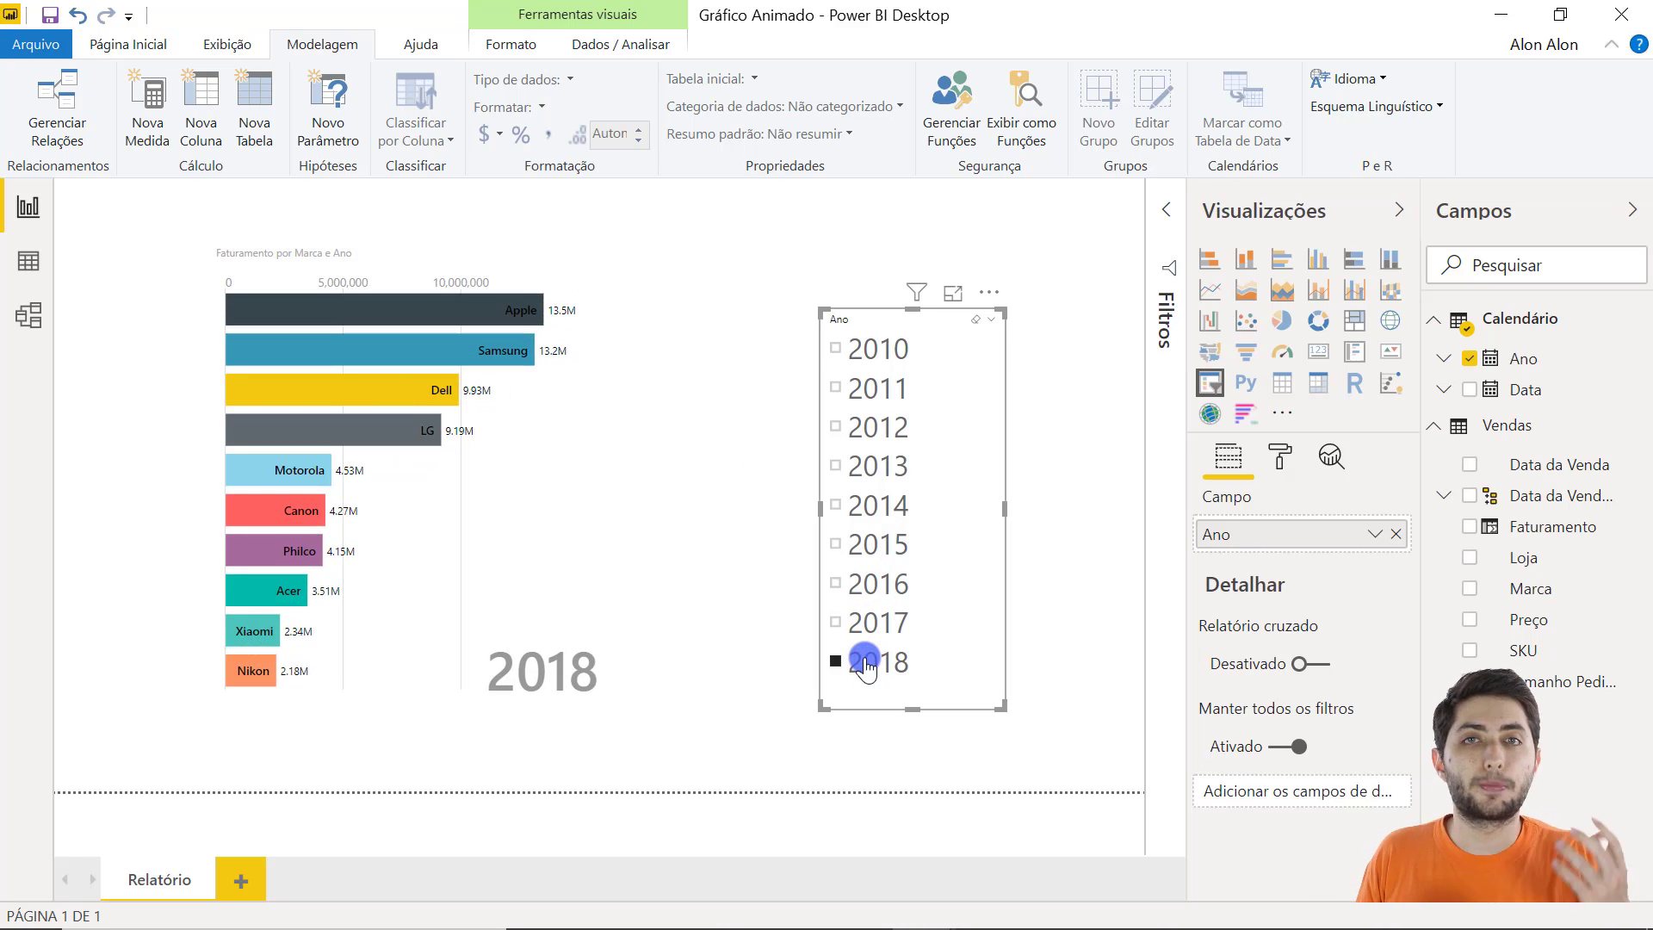